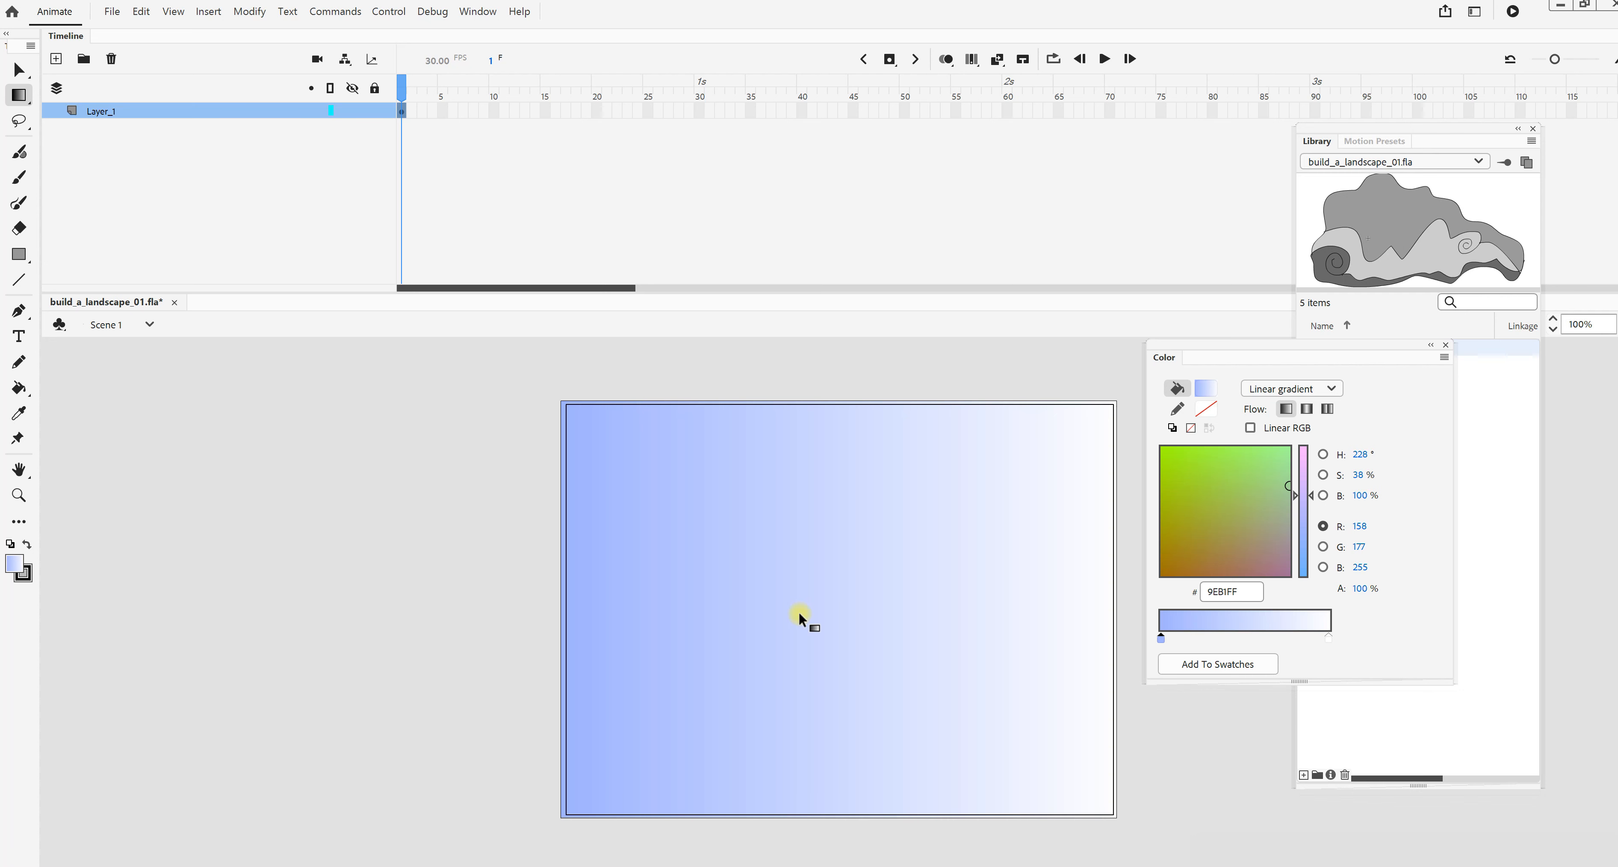
Rotate the sky's linear gradient to run diagonally from blue at the upper right to white, and shift it upward.
drag(1117, 401, 898, 797)
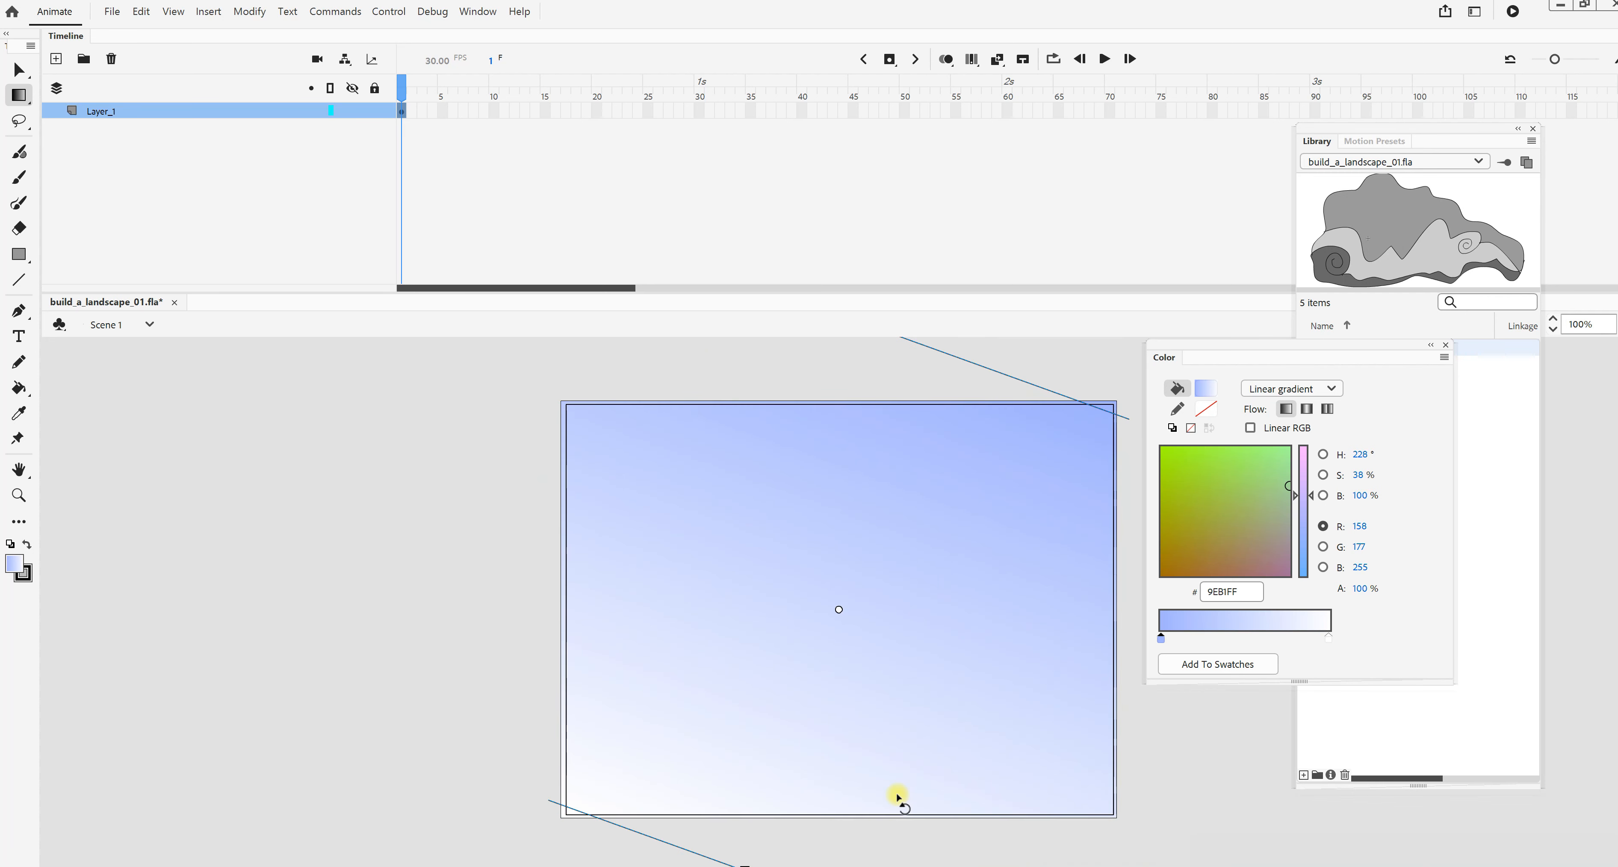
drag(838, 609, 920, 388)
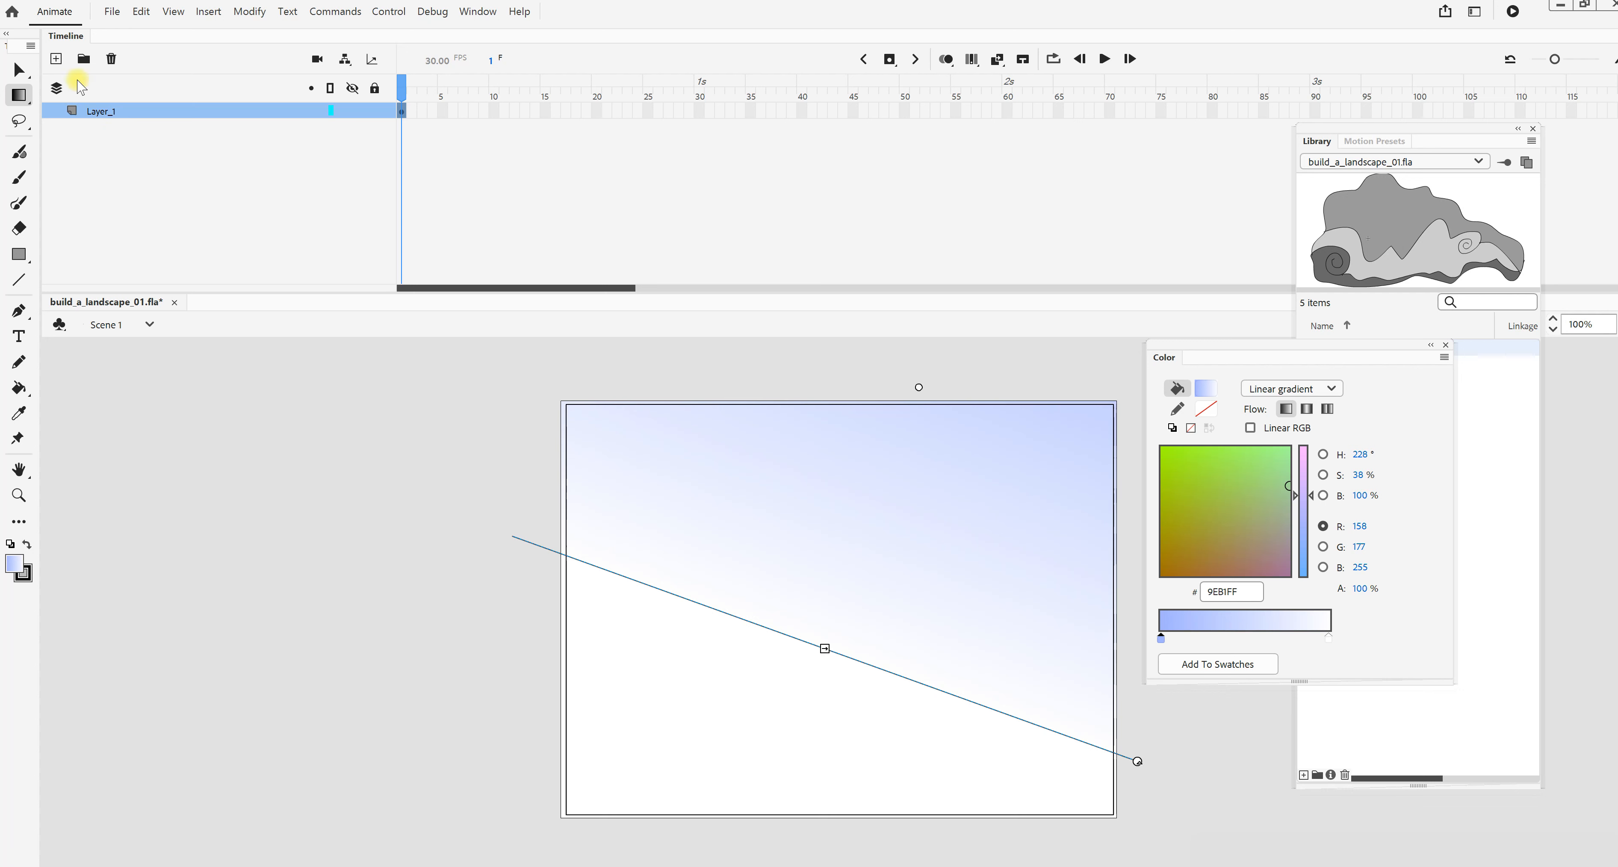
Add a new layer above the gradient background, and rename the background layer sky and lock it.
click(56, 60)
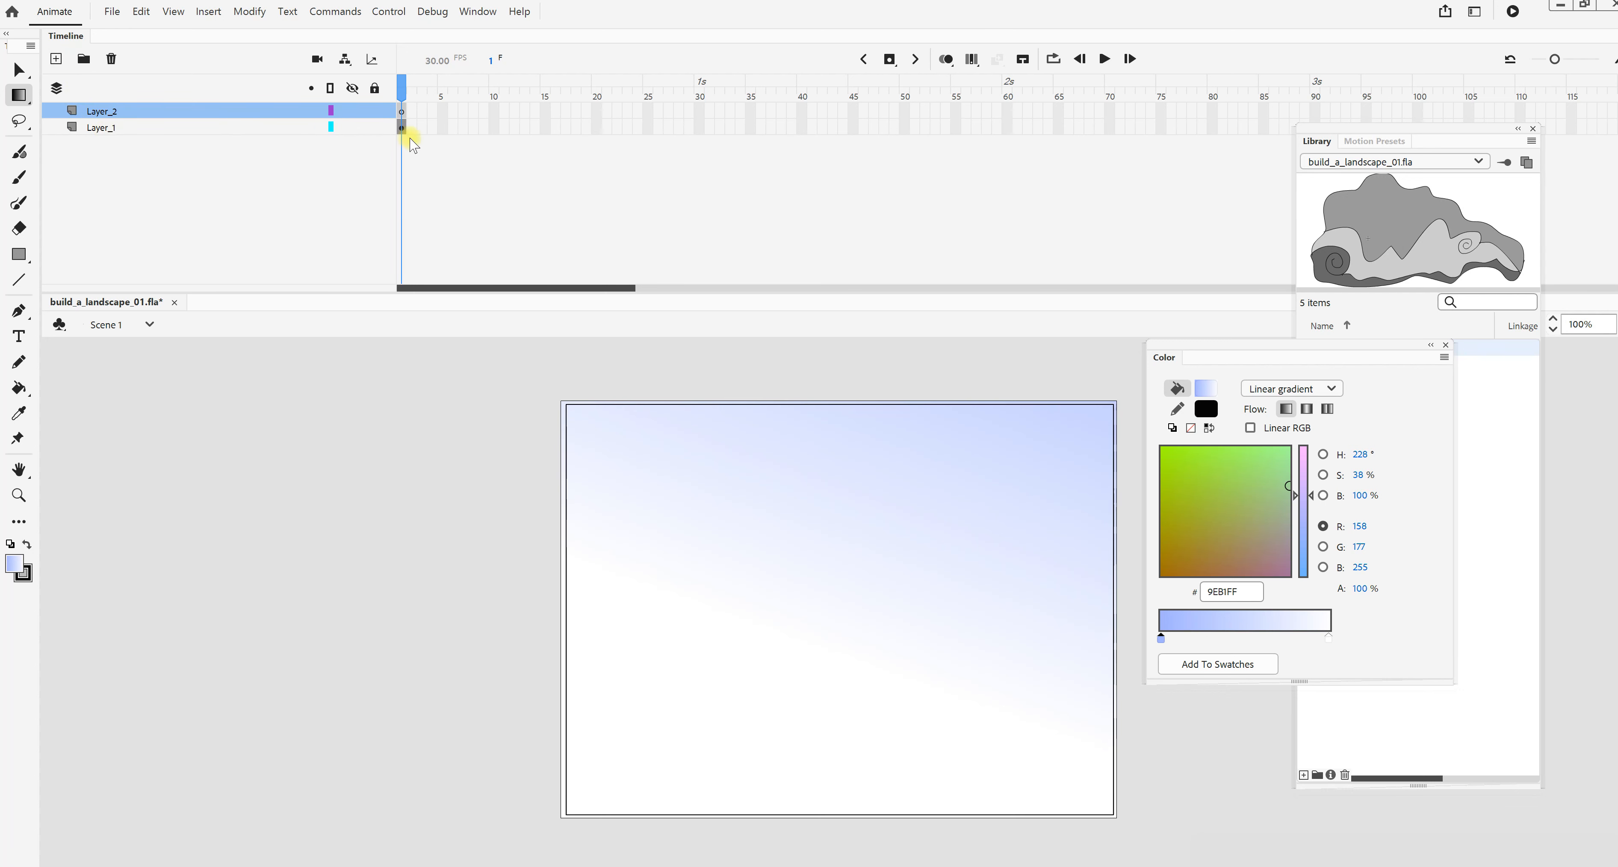
click(402, 128)
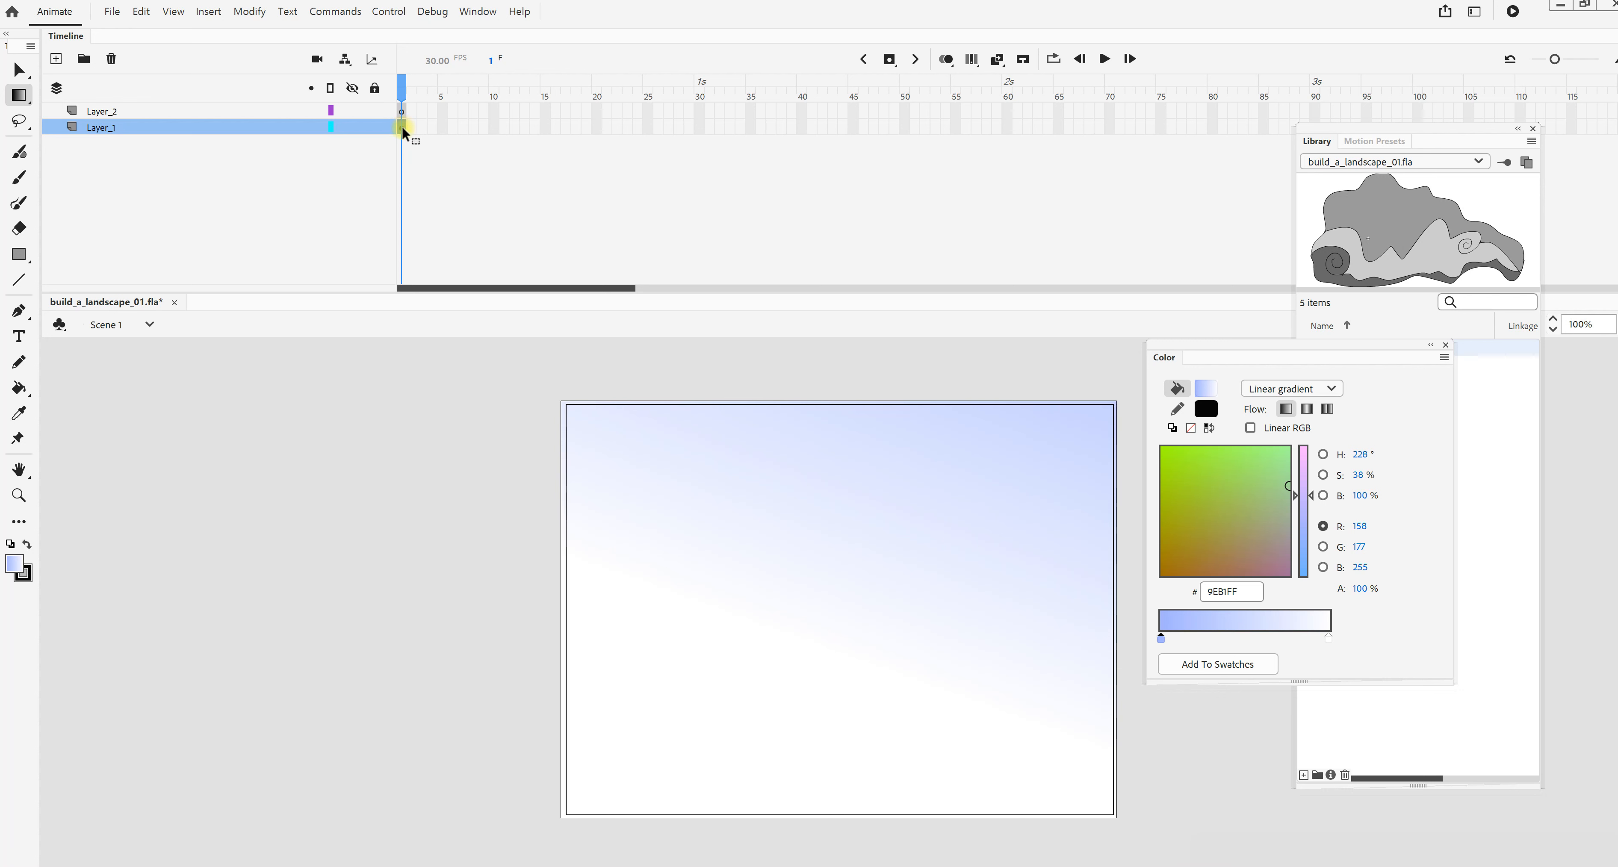
double_click(118, 127)
text(sky)
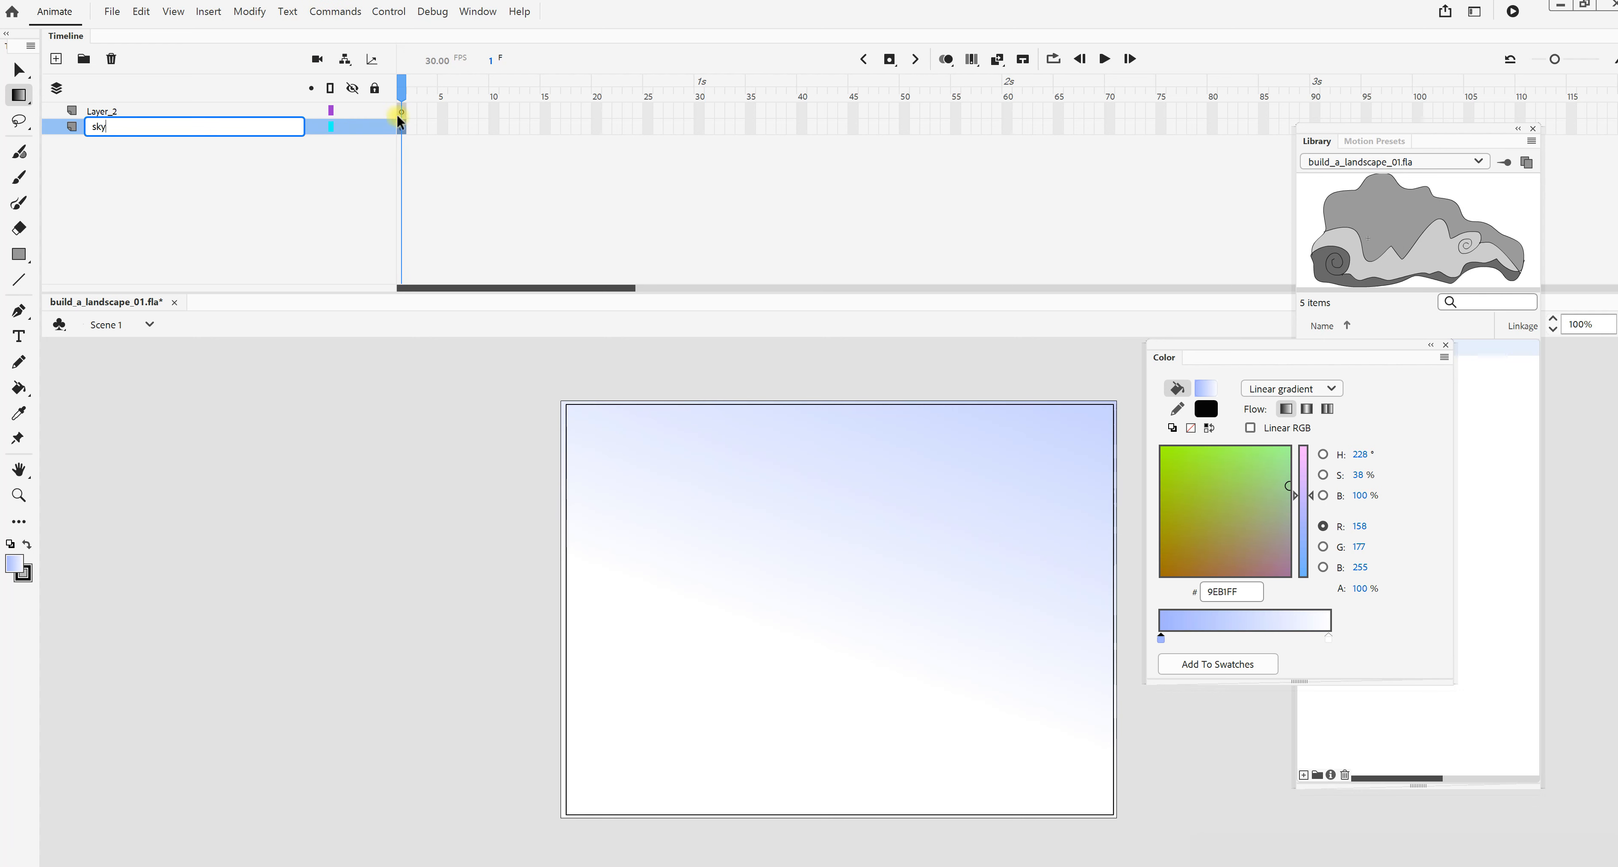
click(374, 127)
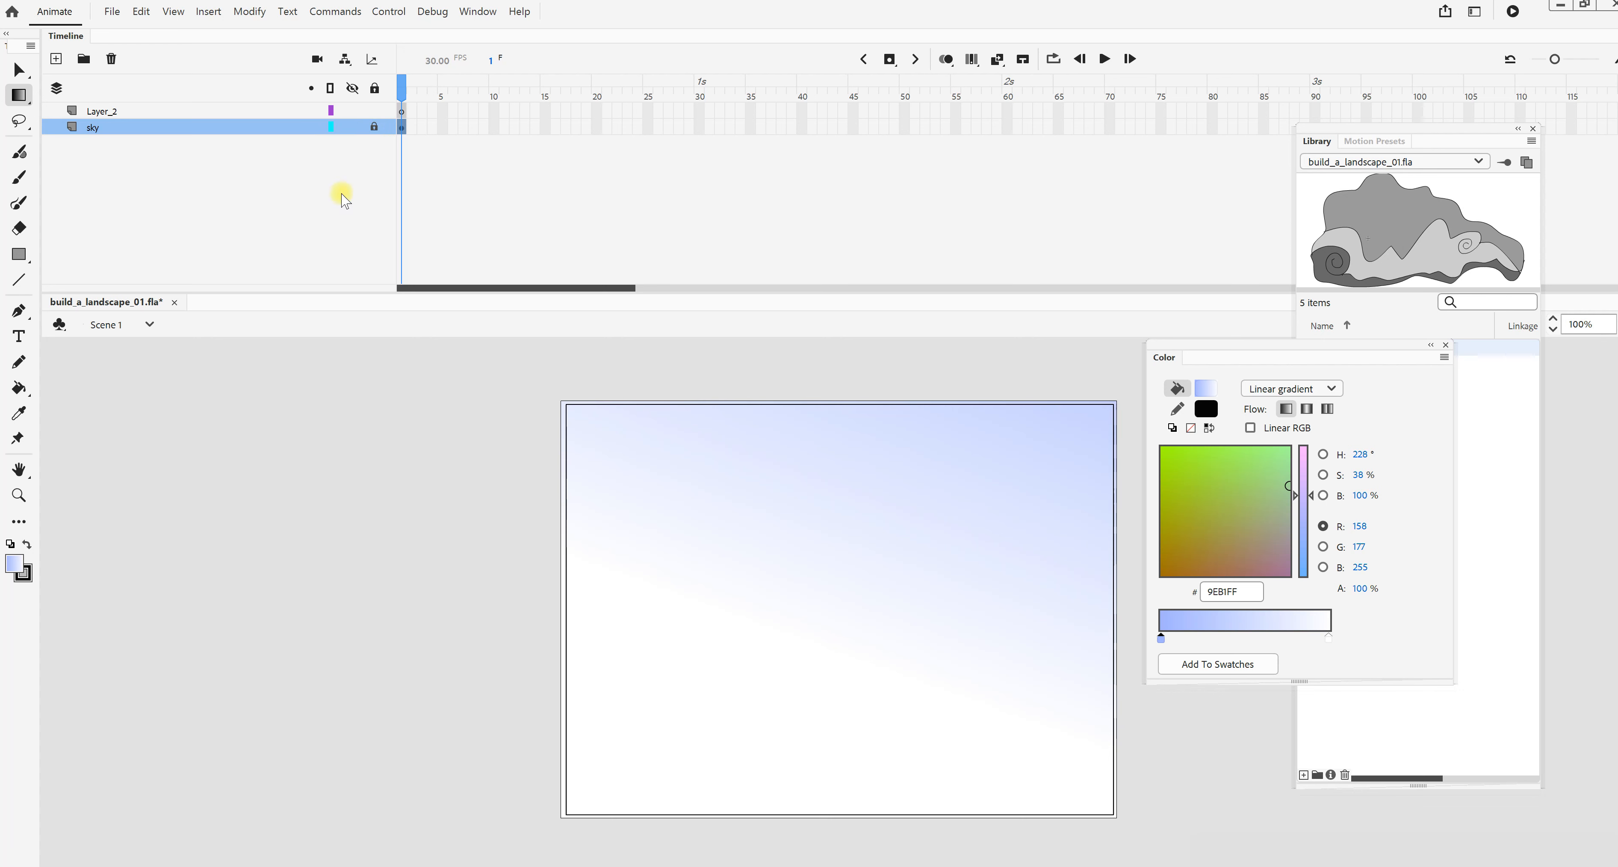
Draw a solid green #669900 rectangle on Layer_2 covering the lower part of the stage and extending past its side and bottom edges.
click(401, 112)
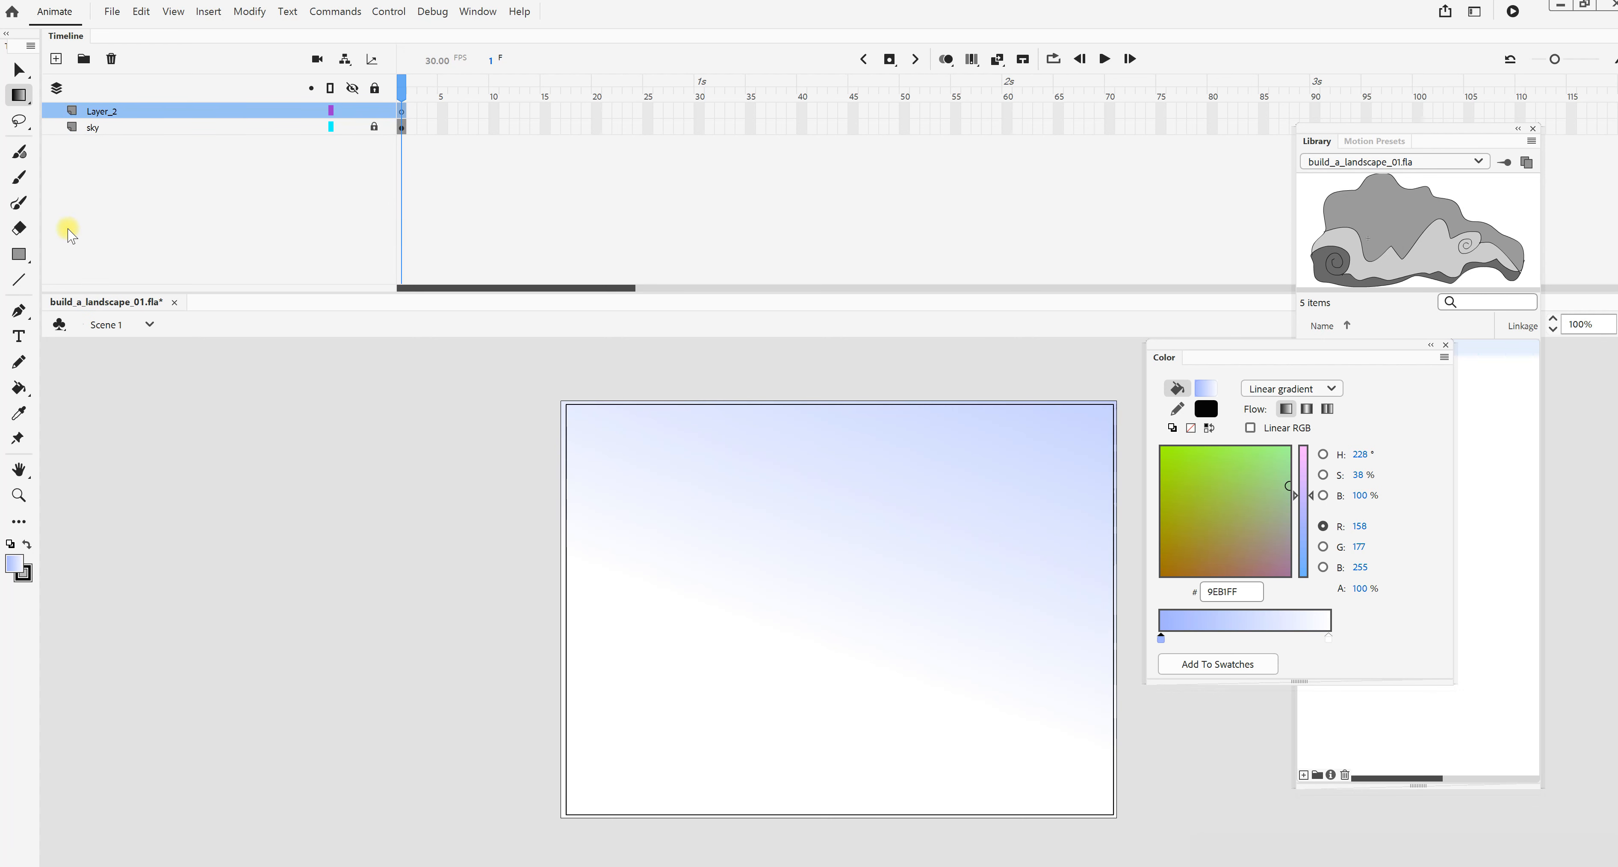
click(20, 257)
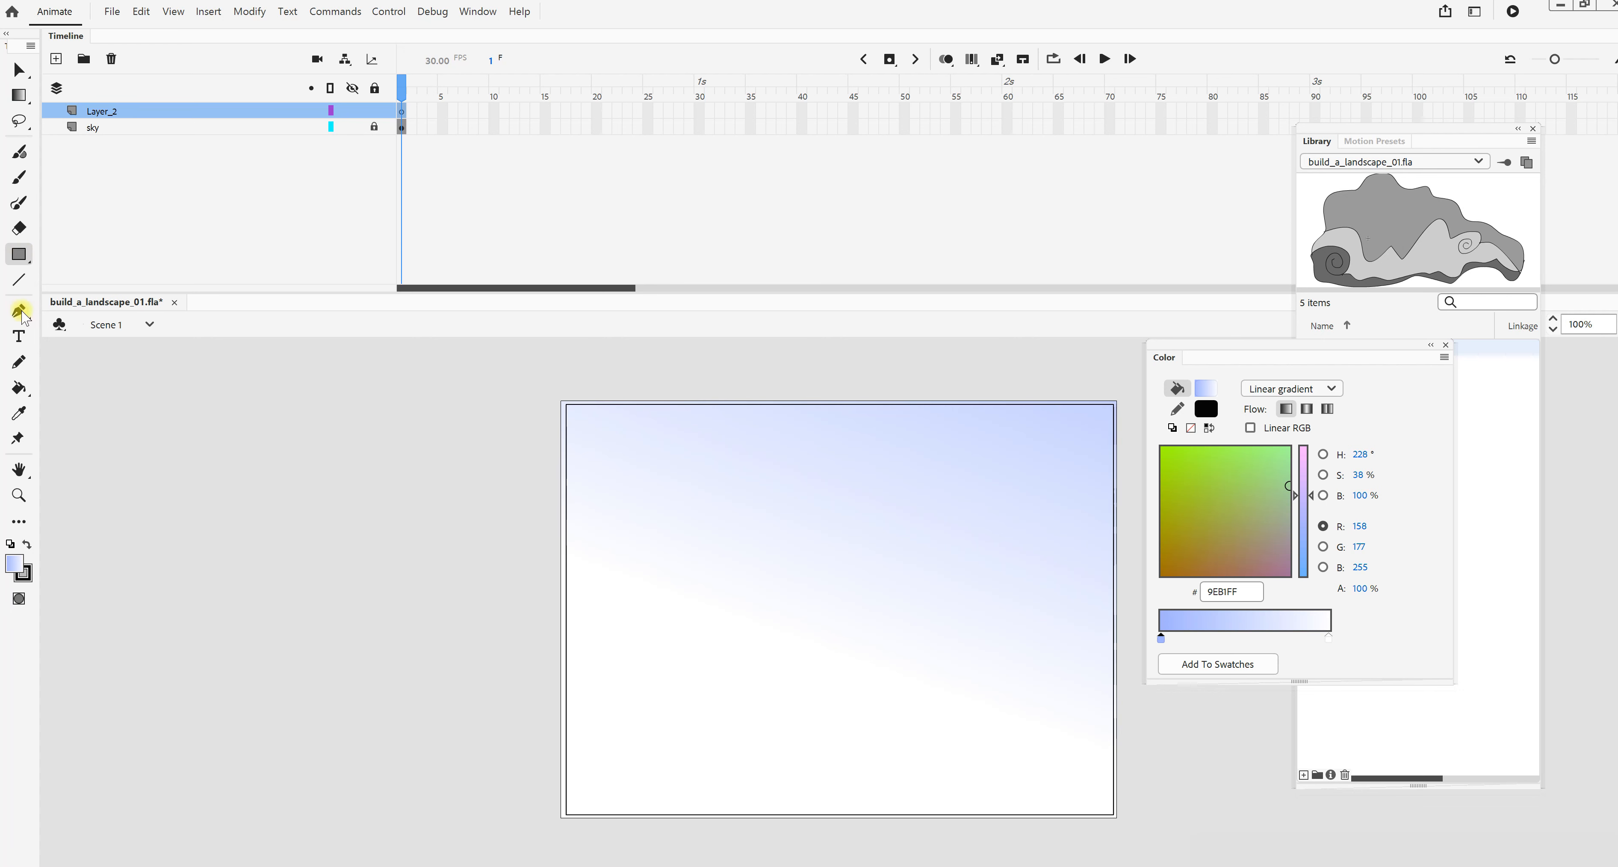
click(19, 564)
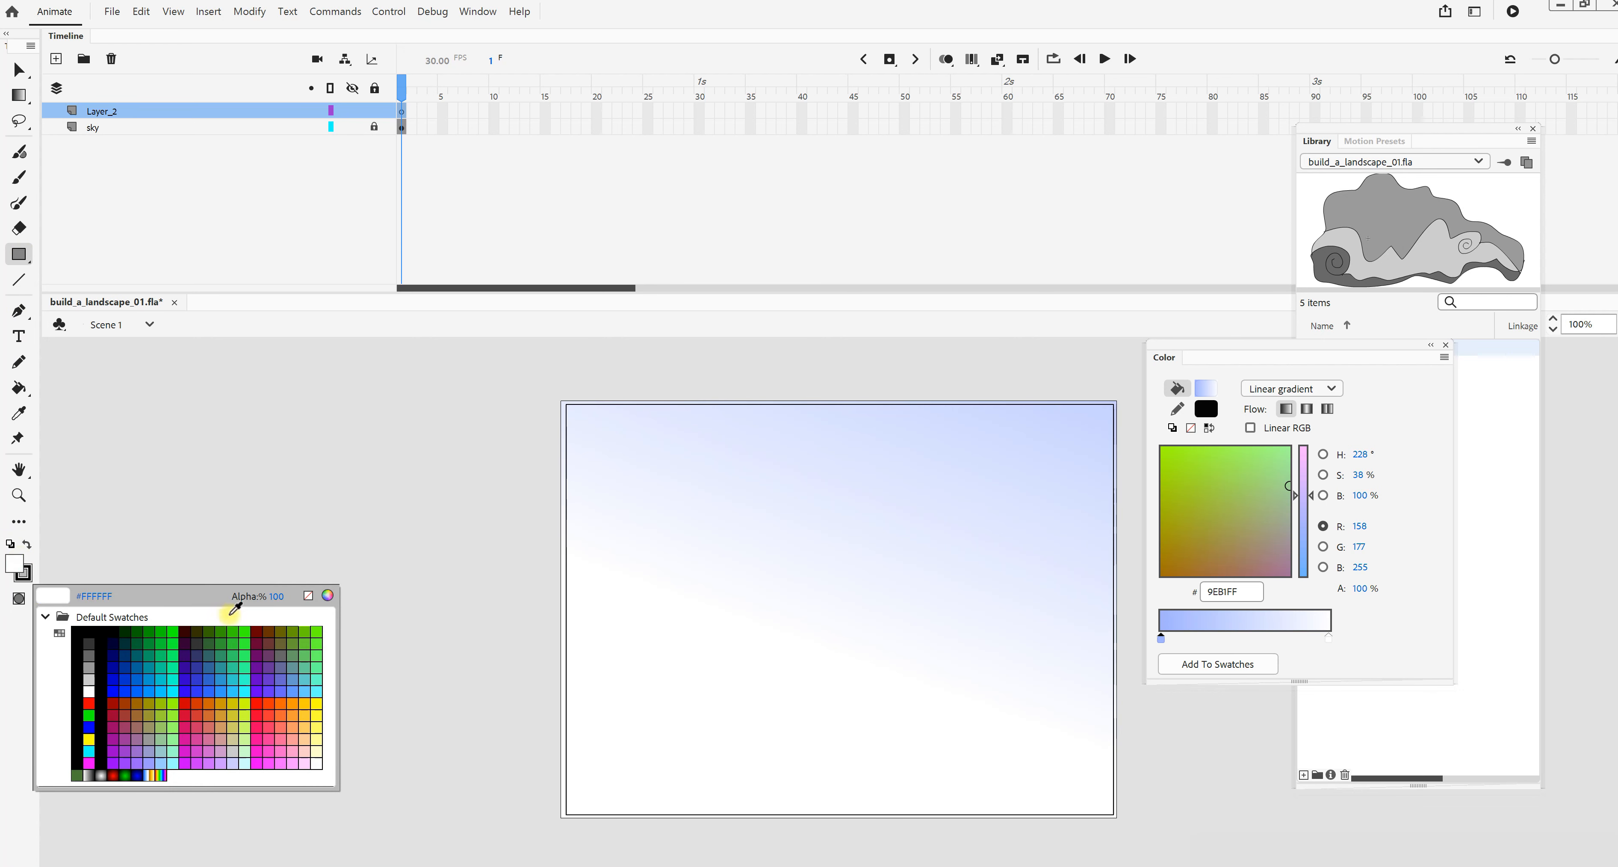
click(294, 633)
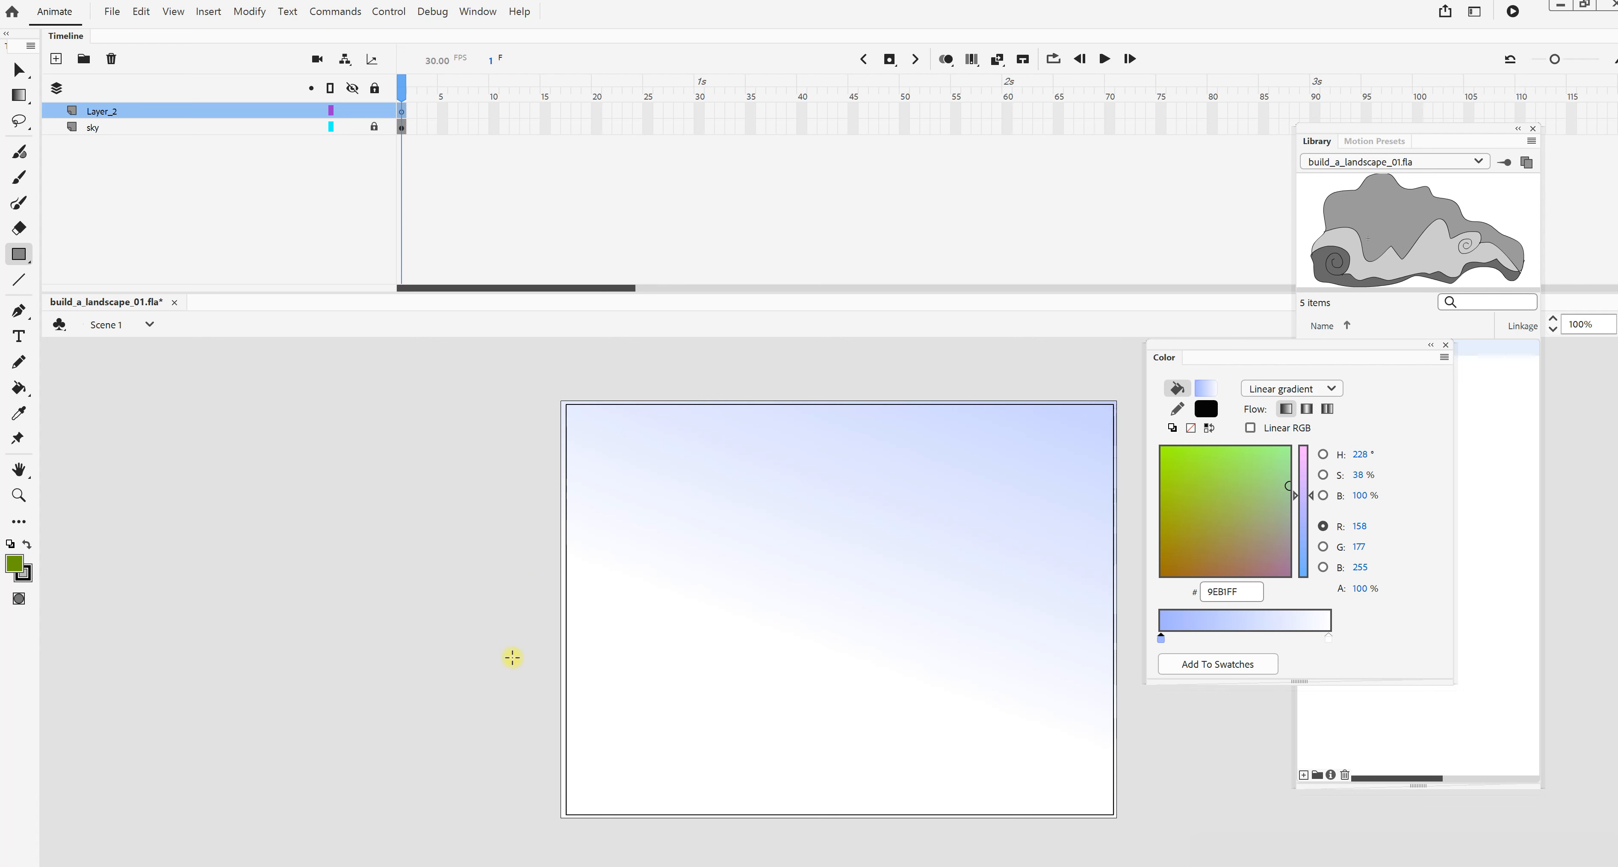
drag(544, 559, 1138, 835)
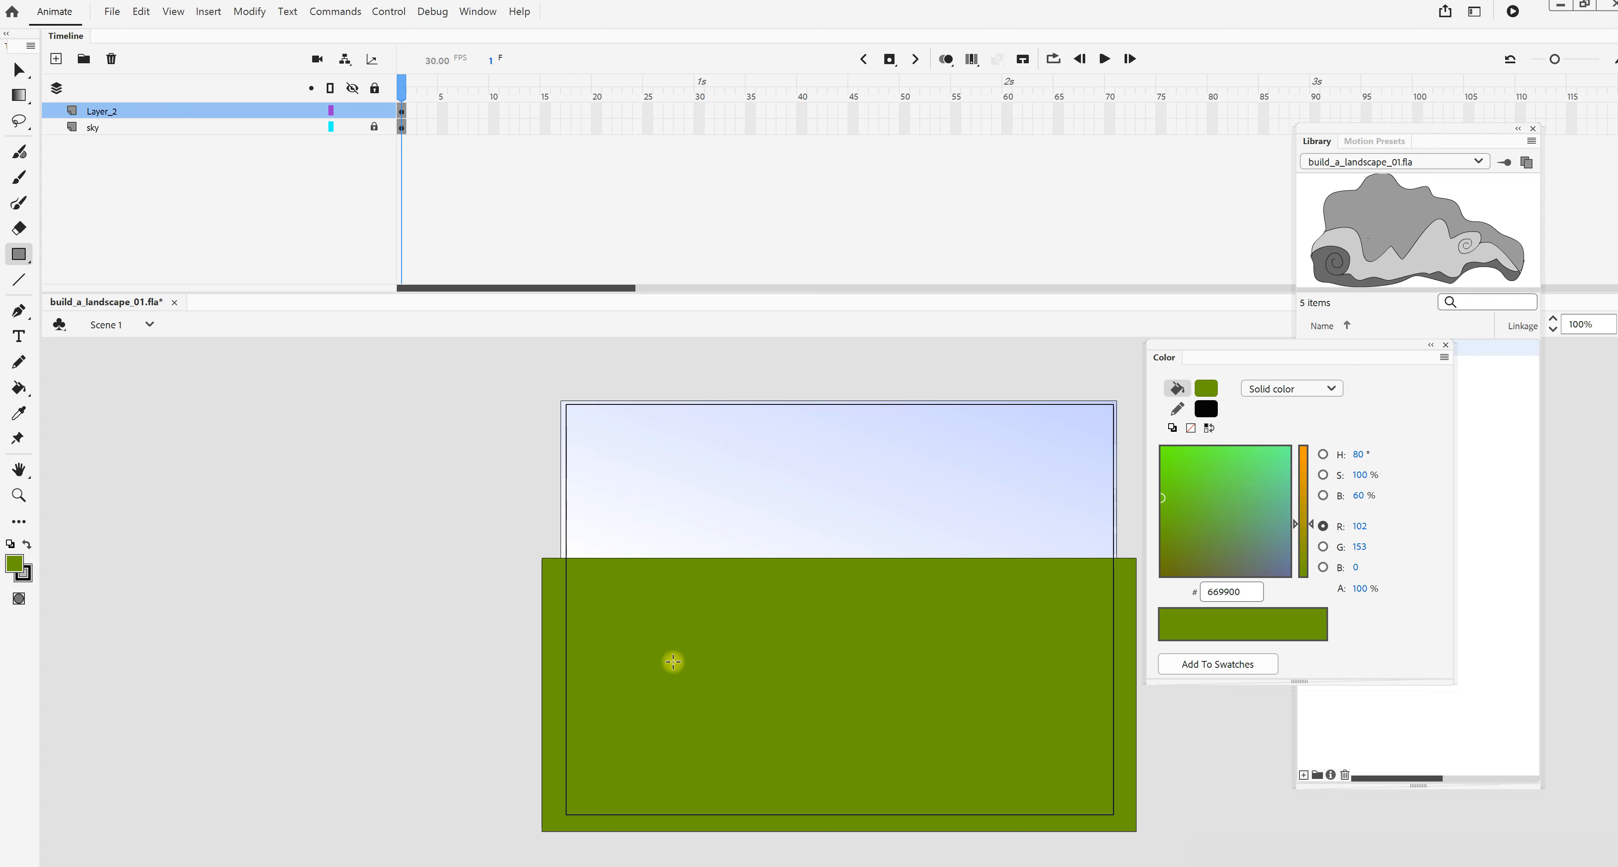
Sketch a wavy hill outline with the Pencil tool across the green rectangle, starting and ending beyond its sides.
click(18, 362)
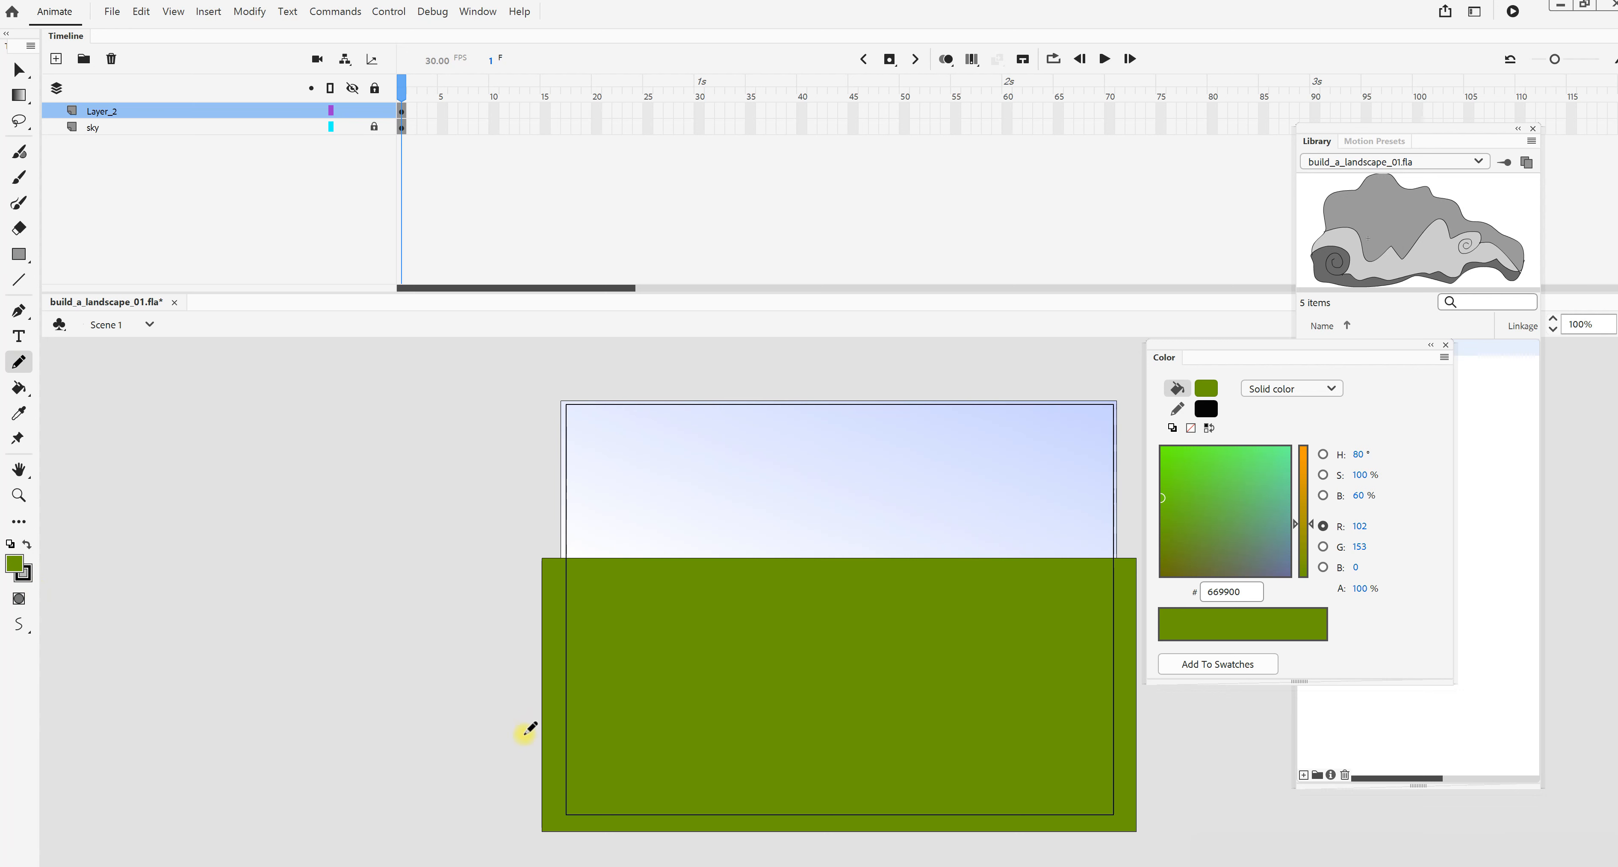
mouse_move(735, 658)
mouse_down()
mouse_move(886, 582)
mouse_move(1080, 576)
mouse_up()
drag(1142, 505, 1143, 498)
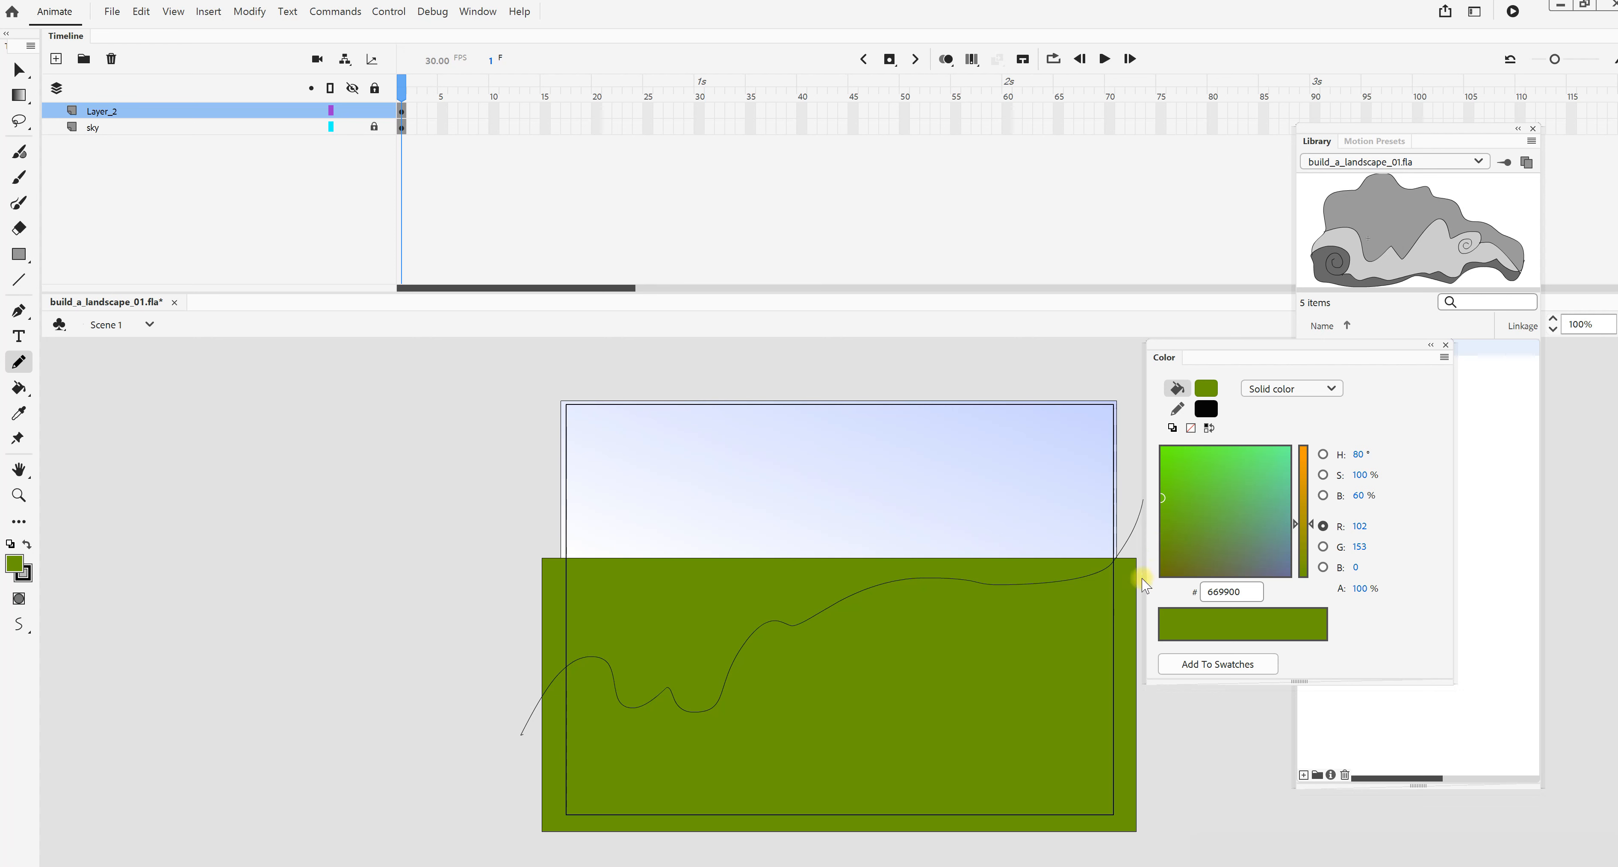
Delete the green fill above the hill outline.
click(18, 69)
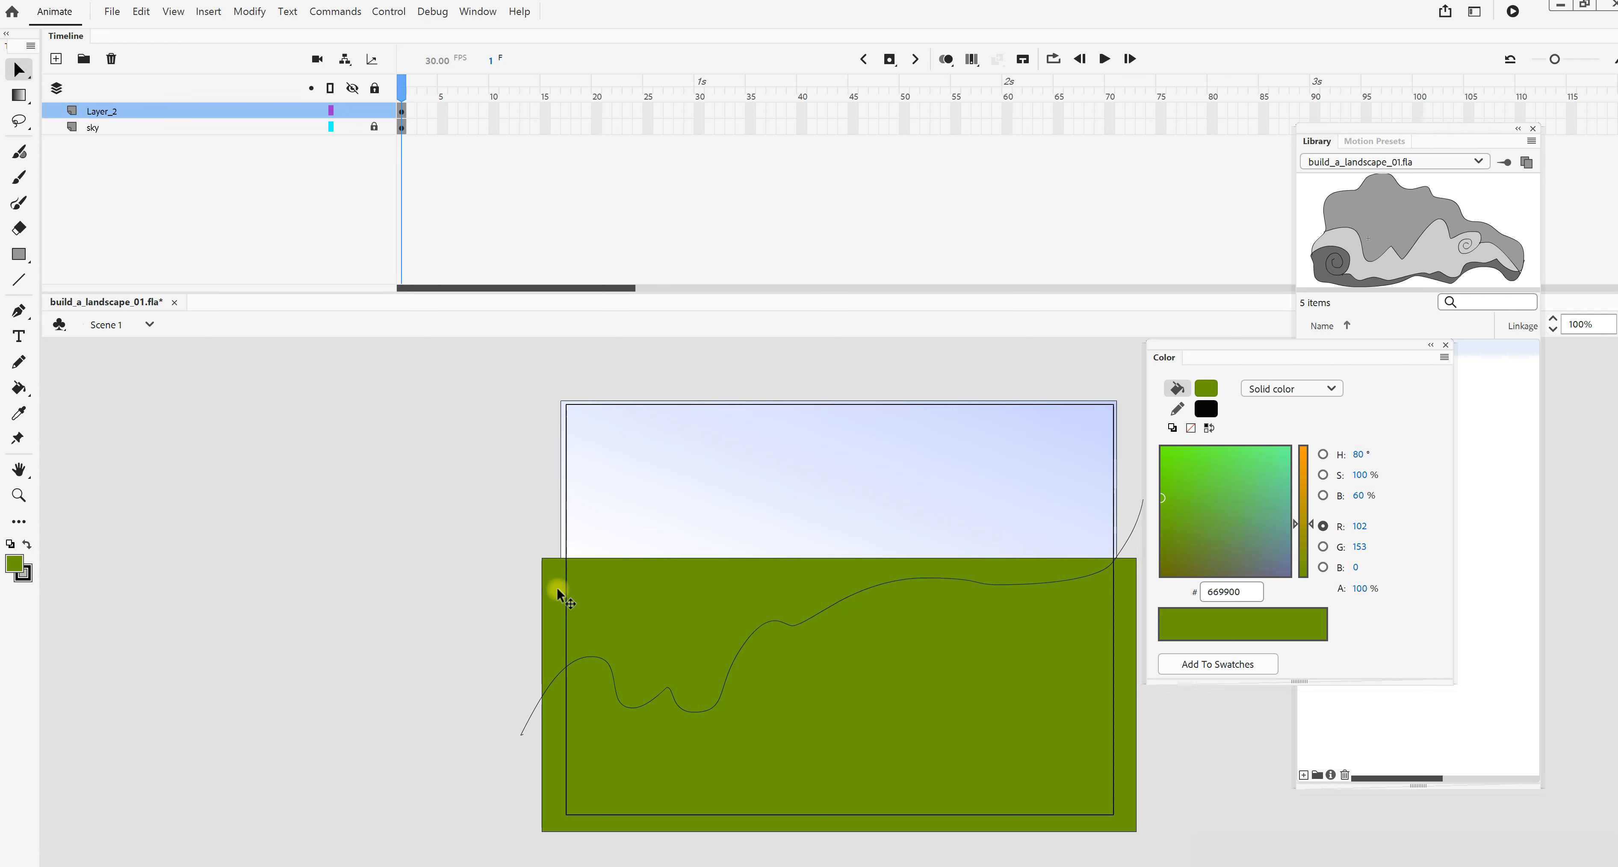
click(708, 608)
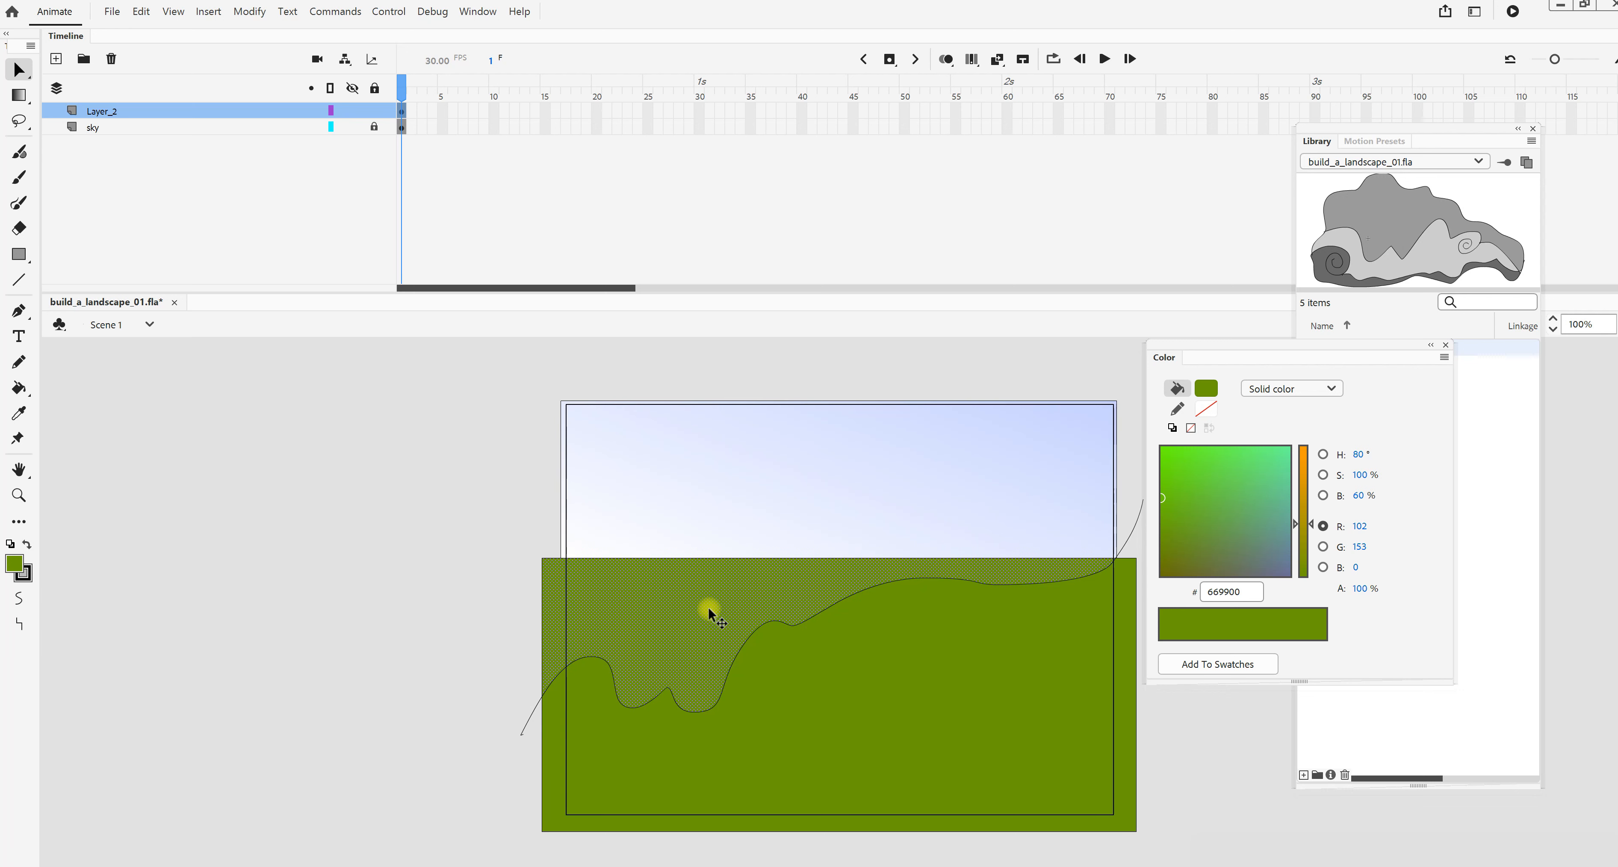
key(Delete)
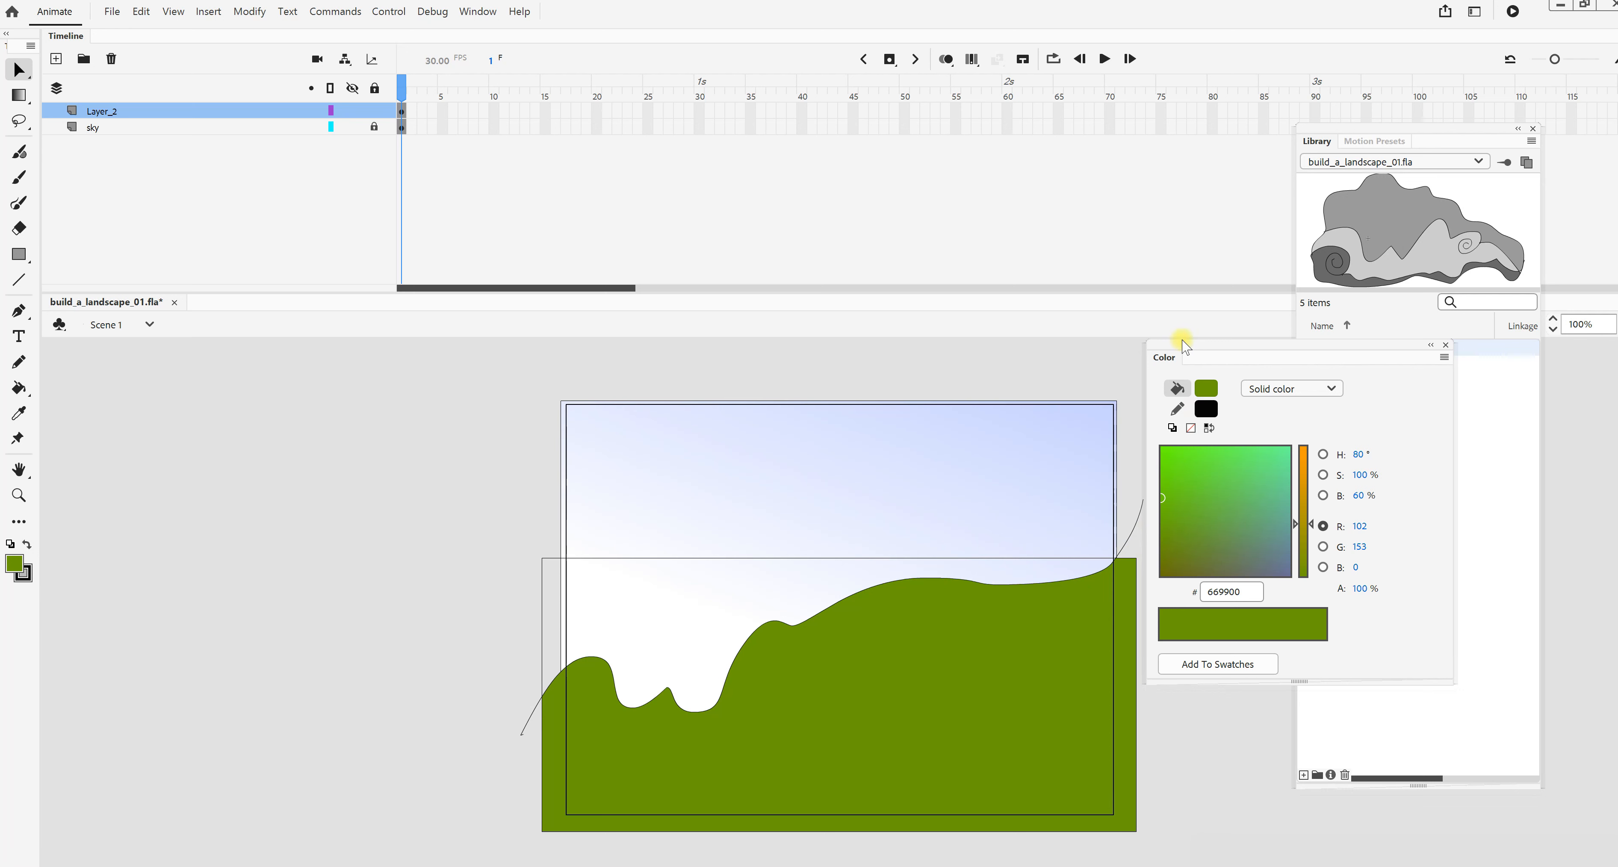
Move the Color and Library panels farther from the artwork, and briefly preview the scene clipped to the stage.
drag(1180, 344, 1333, 509)
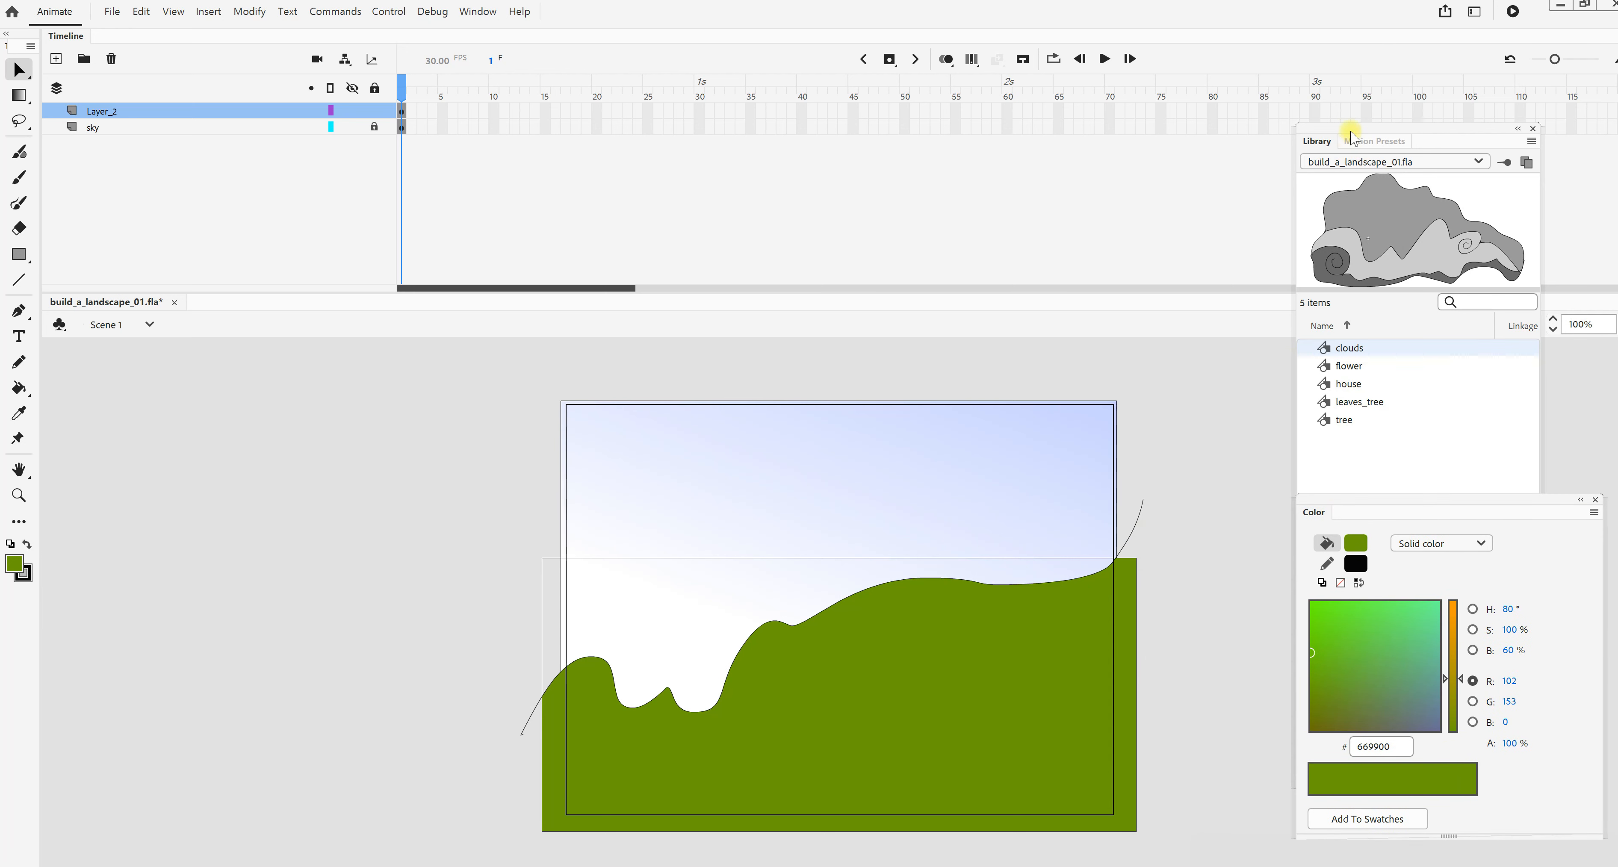
drag(1352, 133, 1399, 389)
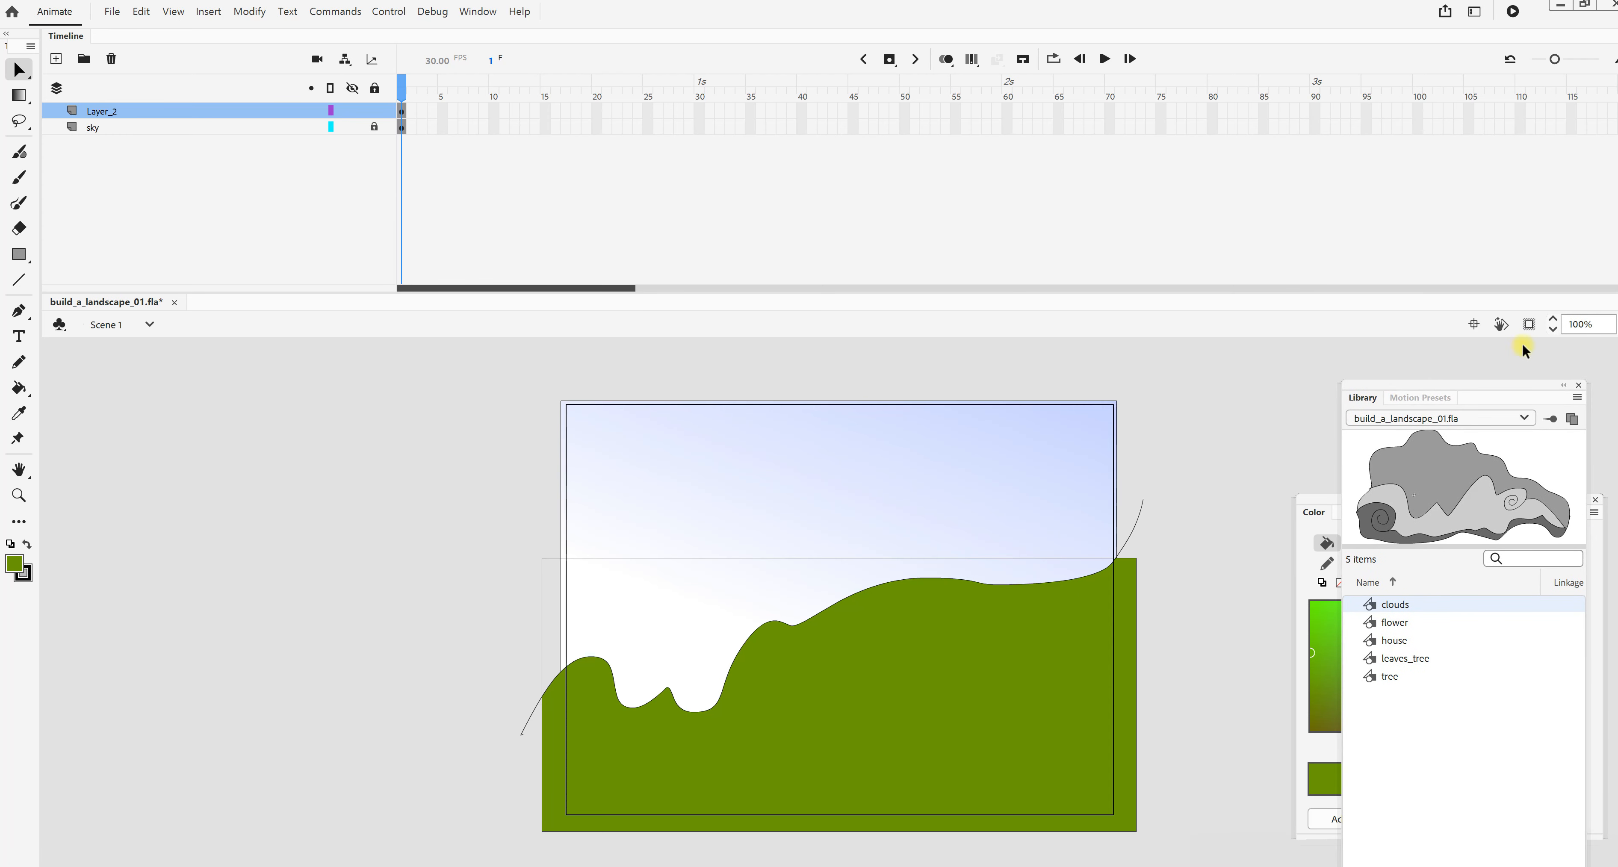
click(1531, 324)
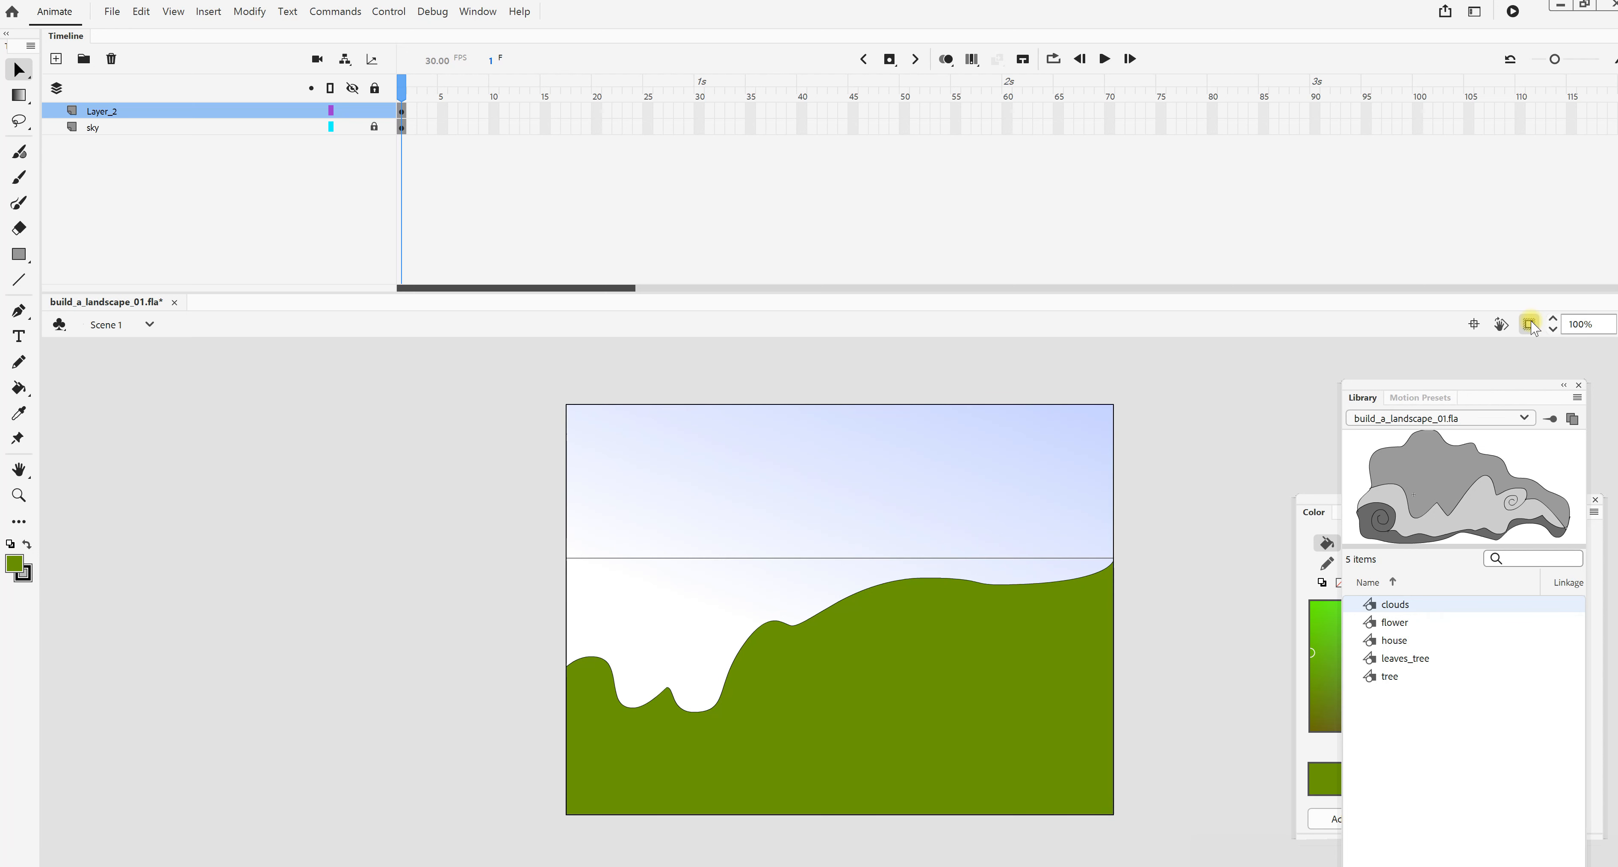
click(1532, 326)
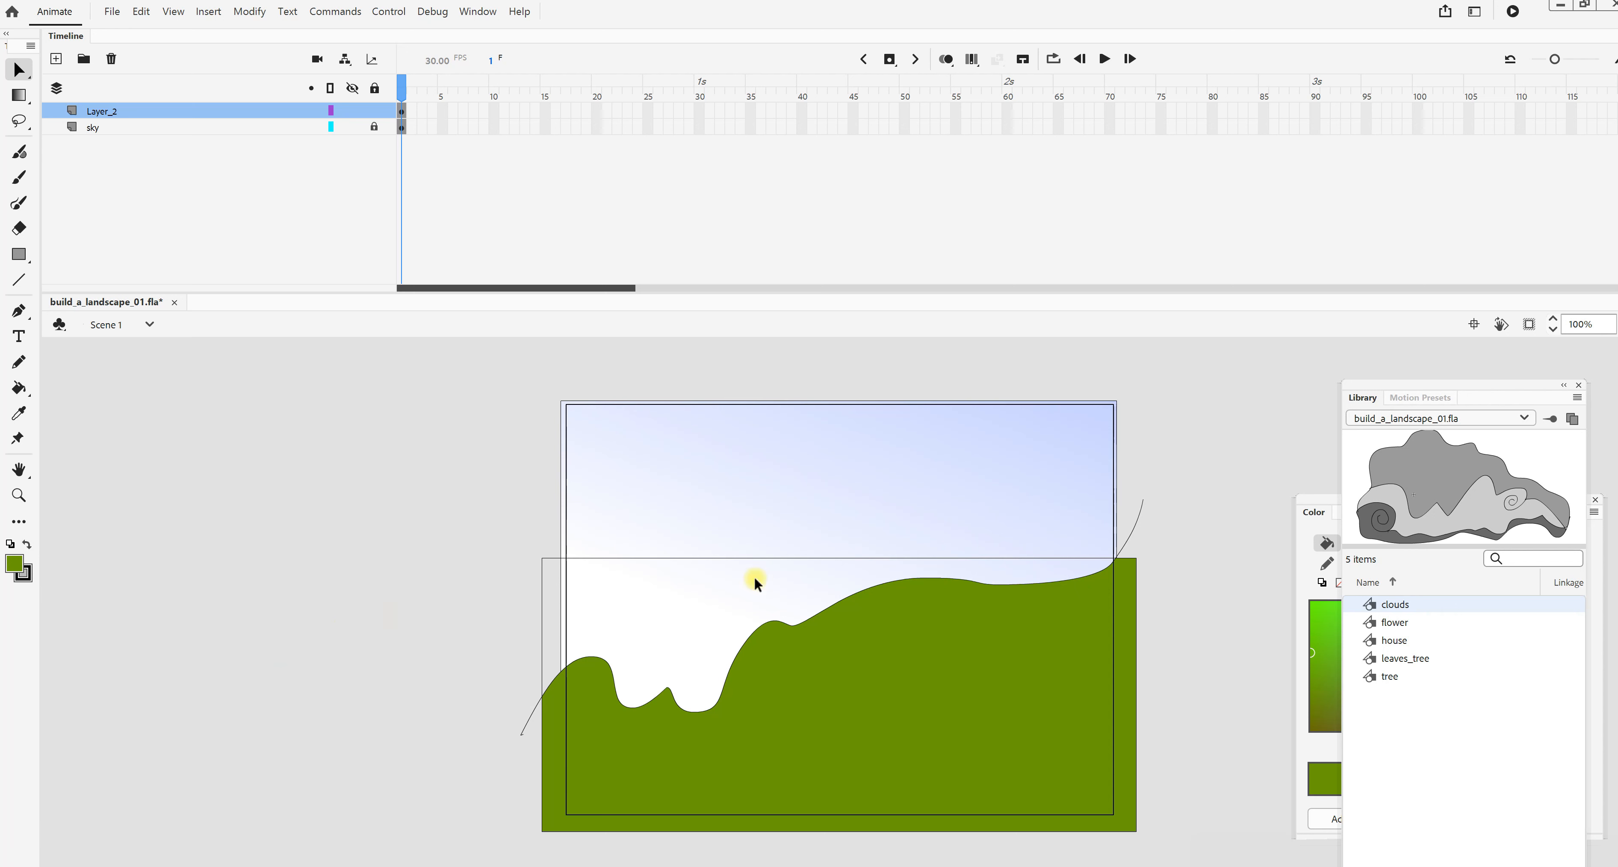
Delete the stray end of the hill outline that sticks out past the stage's right edge.
click(1139, 526)
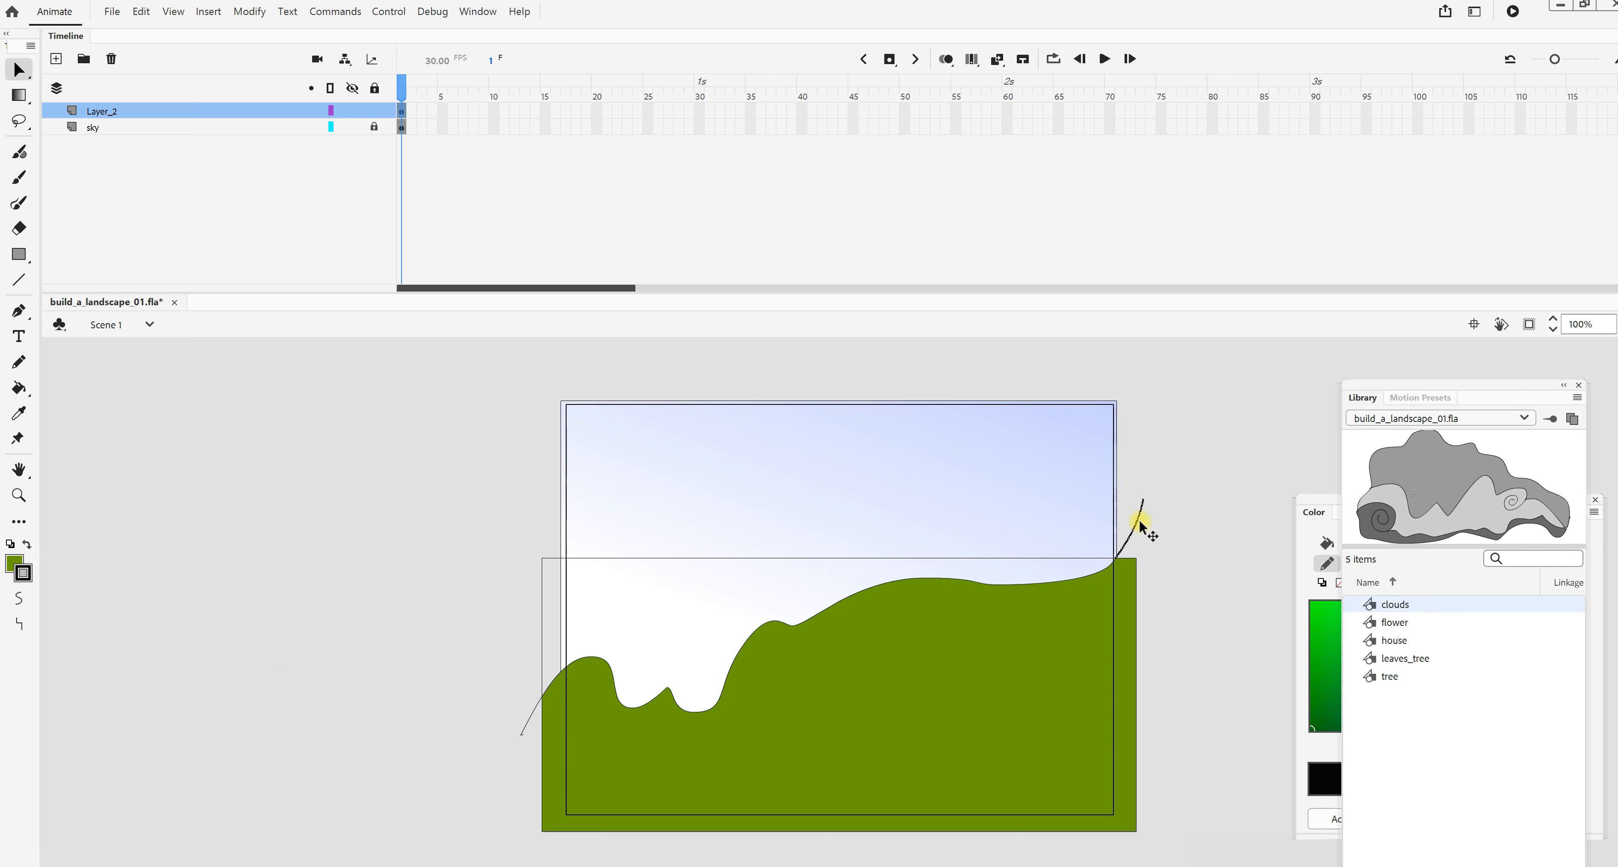
key(Delete)
Lock Layer_2 and rename it ground.
click(375, 111)
click(121, 116)
double_click(122, 116)
text(ground)
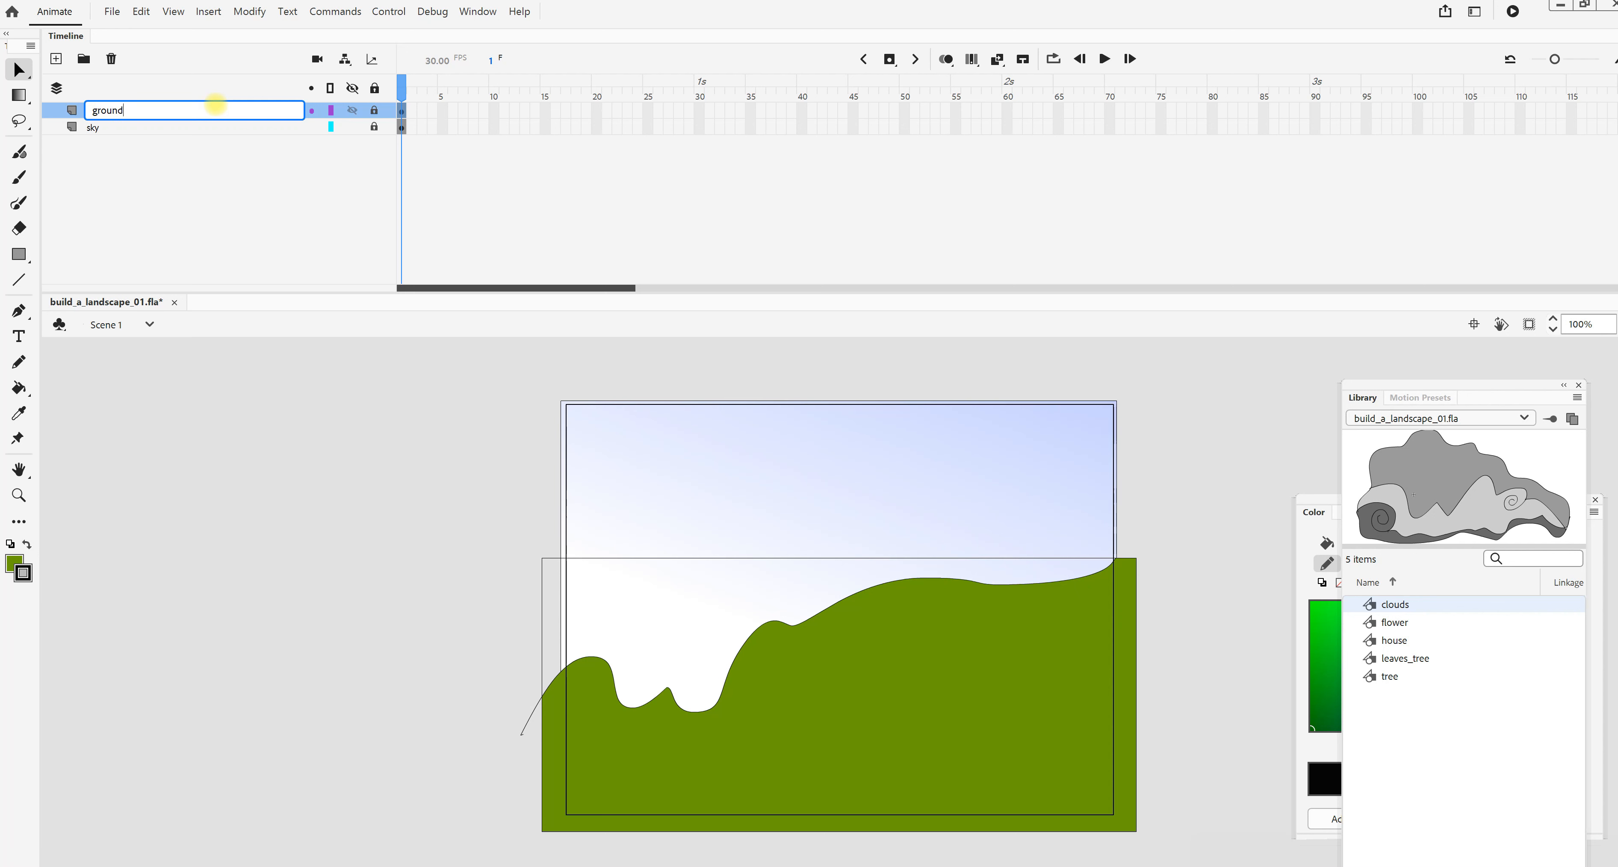
click(422, 416)
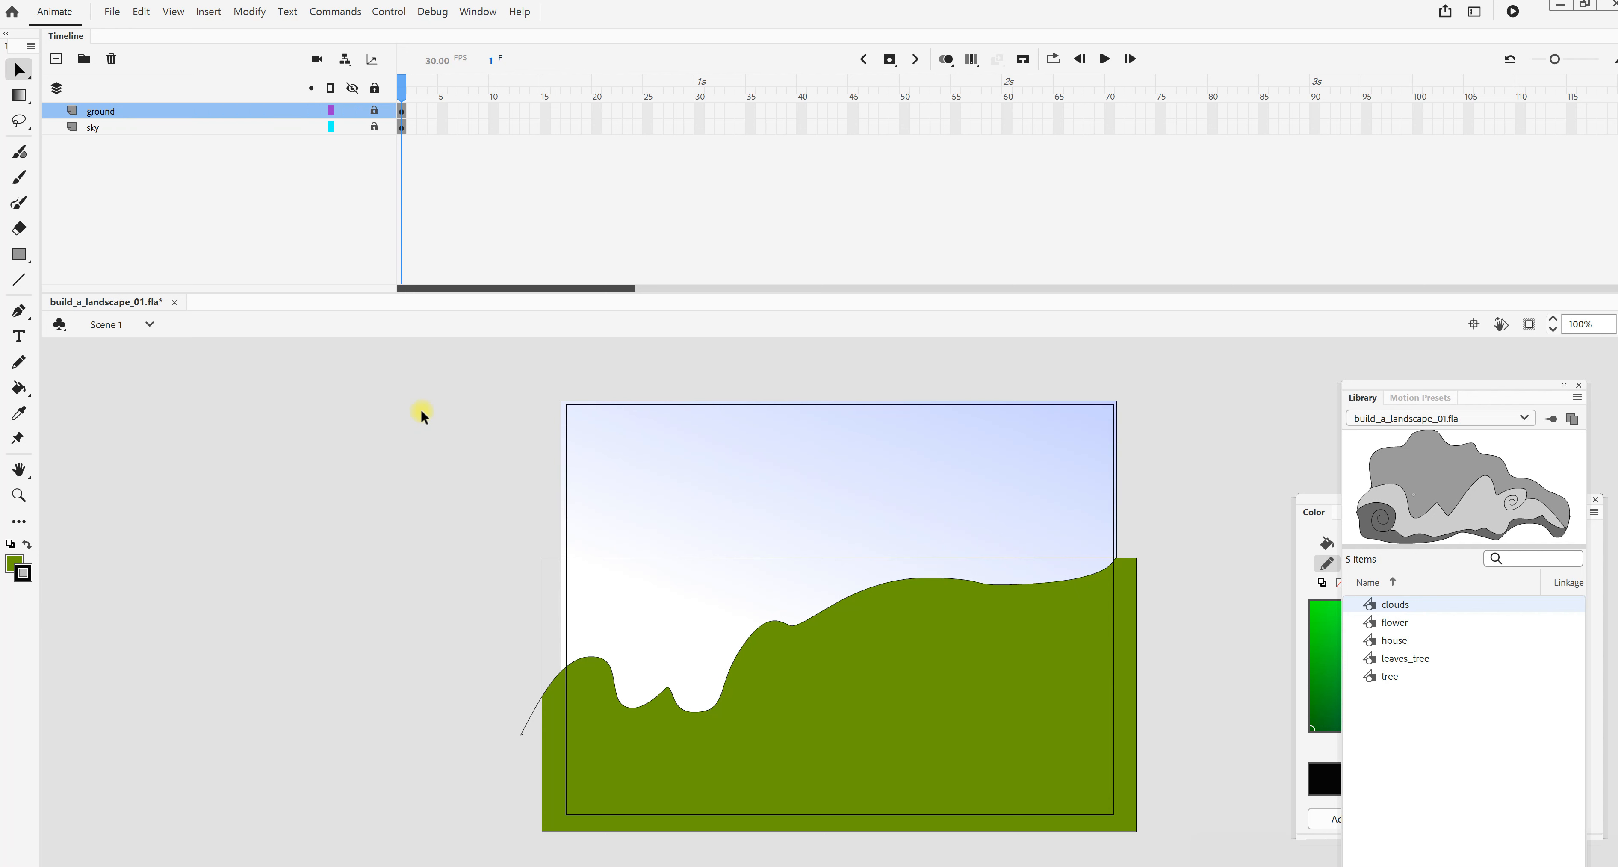
Add a new layer above ground and name it clouds.
click(57, 58)
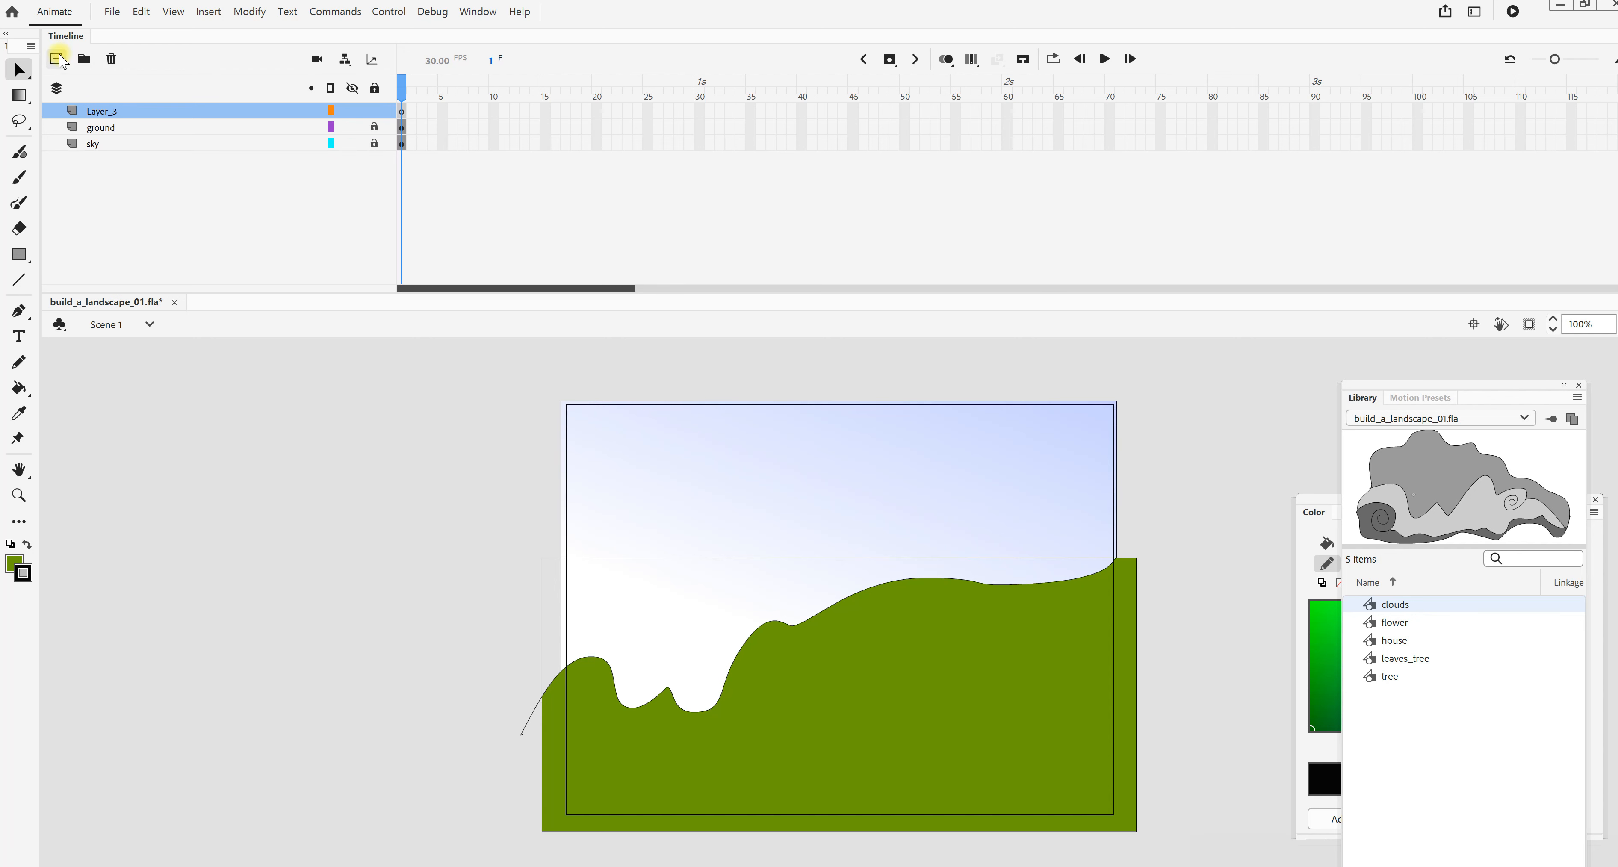
double_click(129, 111)
text(clouds)
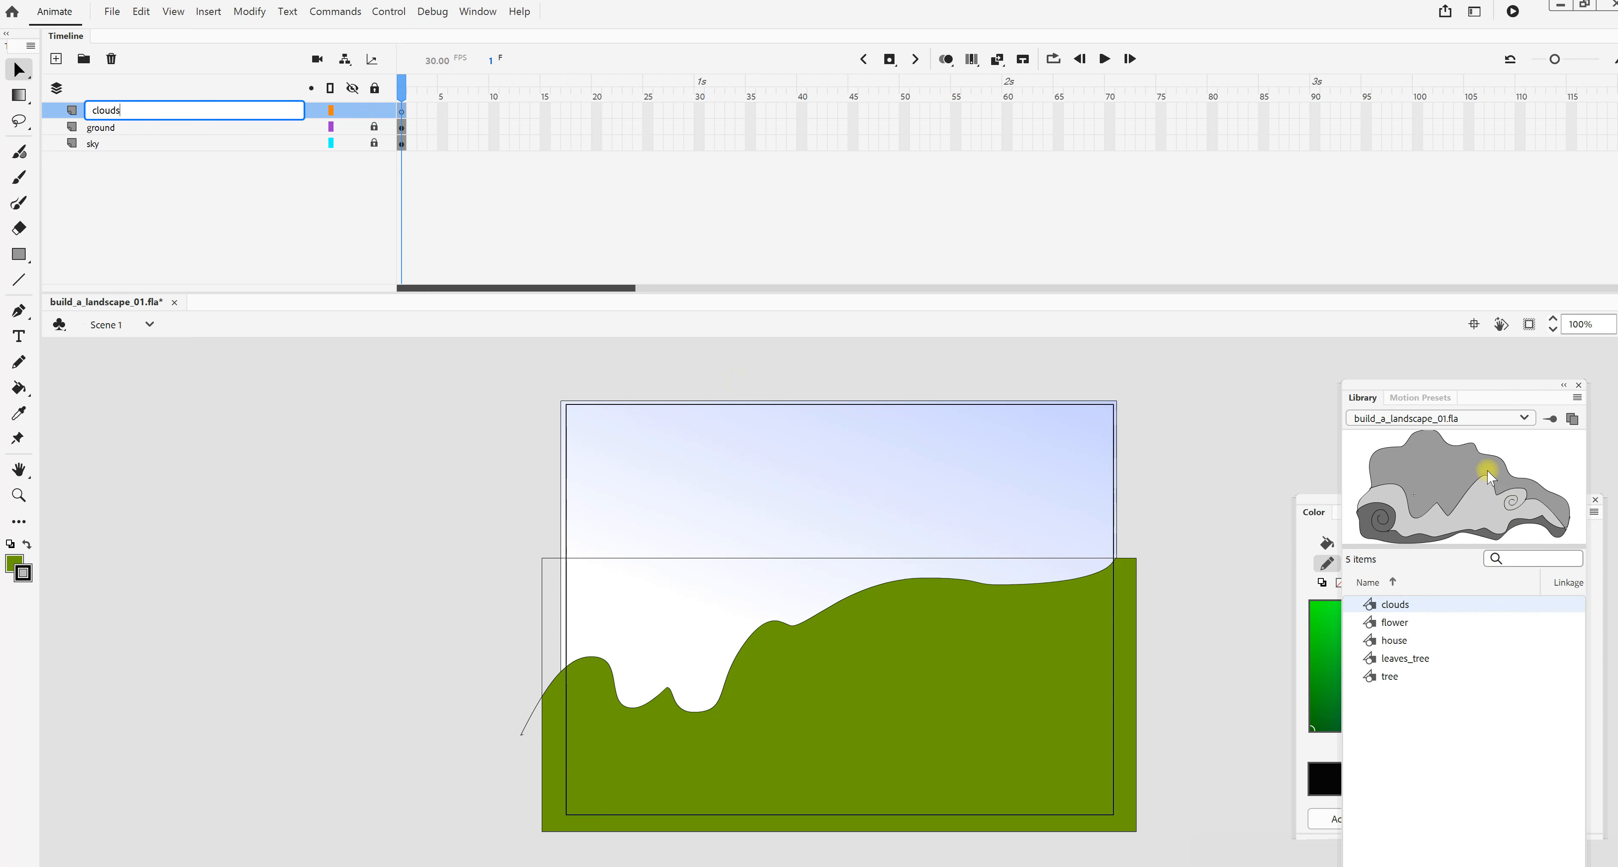
Place the clouds symbol in the upper-left part of the sky and scale it down to a small cloud.
click(1483, 483)
drag(1485, 489, 657, 509)
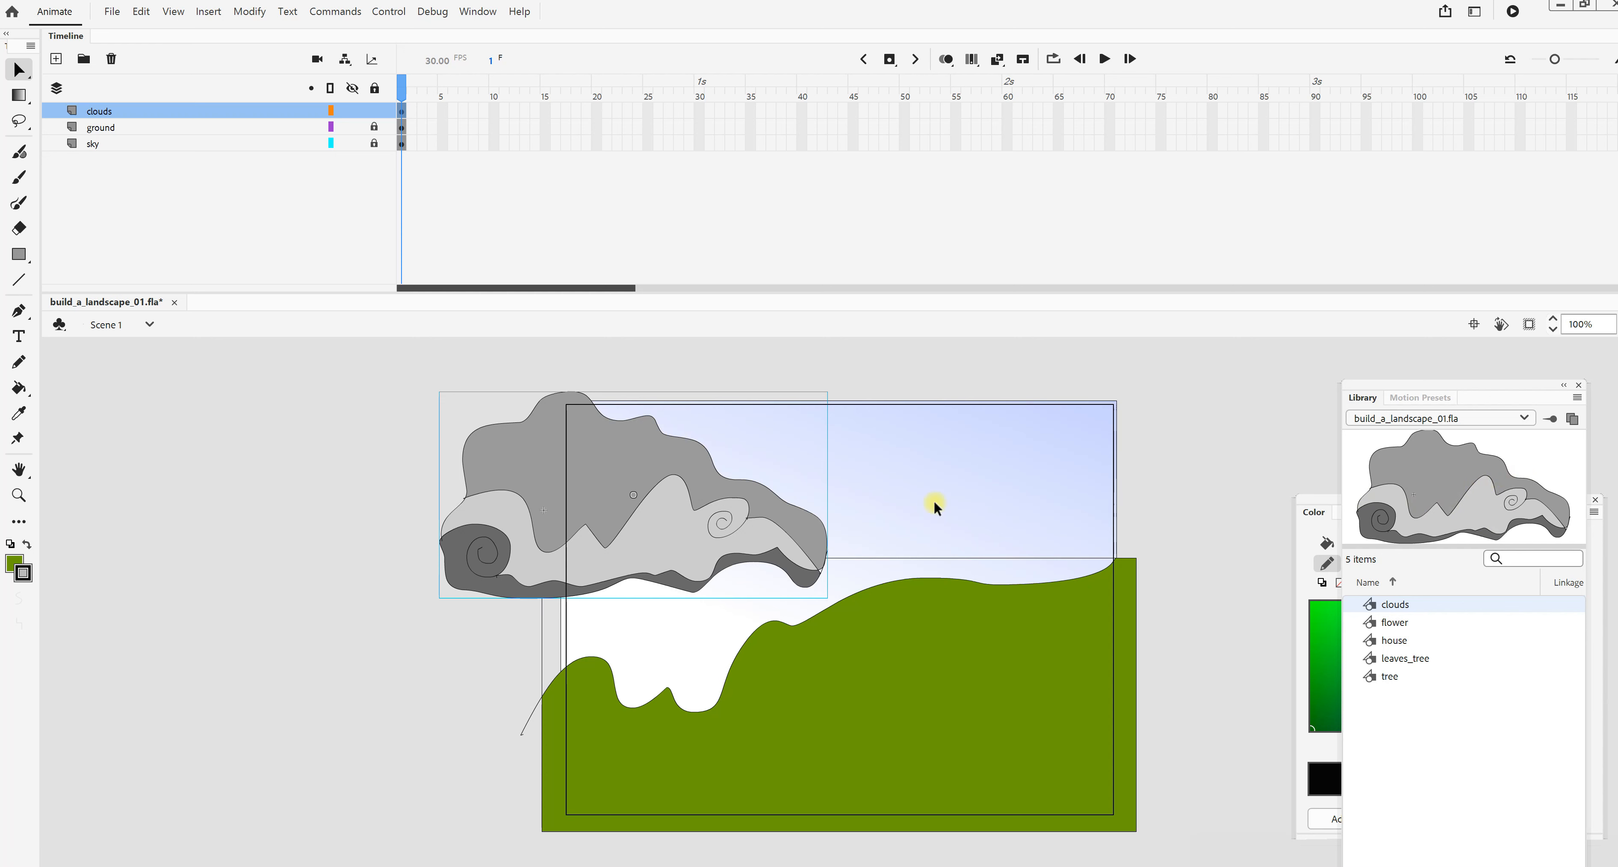
drag(611, 490, 686, 486)
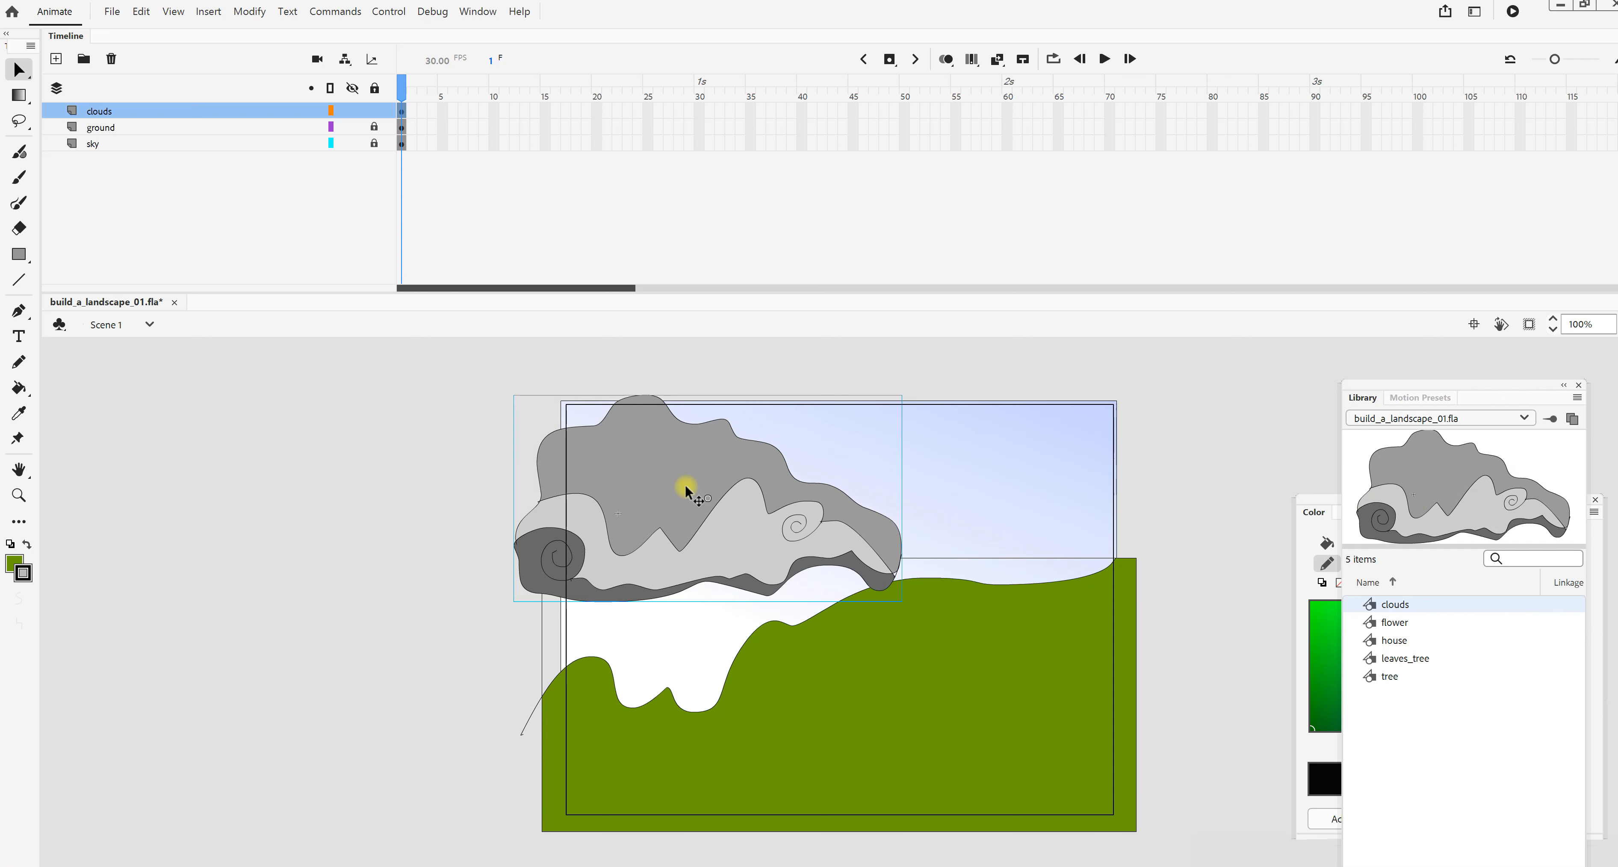
key(q)
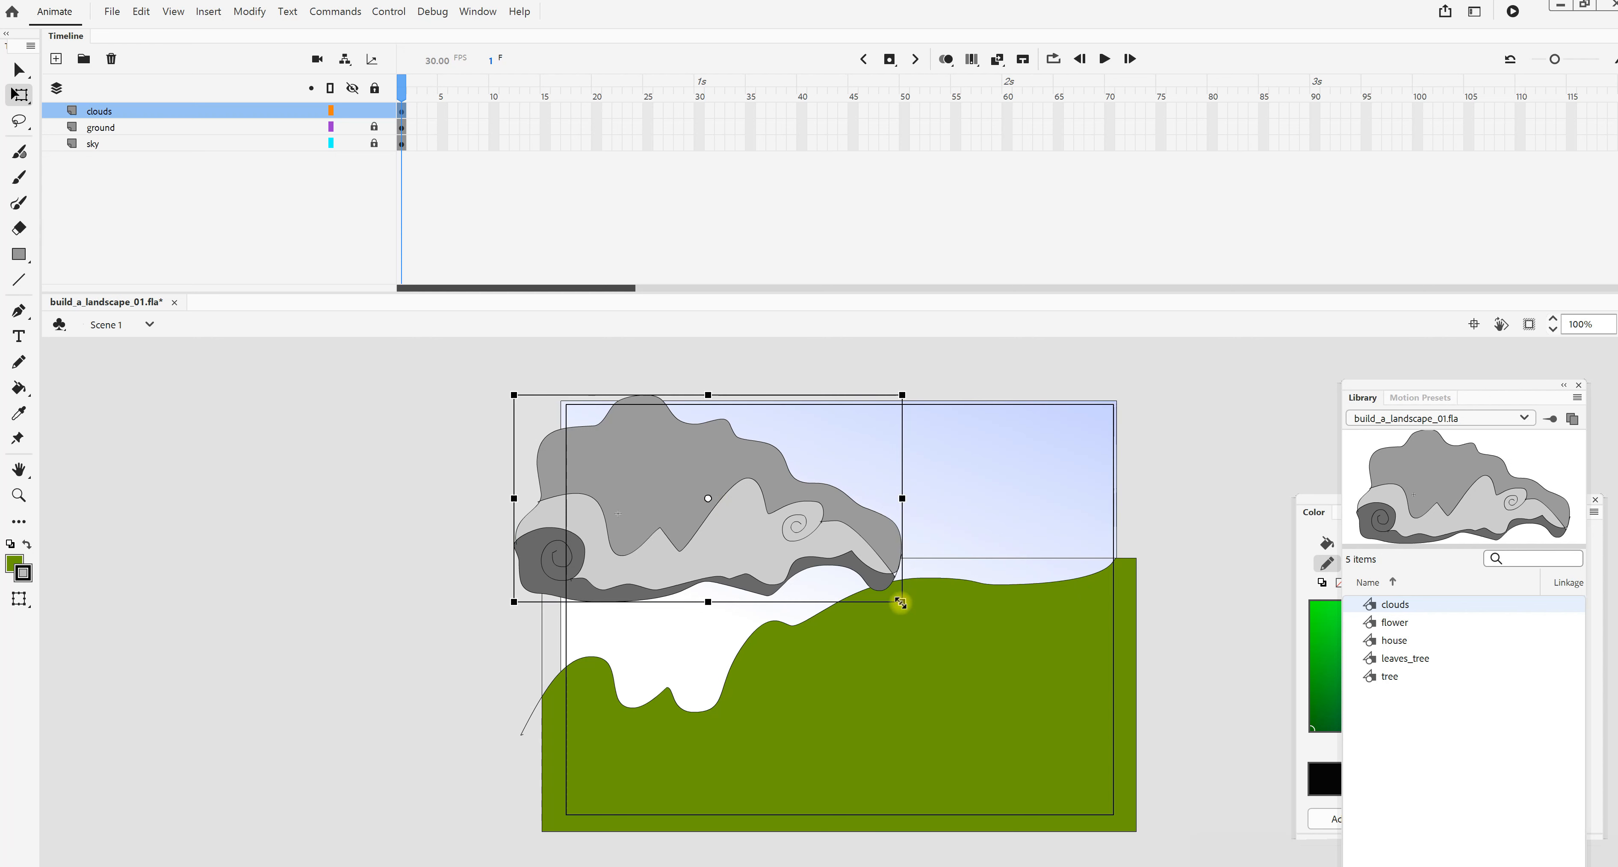
drag(901, 604, 670, 481)
Add a second clouds instance in the right part of the sky and scale it down to about 184 by 98.
drag(1511, 463, 935, 516)
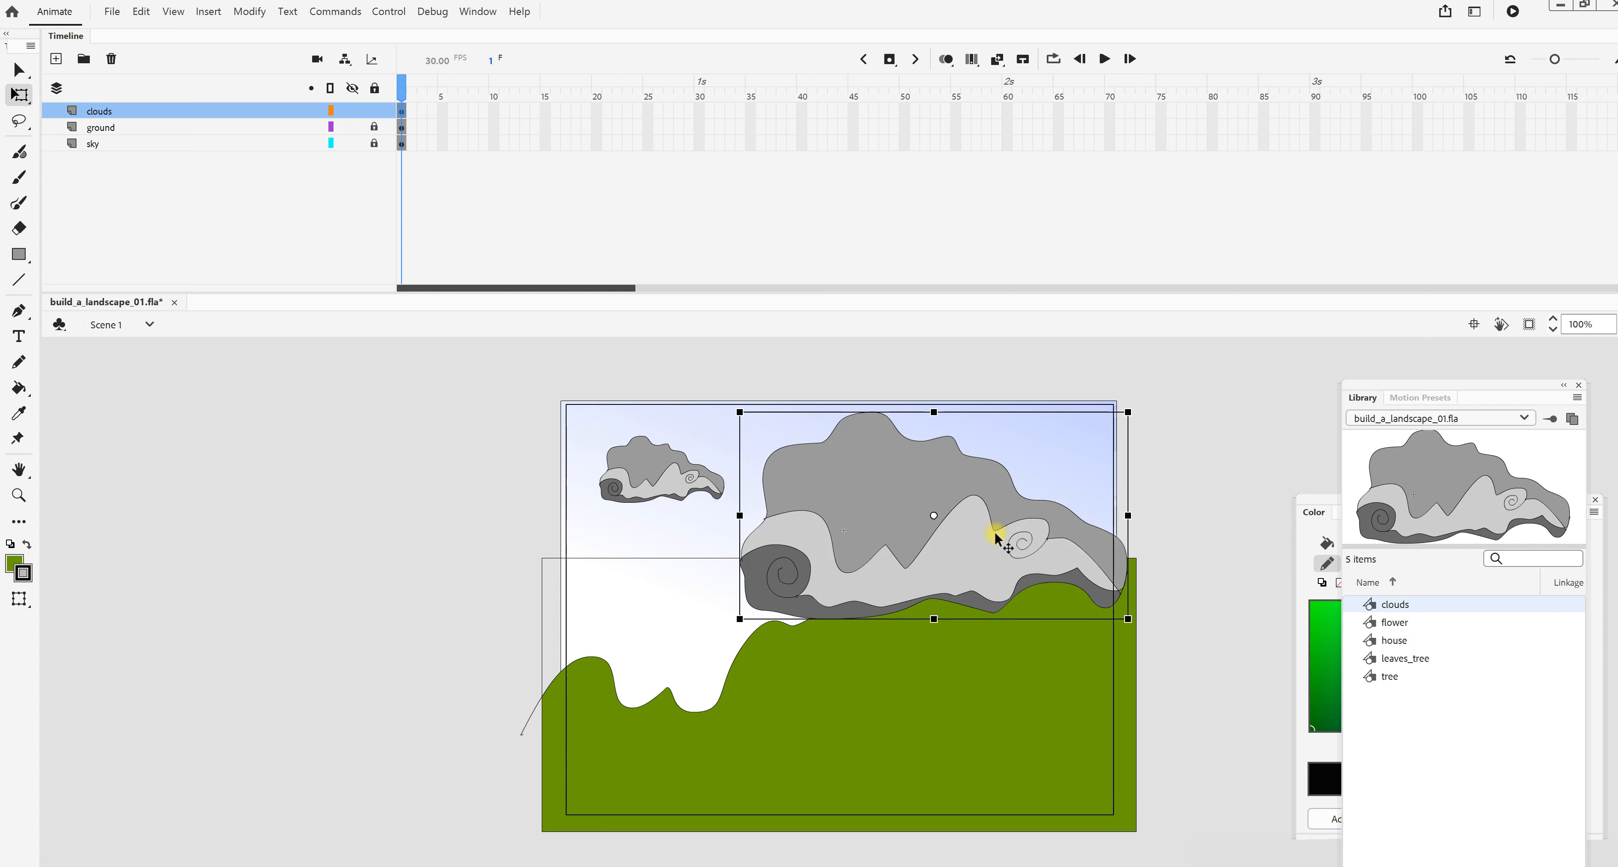
drag(1127, 619, 1067, 556)
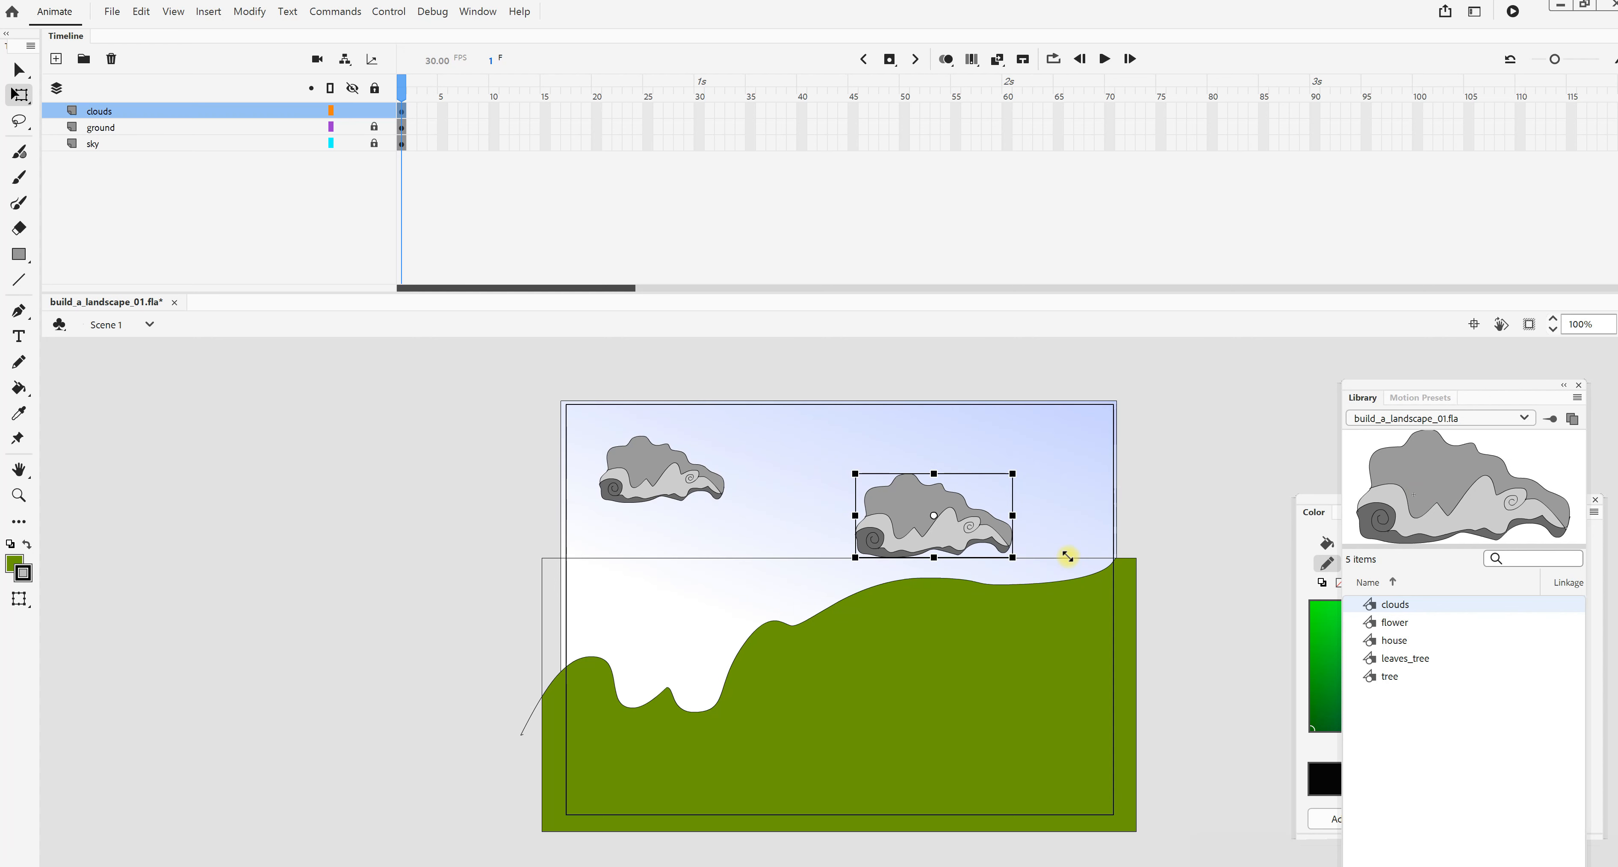
Apply a Brightness color effect of -28% to the second cloud.
mouse_move(1447, 385)
mouse_down()
mouse_move(1437, 470)
mouse_move(1435, 381)
mouse_up()
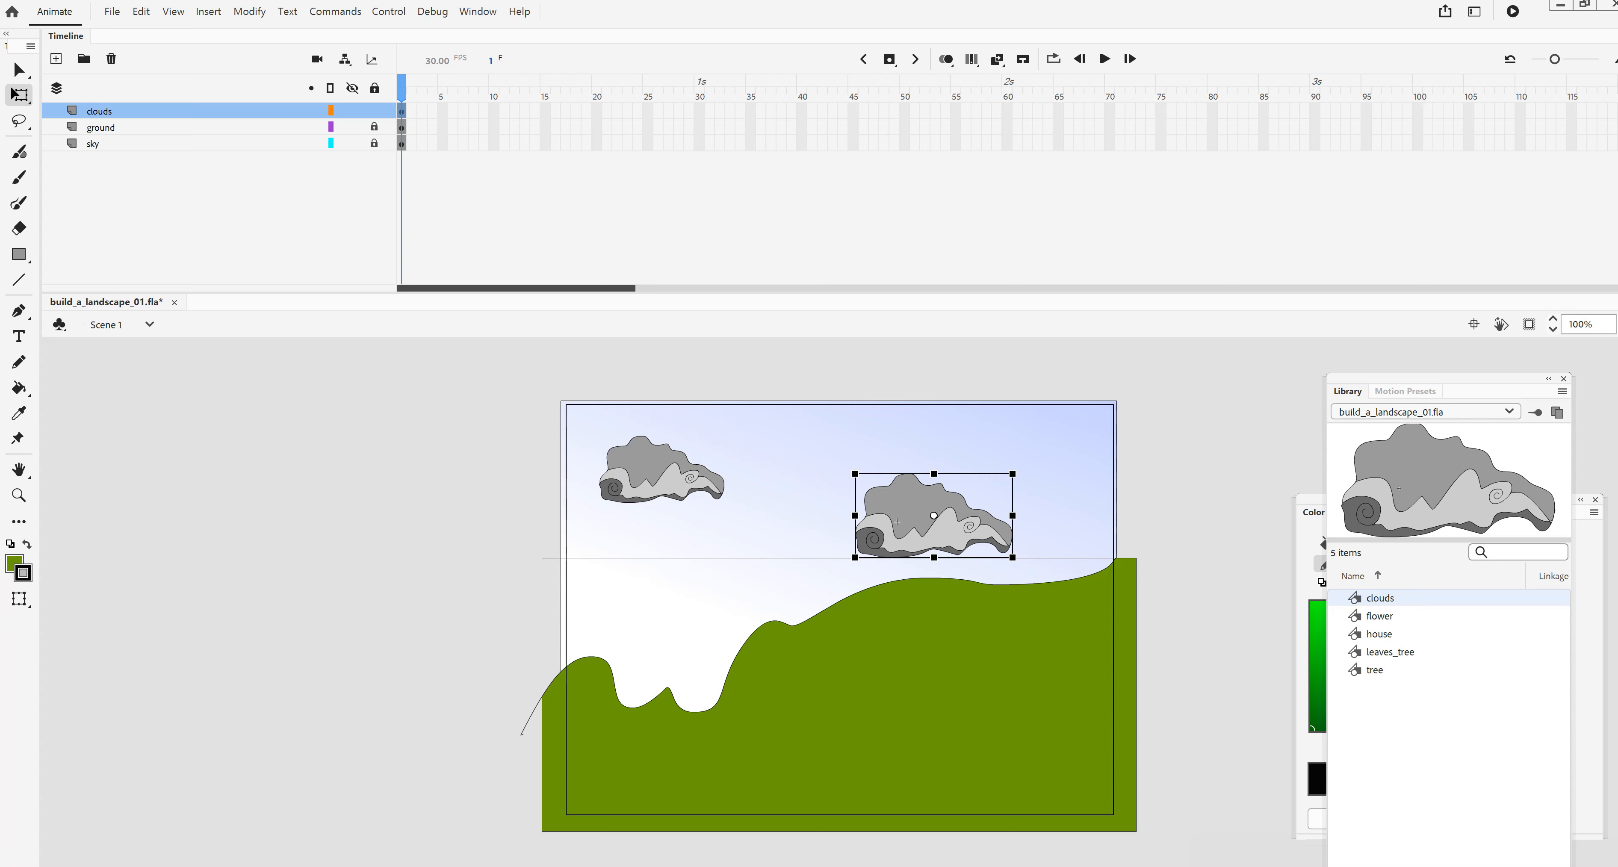
key(ctrl+F3)
drag(1391, 116, 1282, 82)
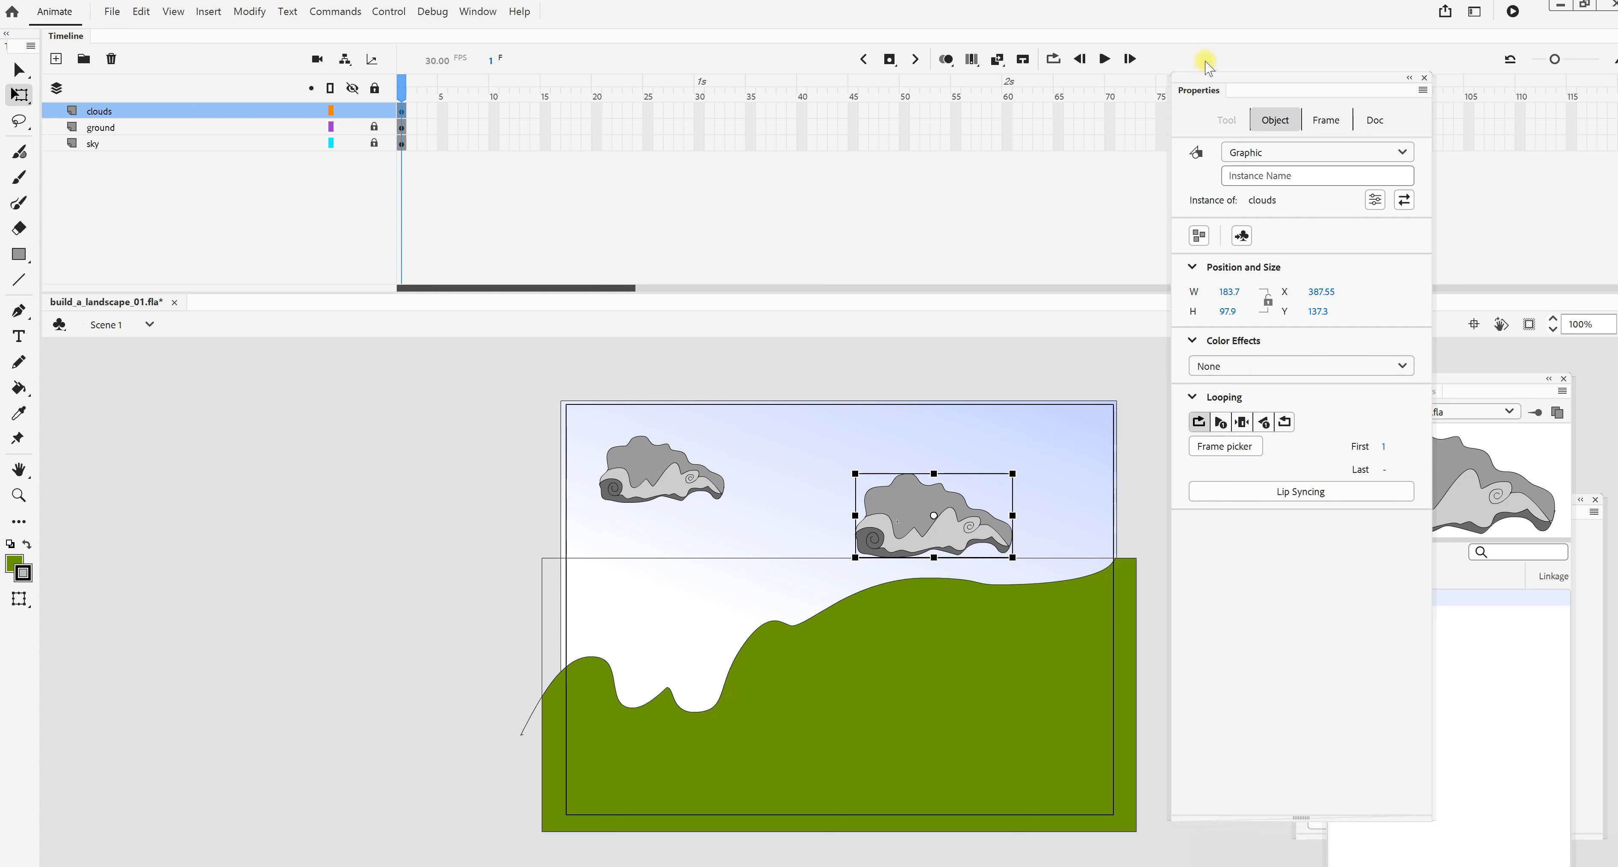
click(1402, 365)
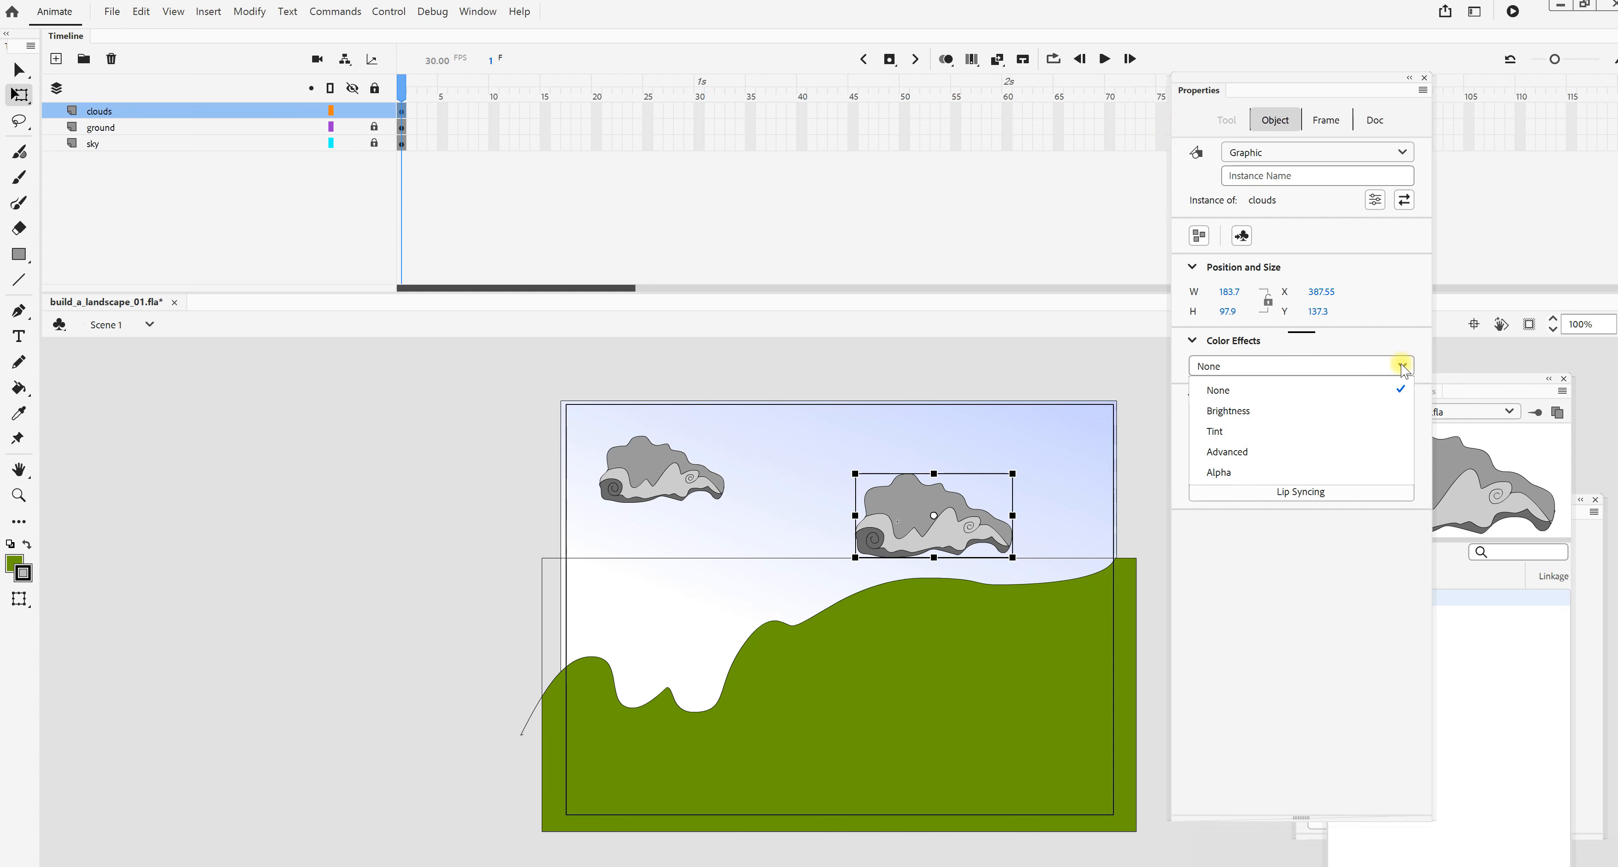
click(1246, 411)
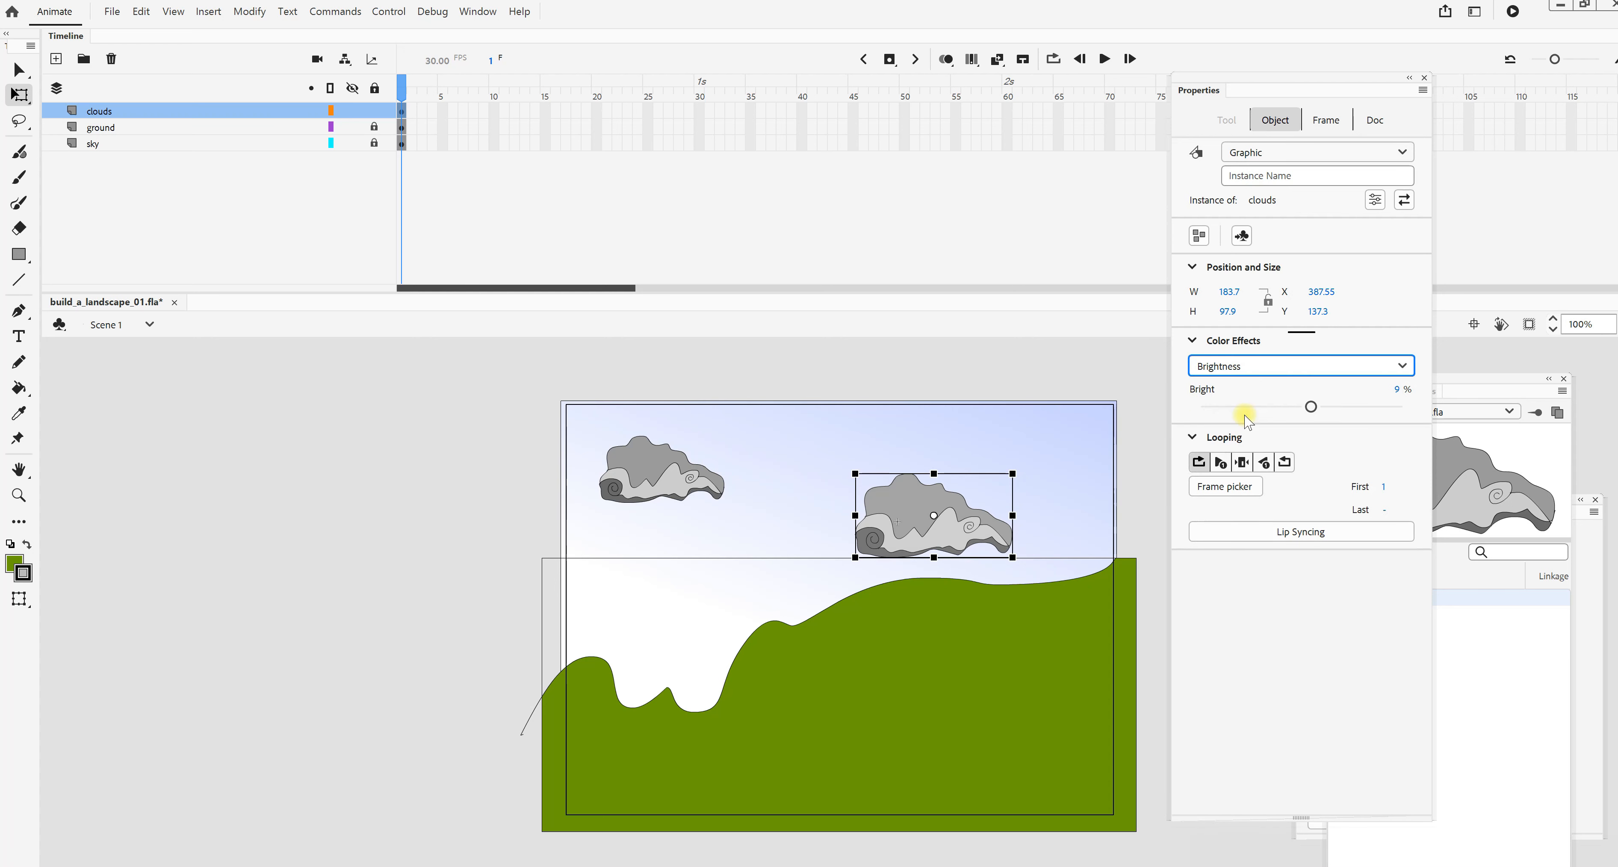
drag(1311, 407, 1274, 407)
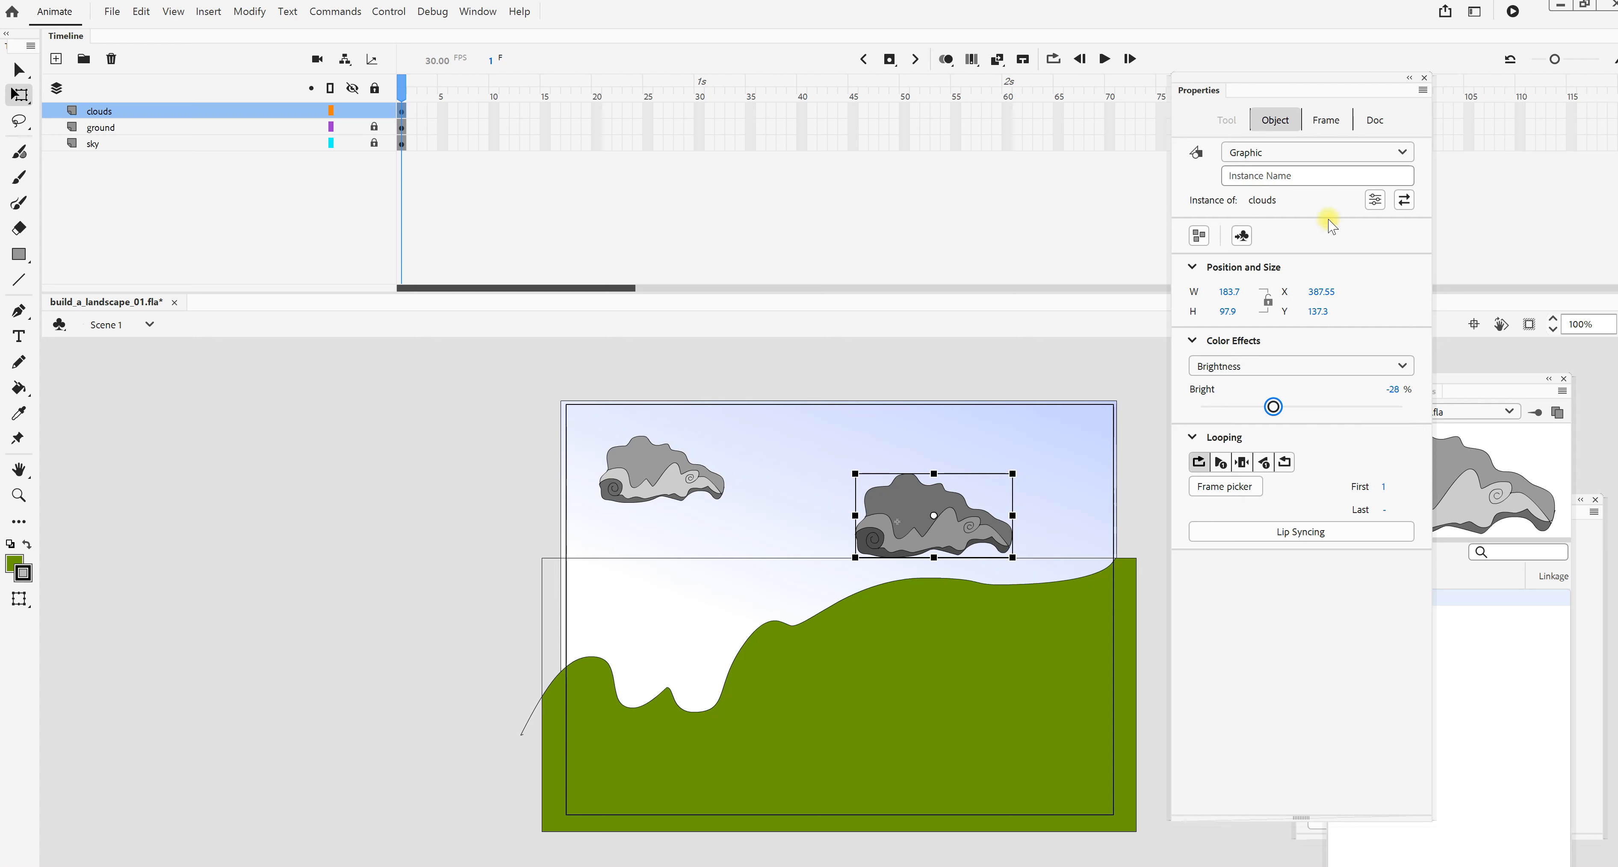
Add a third clouds instance in the hill dip and scale it down to about 71 by 38.
mouse_move(1242, 80)
mouse_down()
mouse_move(1308, 113)
mouse_move(1314, 83)
mouse_move(1321, 102)
mouse_move(1225, 78)
mouse_up()
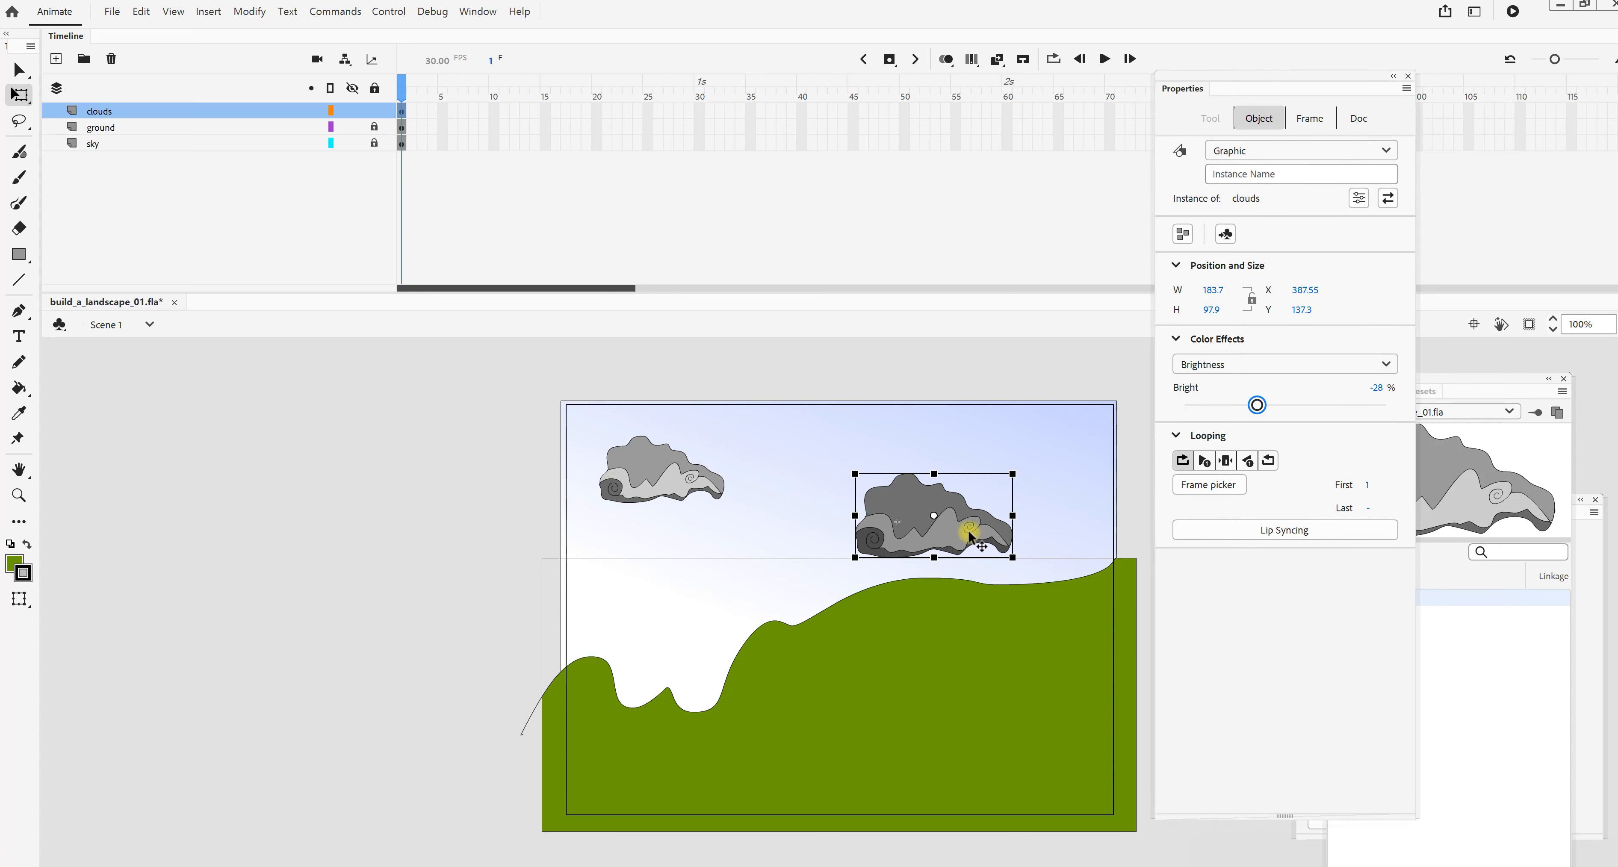
drag(670, 650, 711, 638)
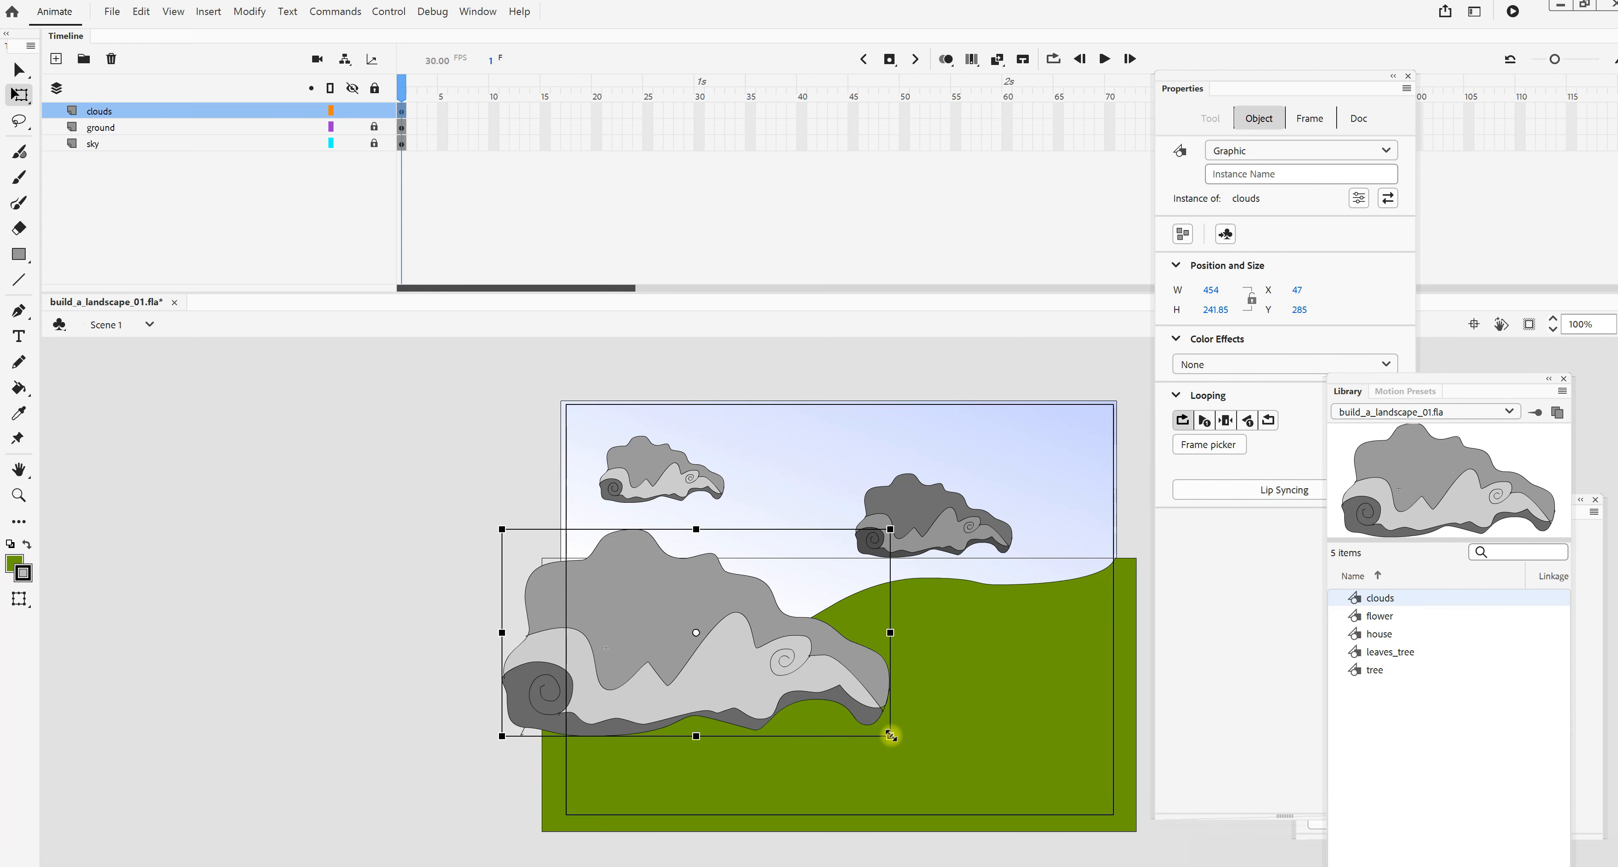
drag(888, 734, 683, 657)
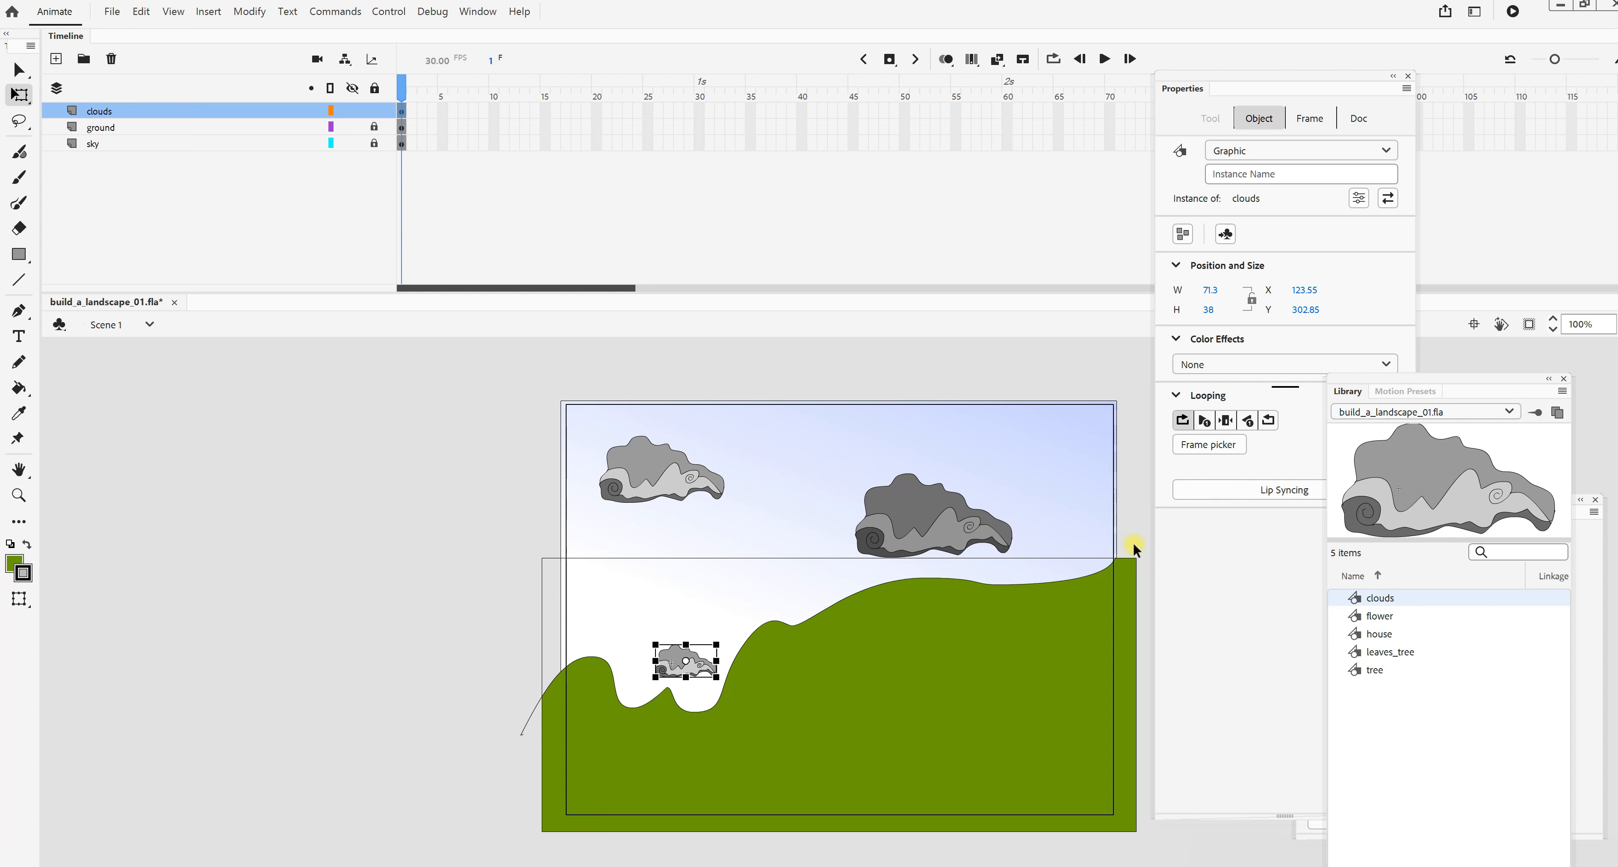
Add a fourth clouds instance near the stage's upper-right corner, flipped horizontally and scaled to about 186 by 98.
drag(1501, 471, 1092, 448)
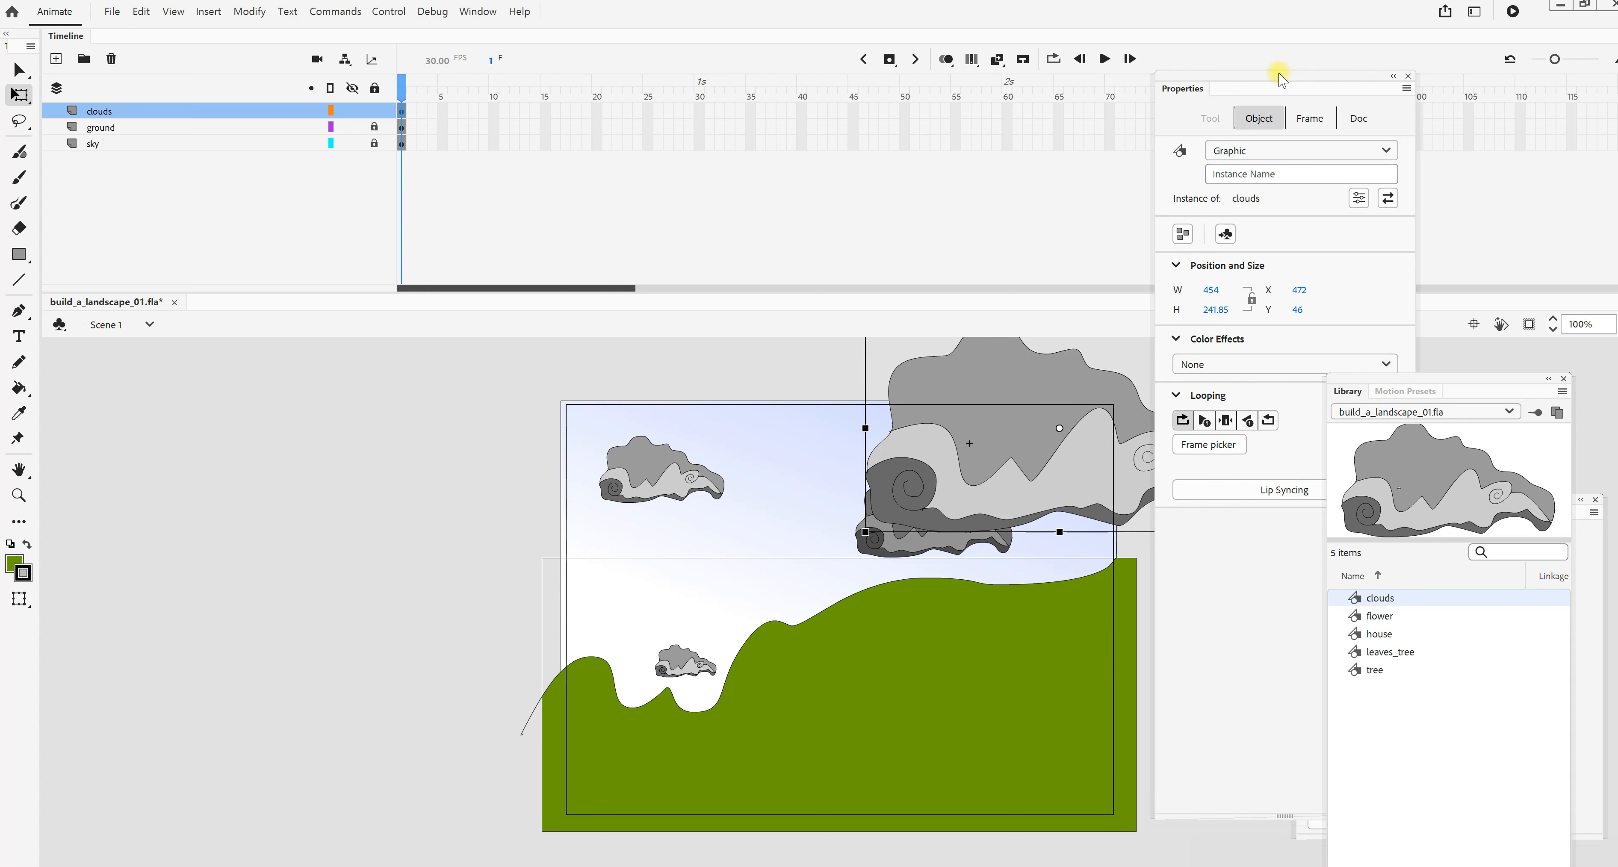
drag(1281, 78, 1437, 99)
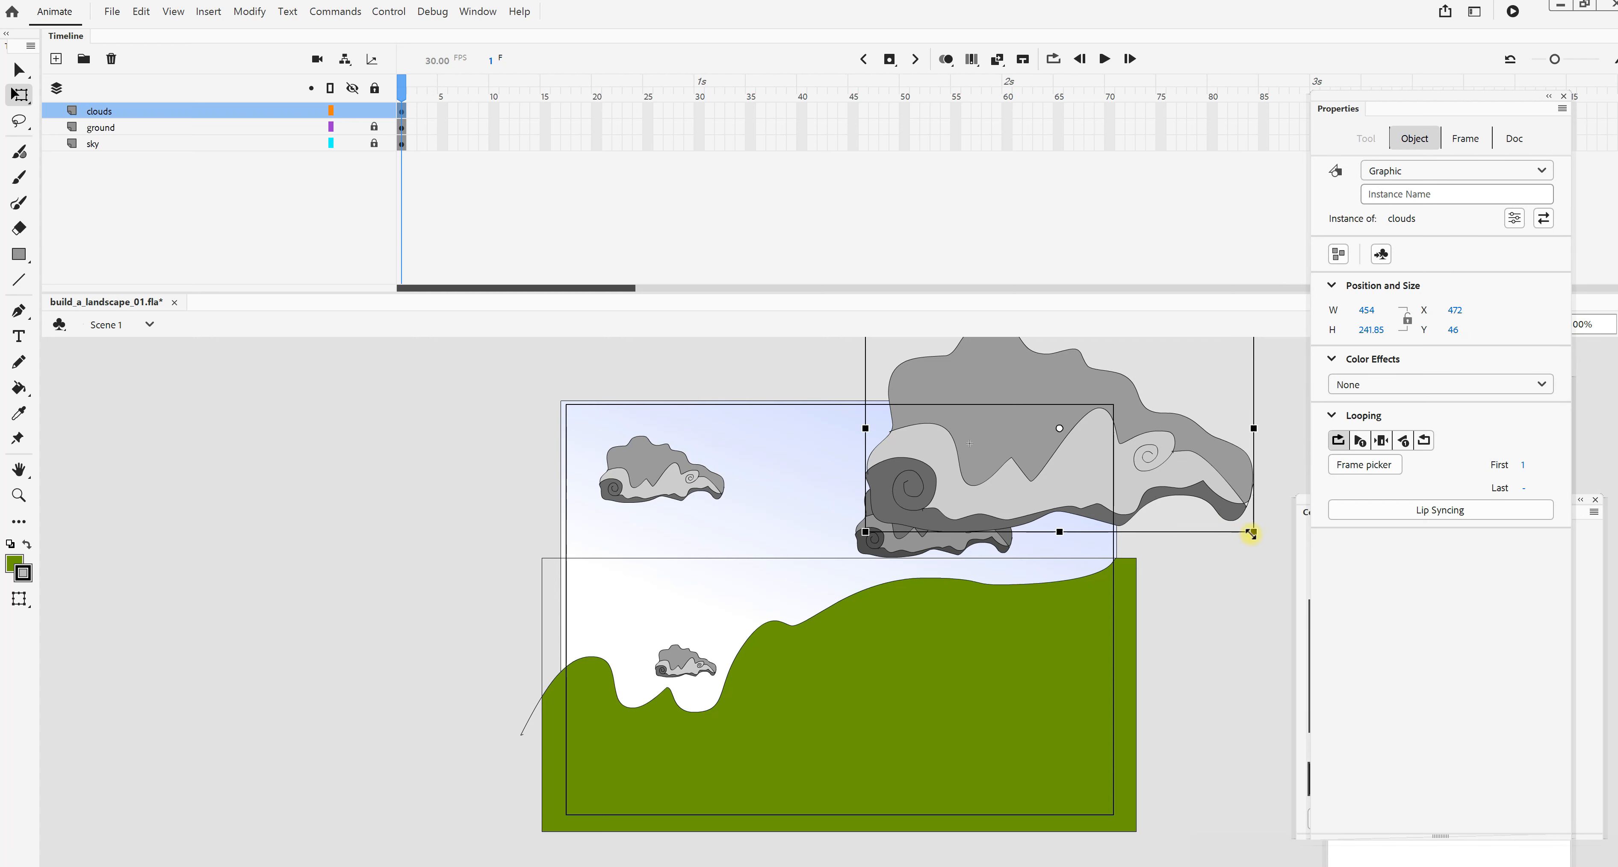
drag(1259, 533, 980, 419)
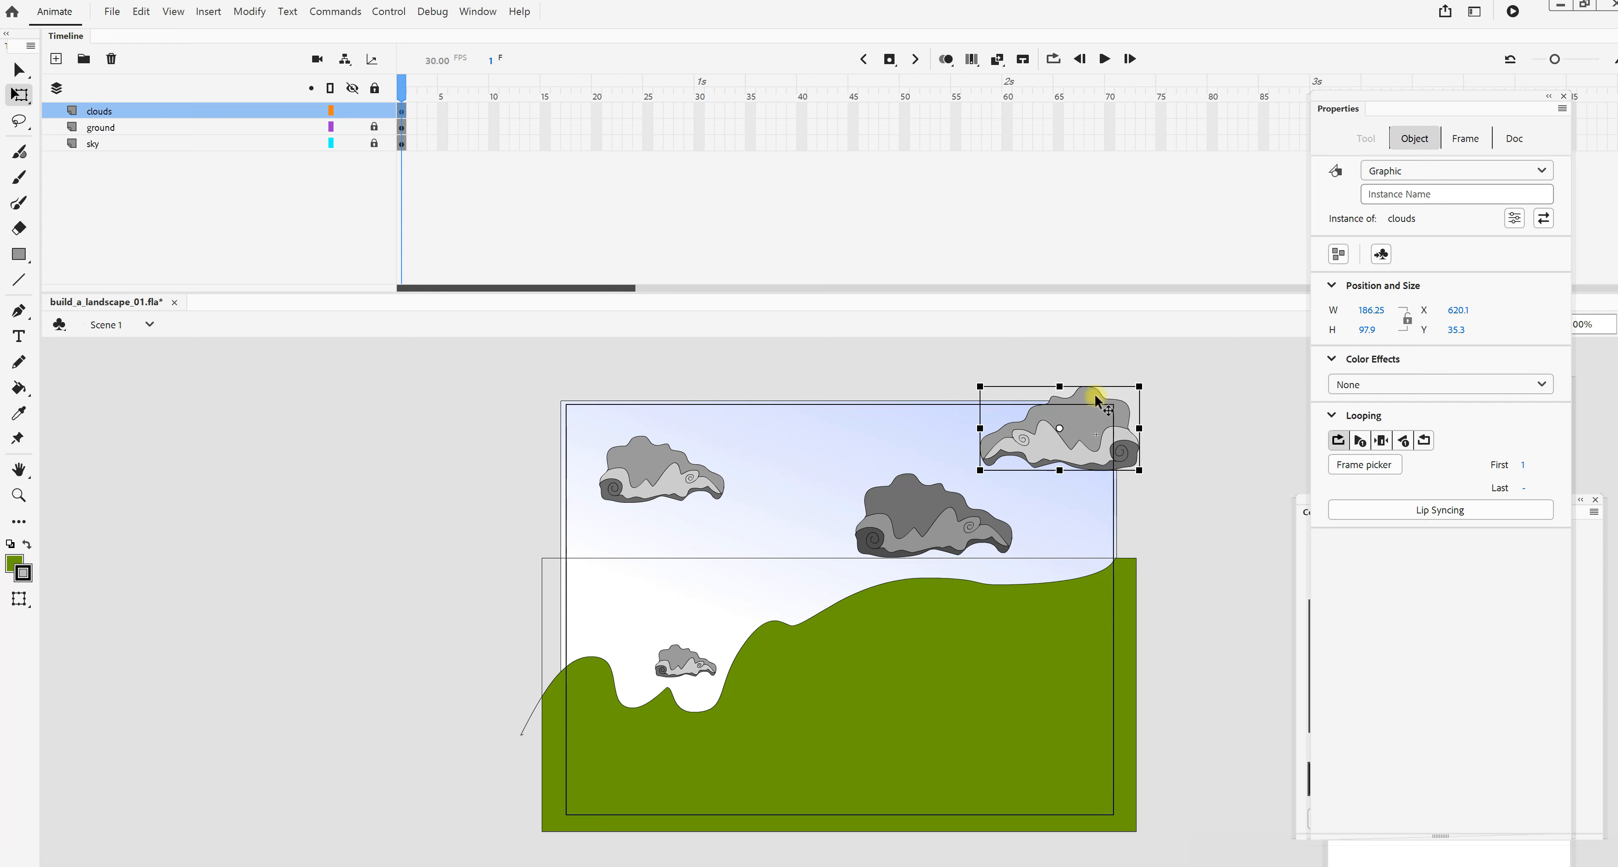
Shift the flipped cloud partly past the stage's upper-right edge and briefly preview the scene clipped to the stage.
mouse_move(1093, 400)
mouse_down()
mouse_move(1124, 415)
mouse_move(1122, 387)
mouse_up()
click(1240, 488)
drag(1379, 105, 1468, 461)
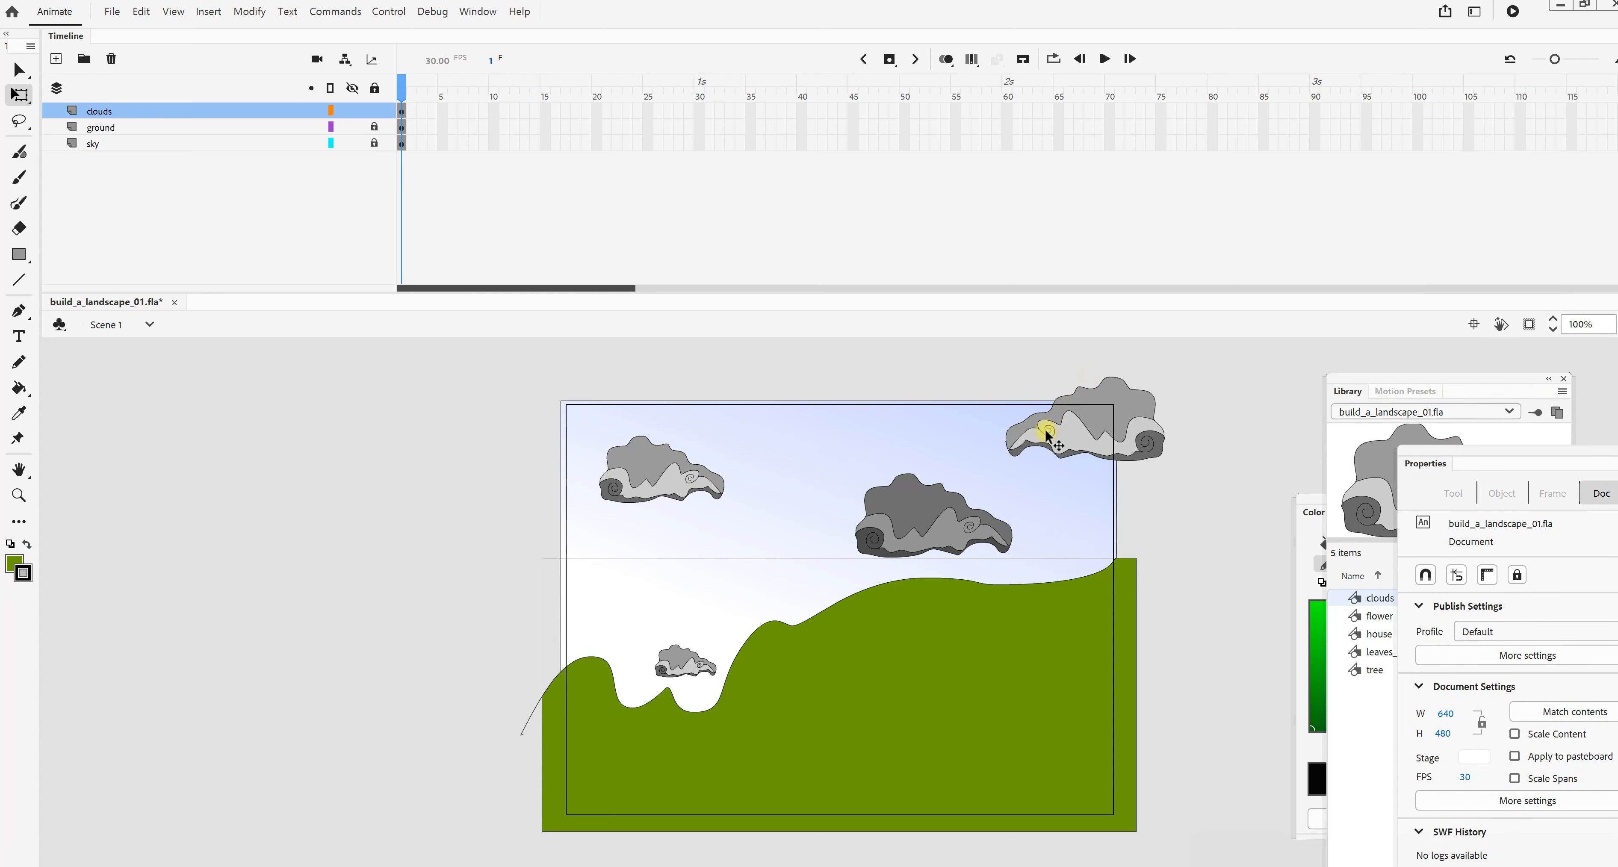
click(1529, 324)
click(1528, 324)
Add a new layer above clouds and name it houses.
click(56, 59)
double_click(103, 110)
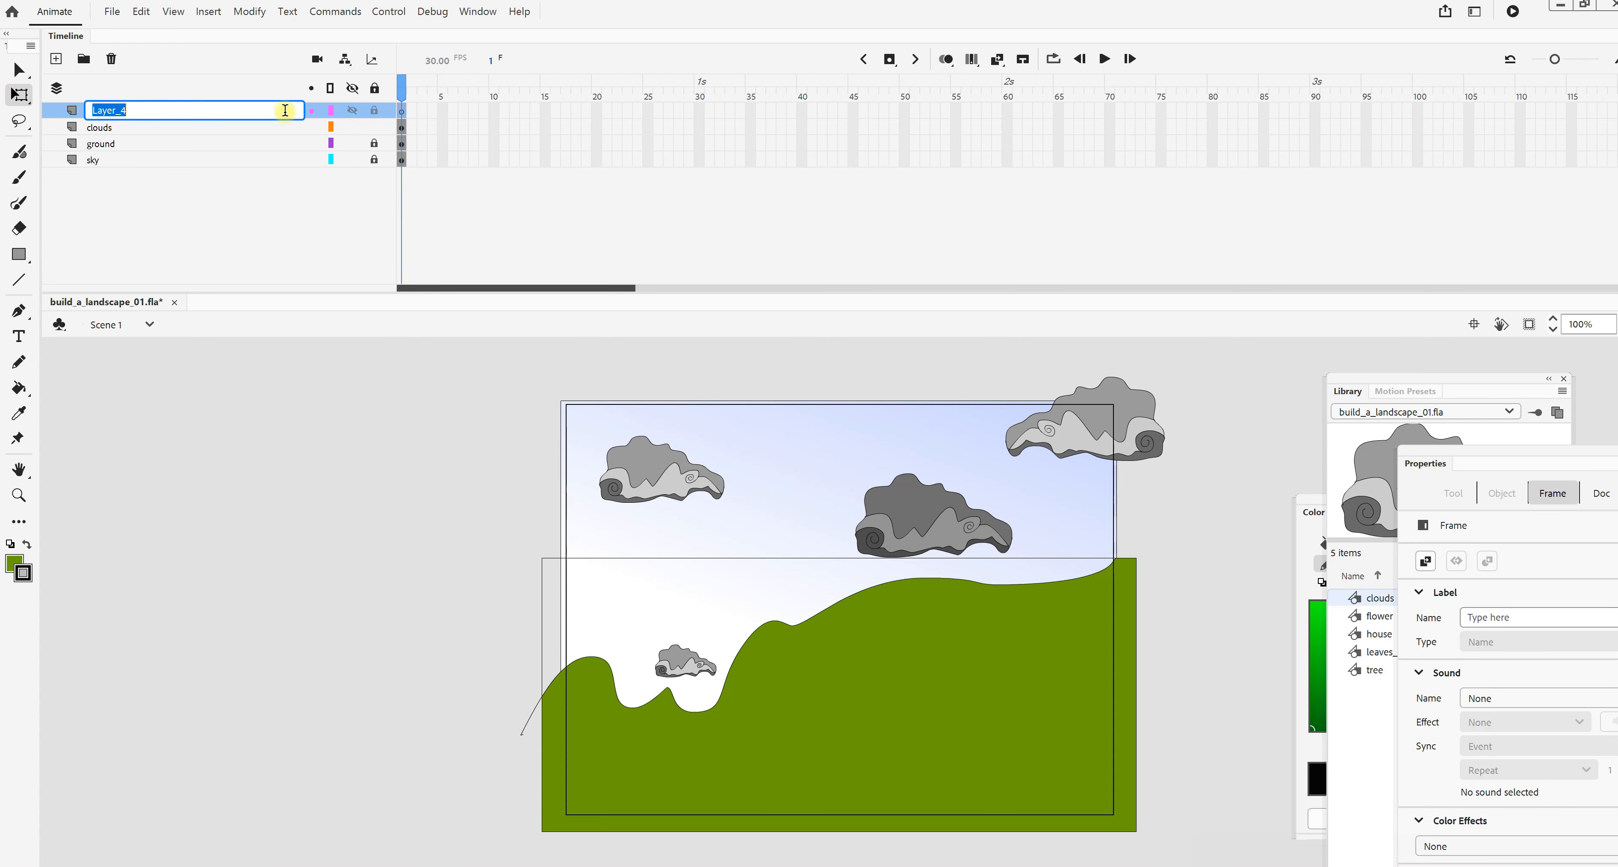
text(houses)
Place a house symbol instance at the lower-left of the stage and scale it down to a narrower, shorter house.
drag(1384, 383, 1334, 345)
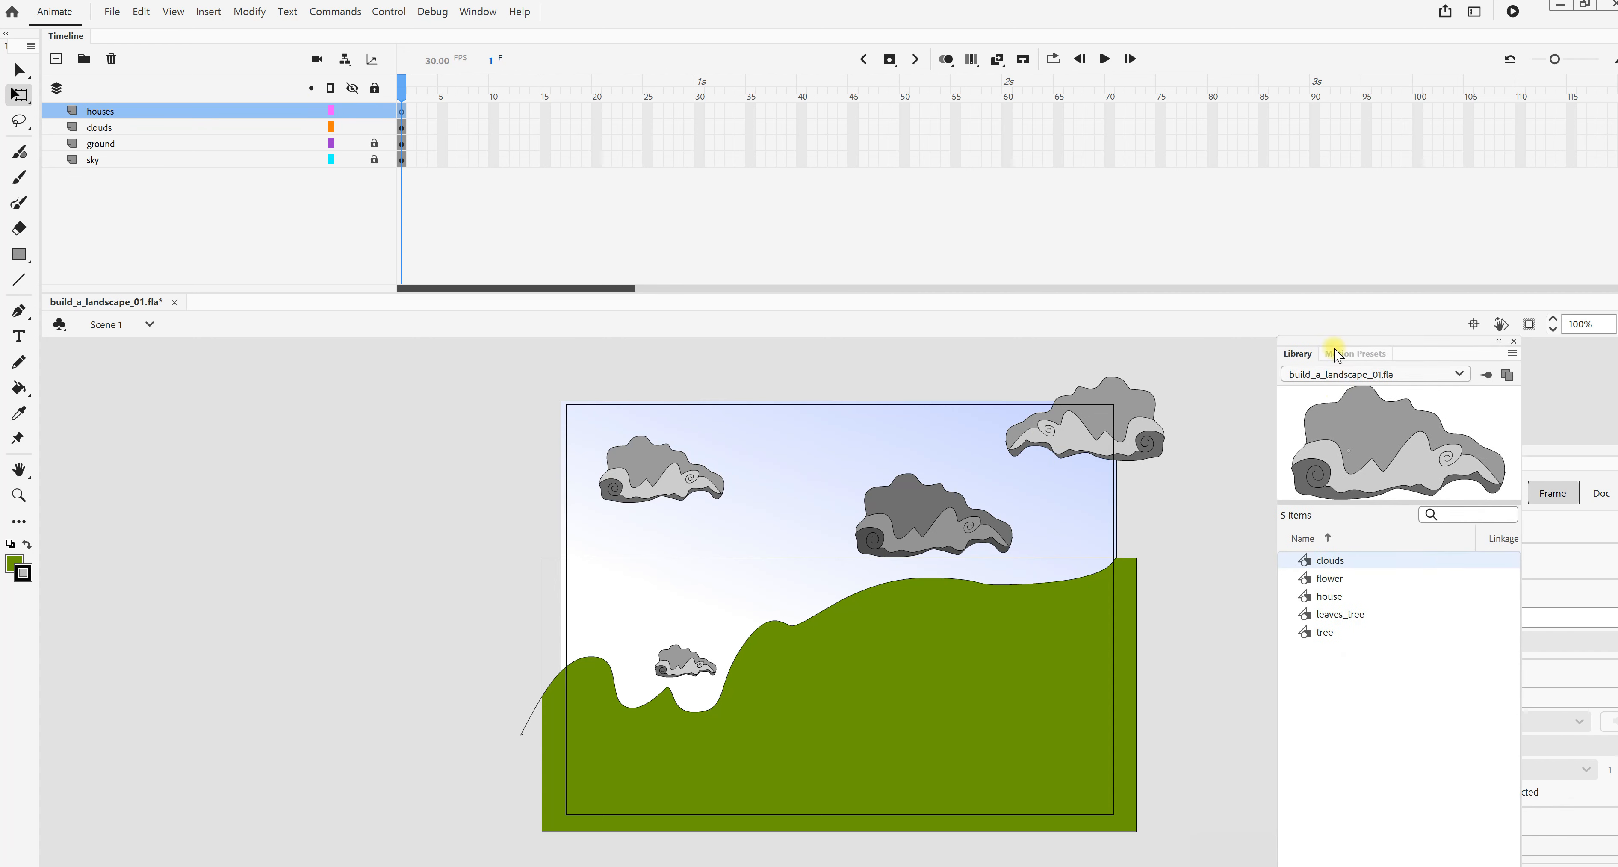
click(1332, 597)
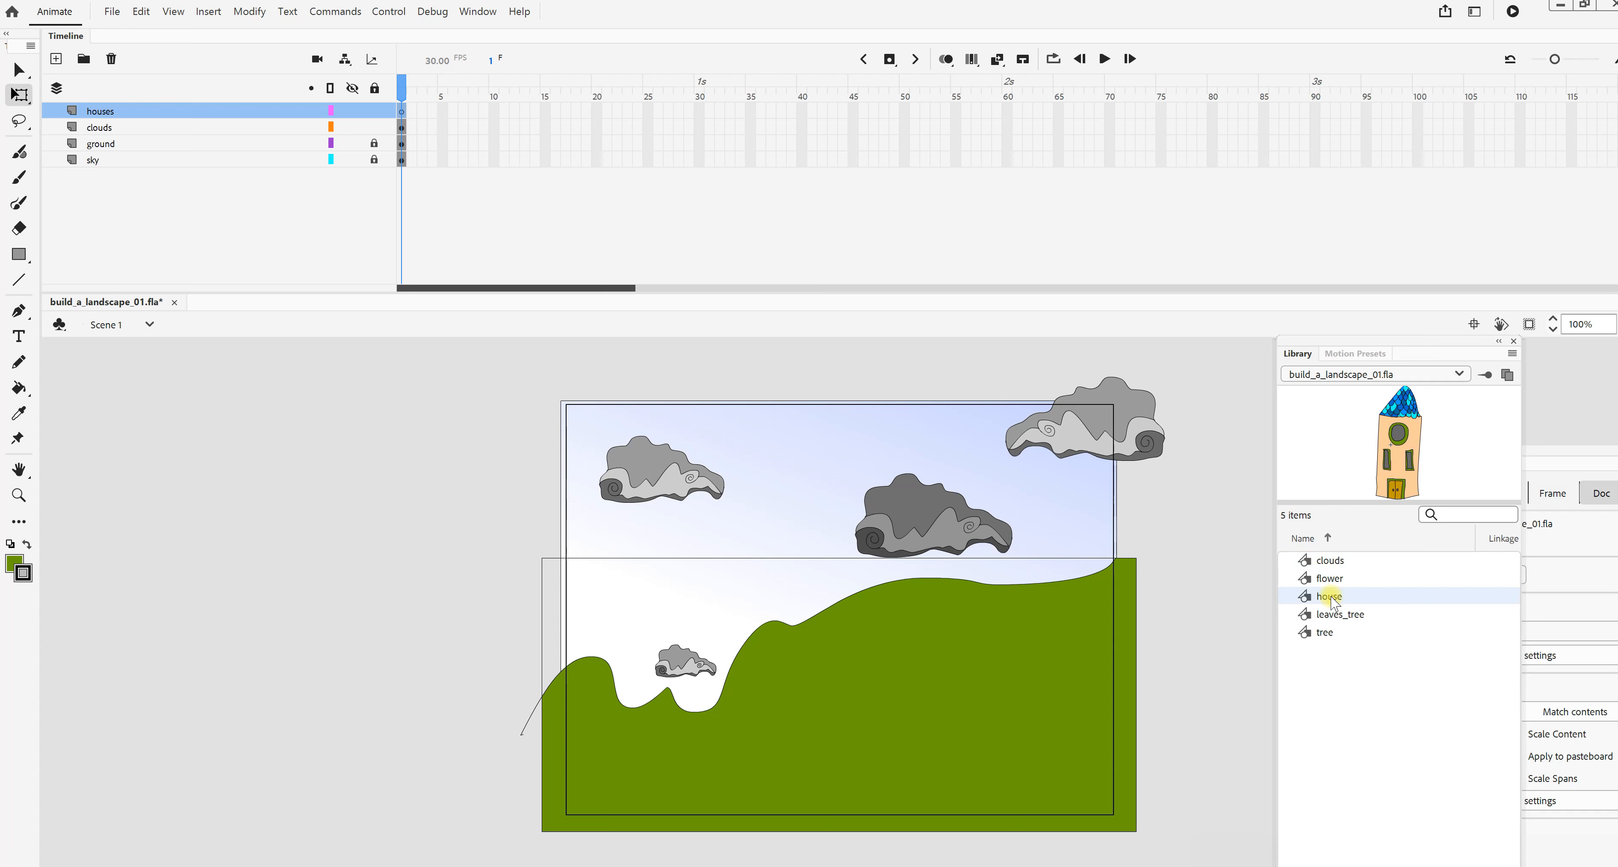
drag(1417, 438, 660, 724)
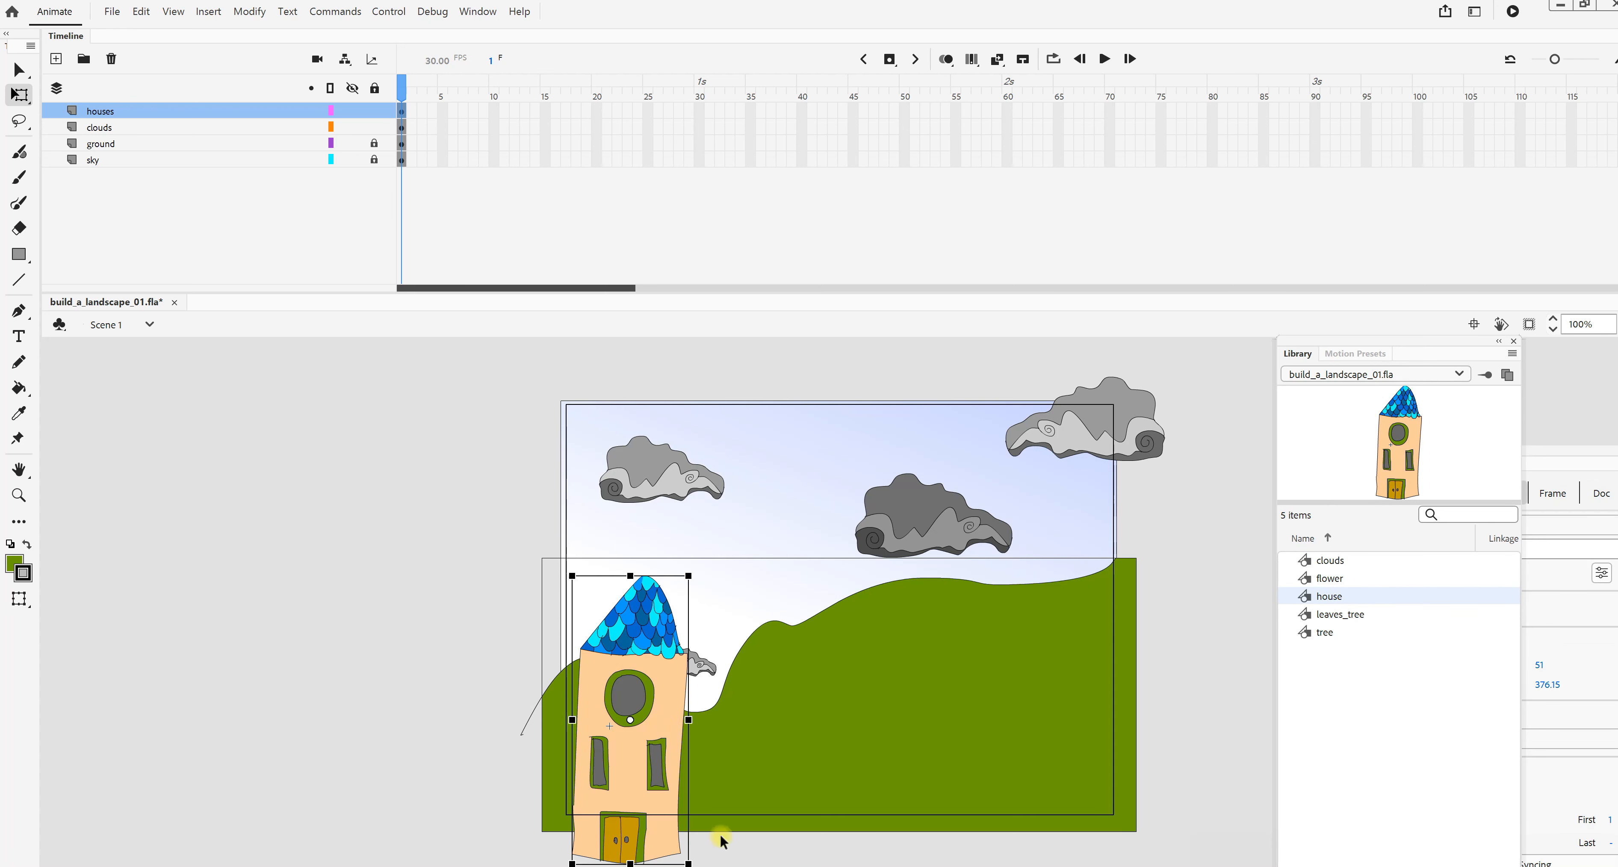
drag(688, 861, 662, 800)
drag(654, 695, 613, 694)
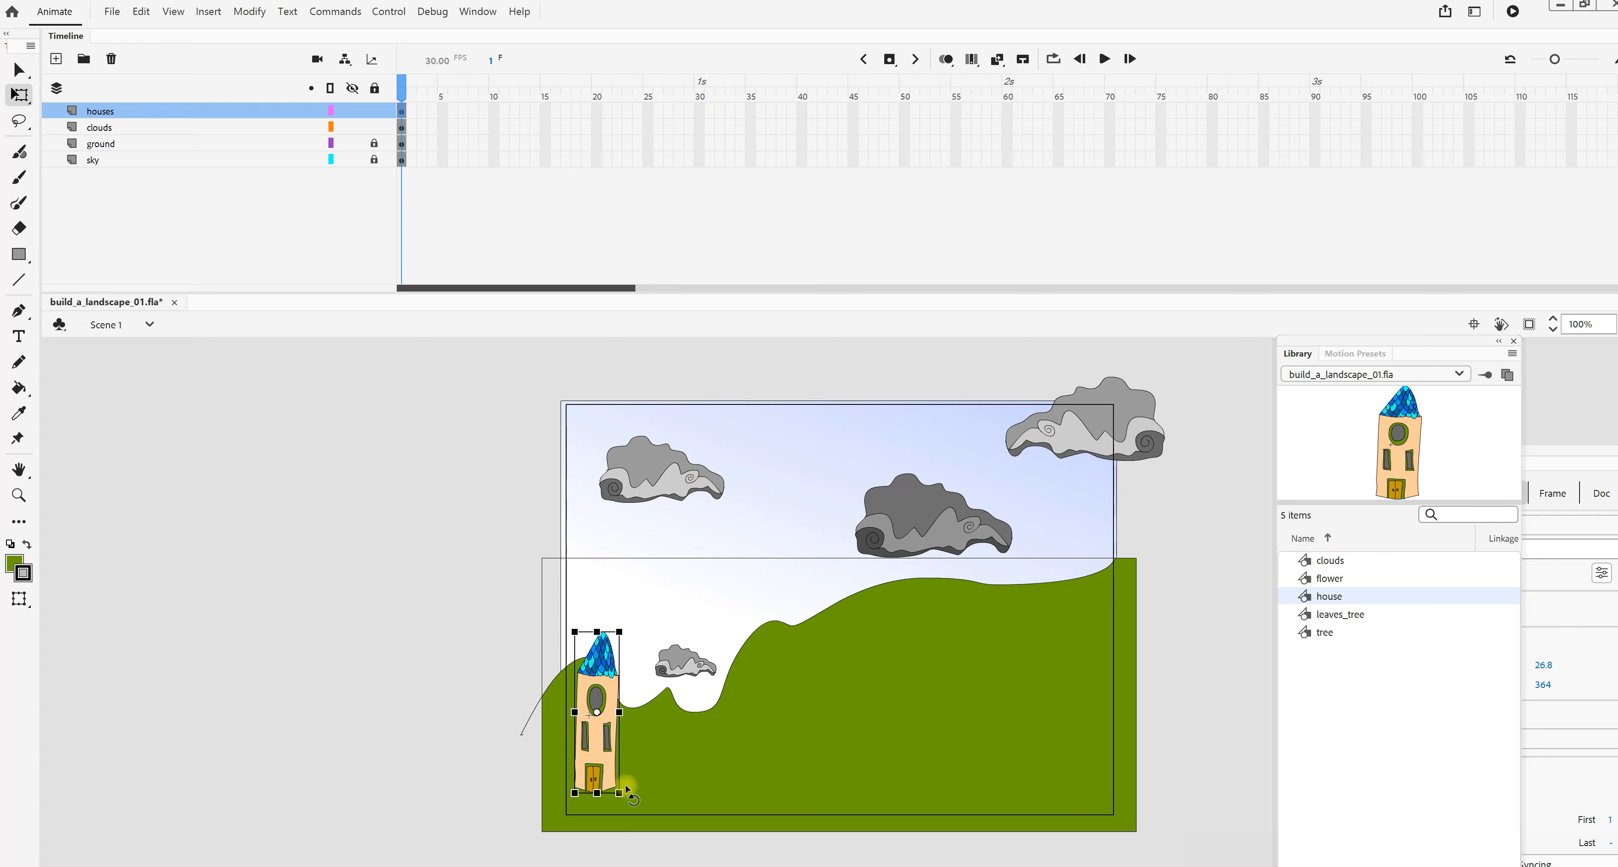
Enlarge and widen the first house so that it stands on the ground at the stage's left edge.
drag(621, 795, 652, 804)
key(ctrl+z)
key(ctrl+z)
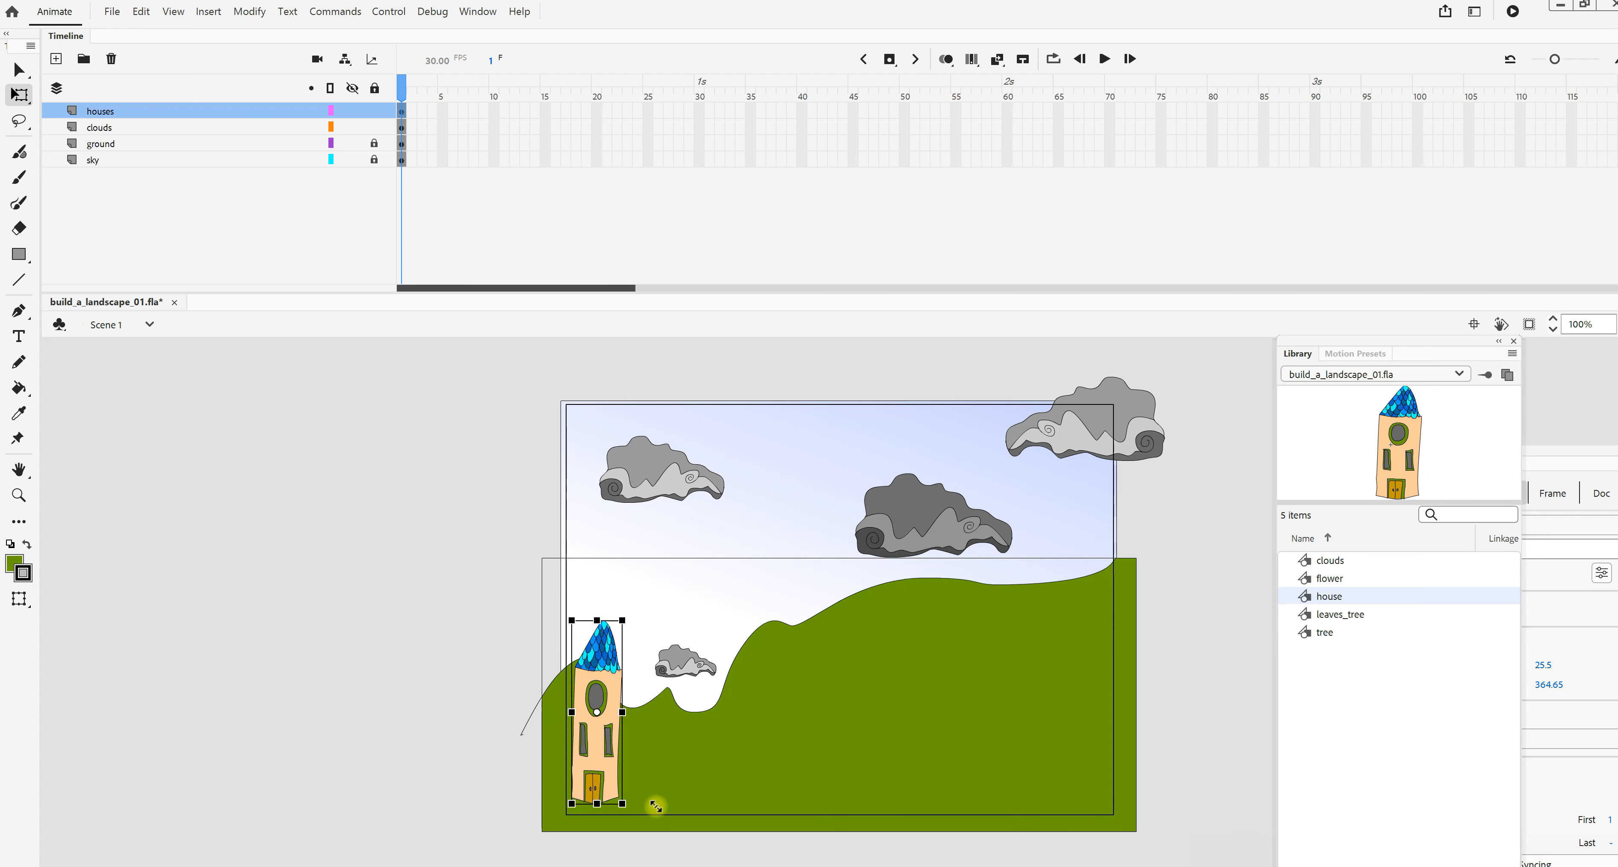
drag(621, 802, 676, 813)
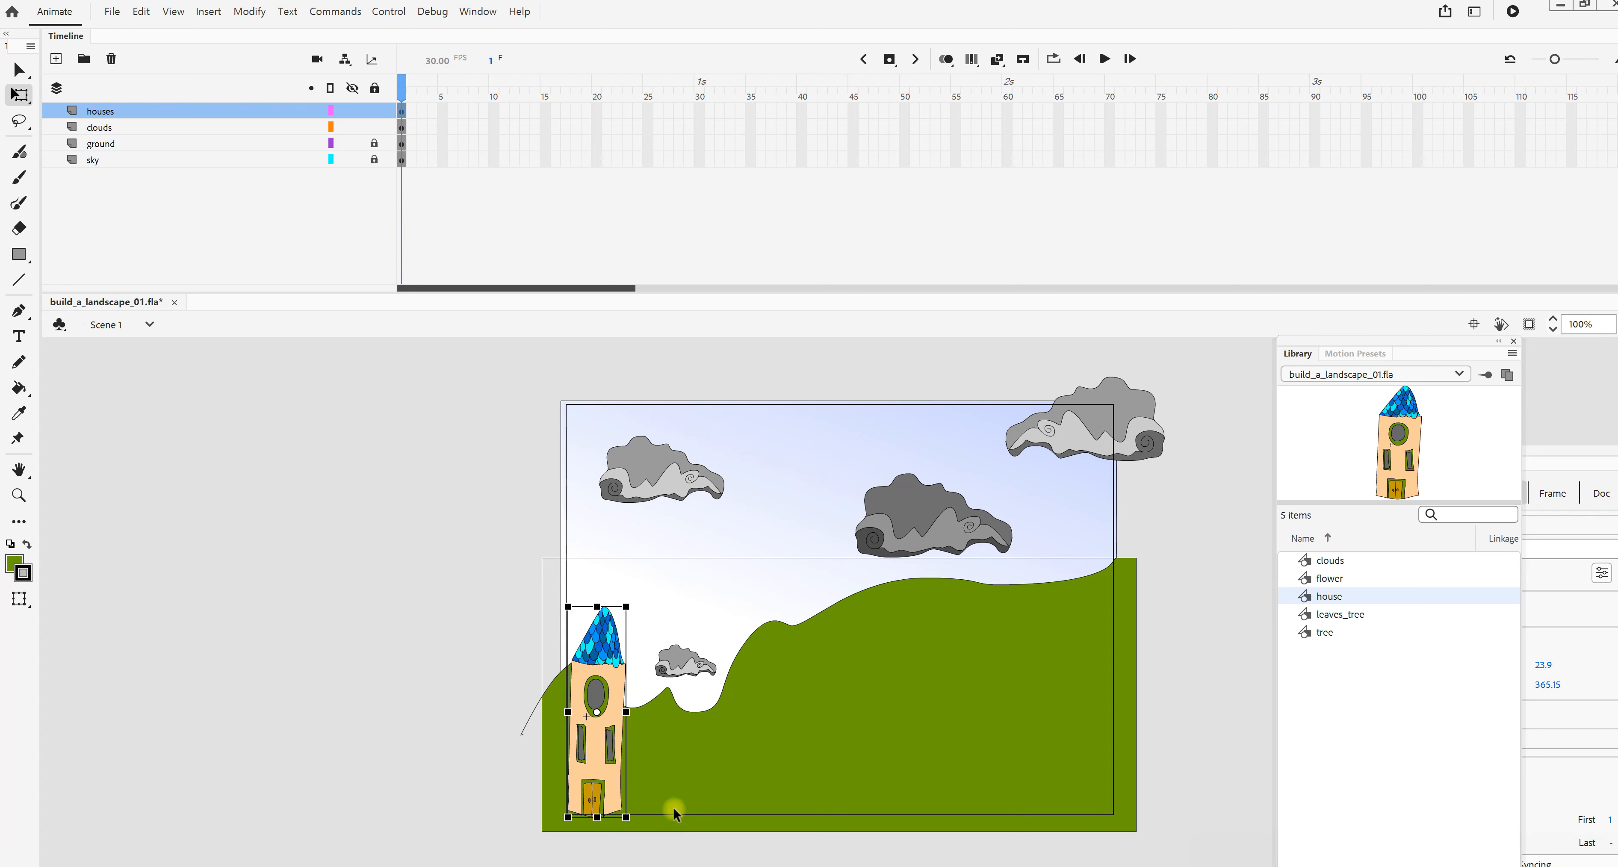
drag(626, 715, 664, 693)
click(868, 660)
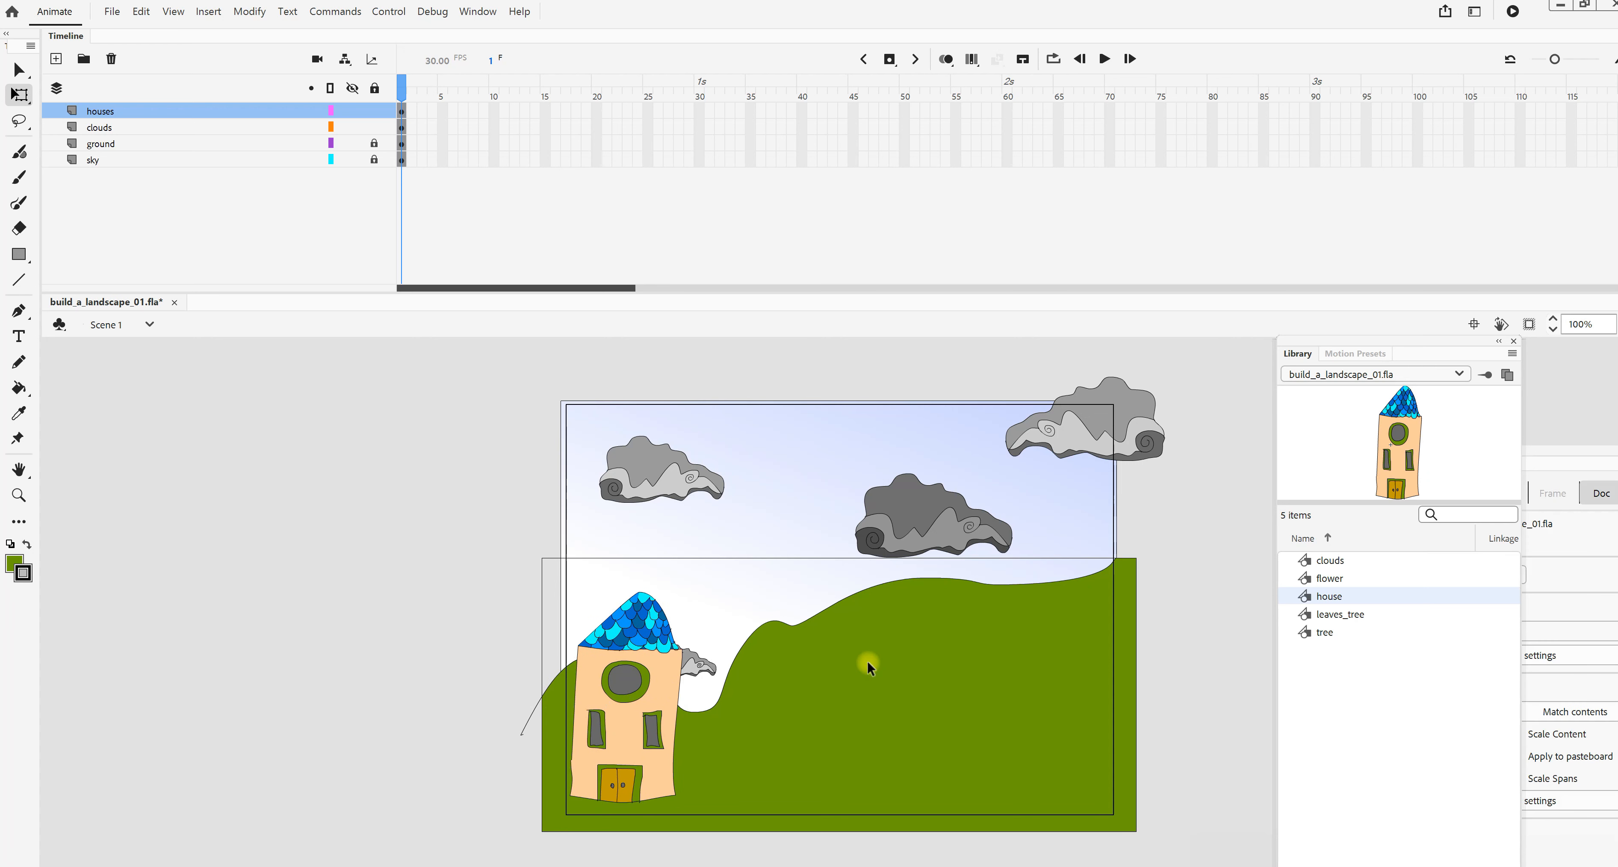
Place a second, full-size house overlapping the first one's right side and apply a 34% yellow-green Tint color effect.
drag(1168, 537, 788, 660)
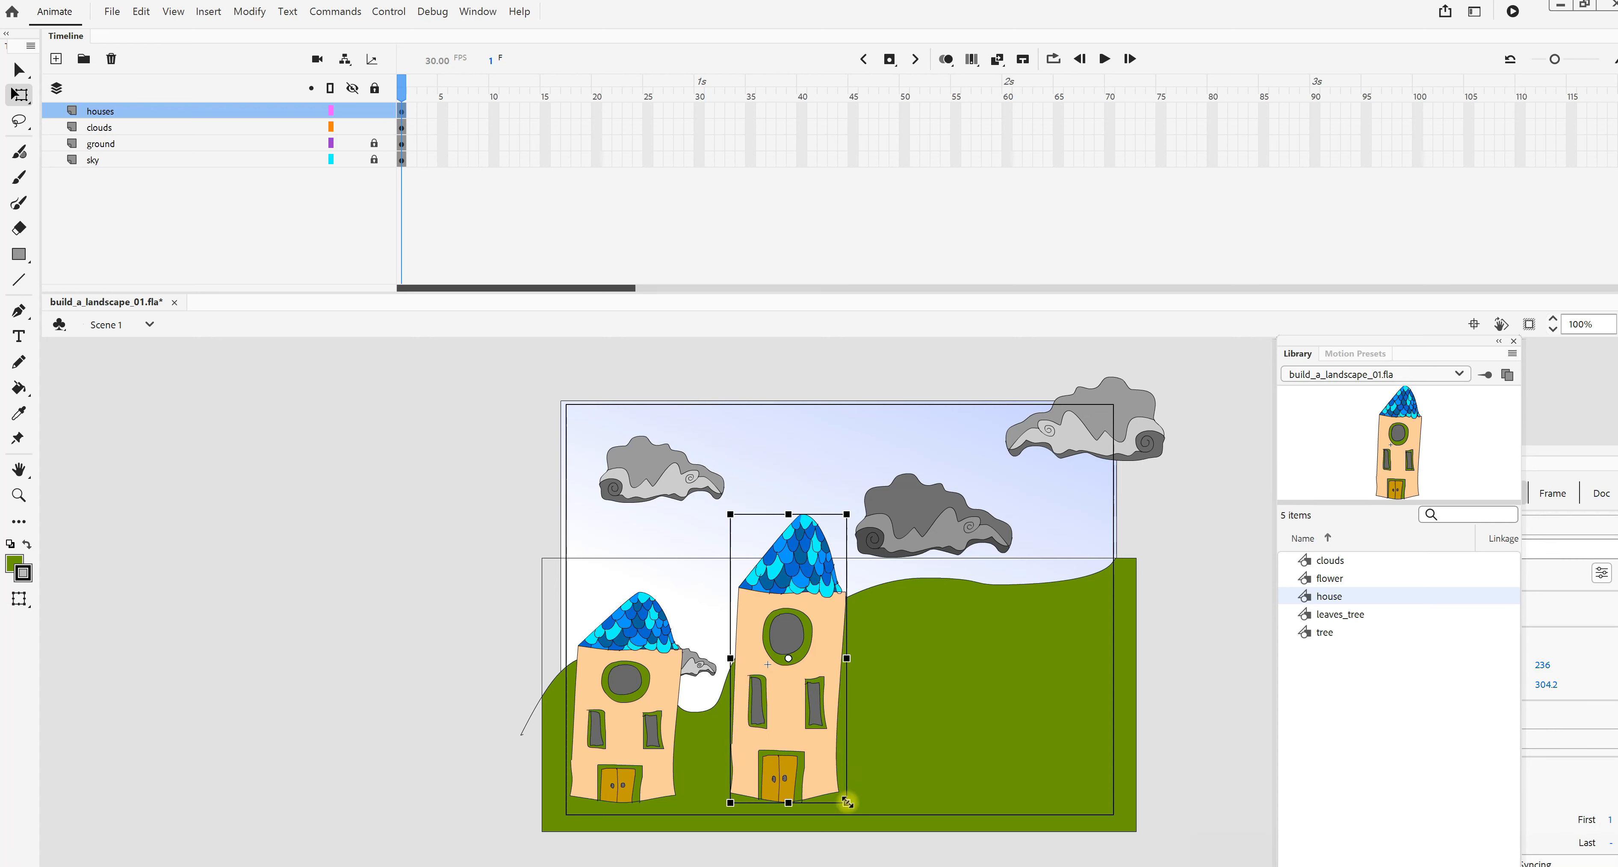
drag(833, 661, 757, 693)
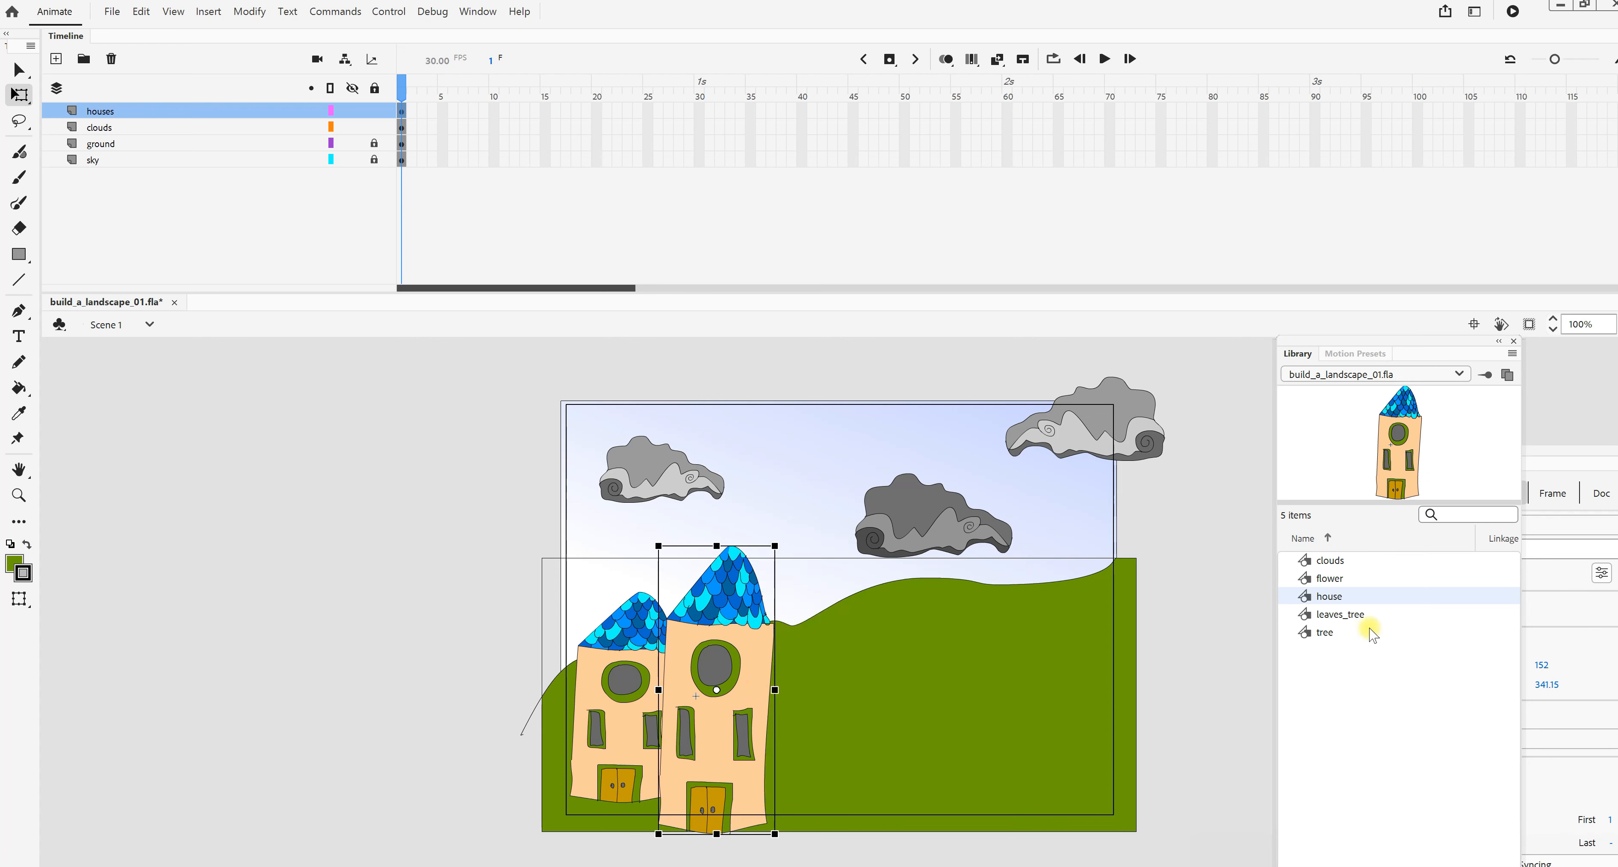
drag(1568, 451, 1347, 293)
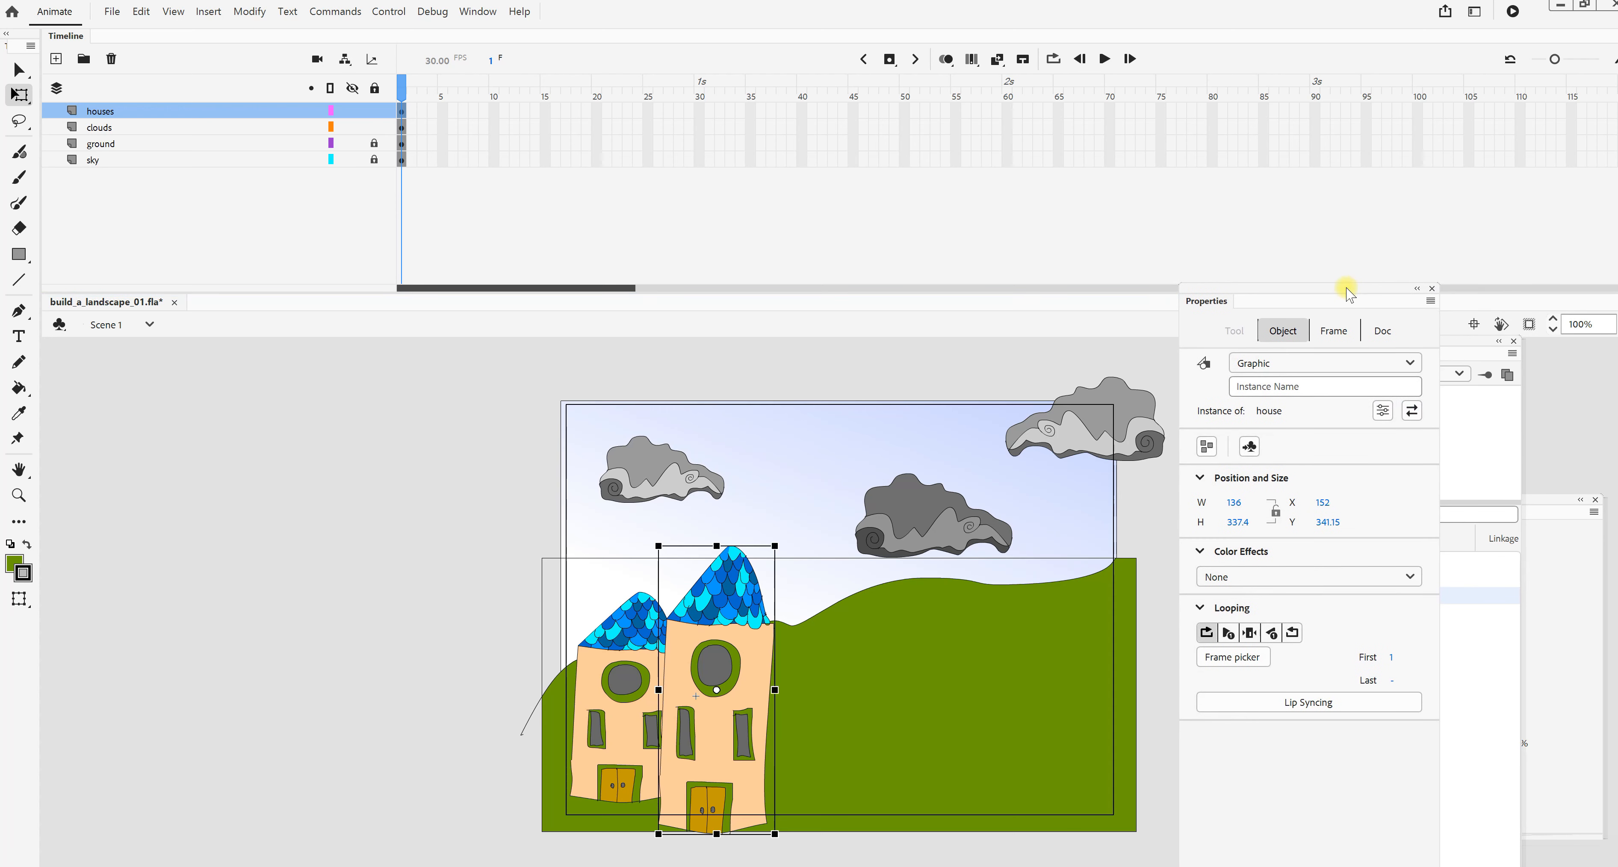
click(1351, 578)
click(1221, 642)
drag(1237, 625, 1277, 619)
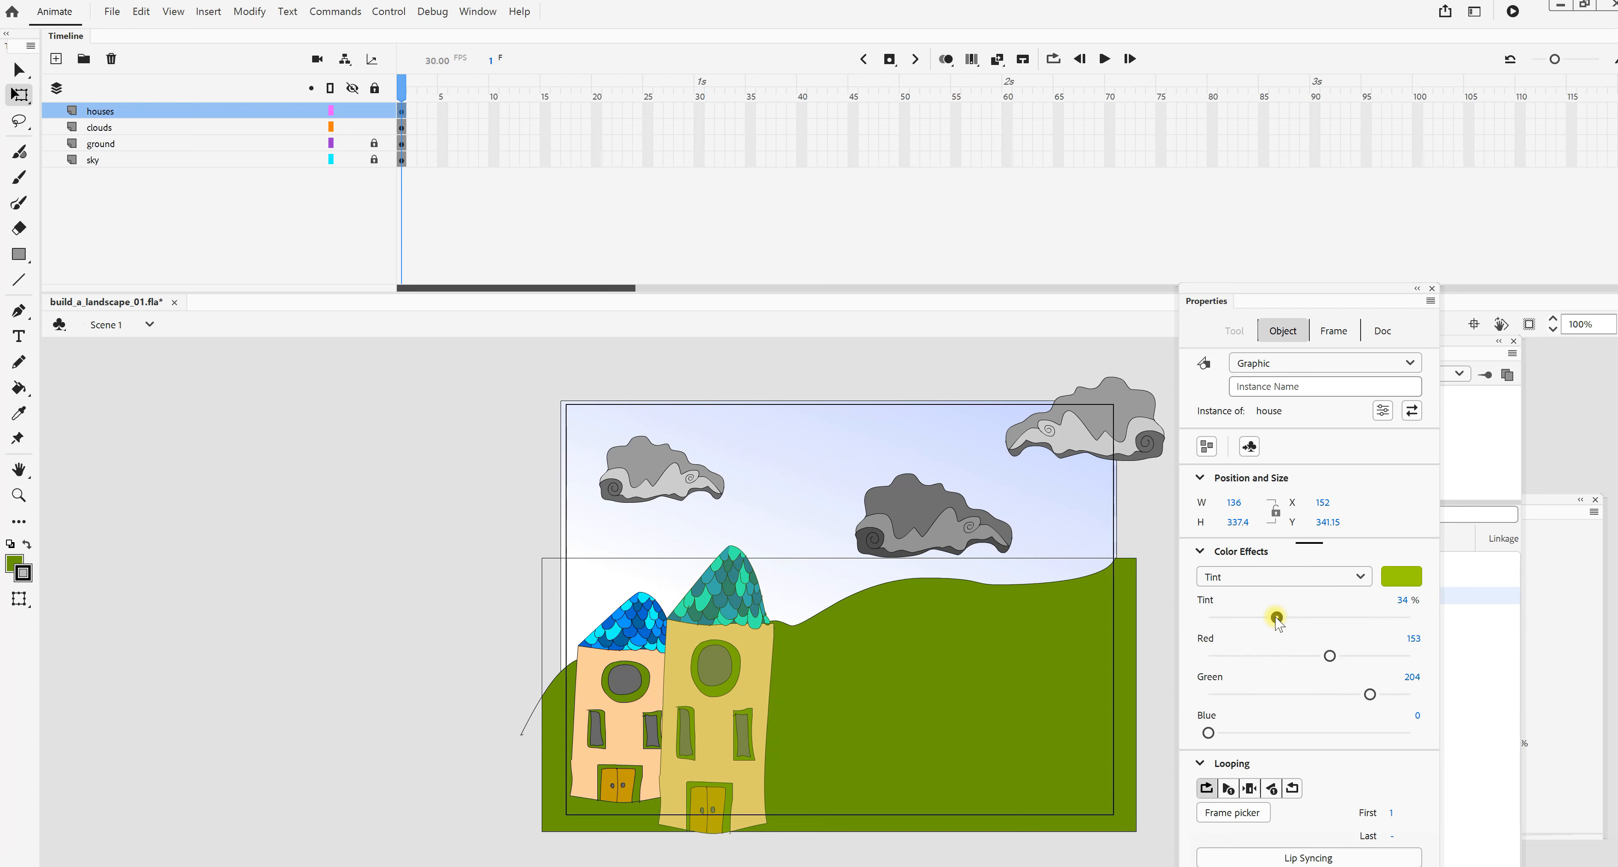
click(937, 676)
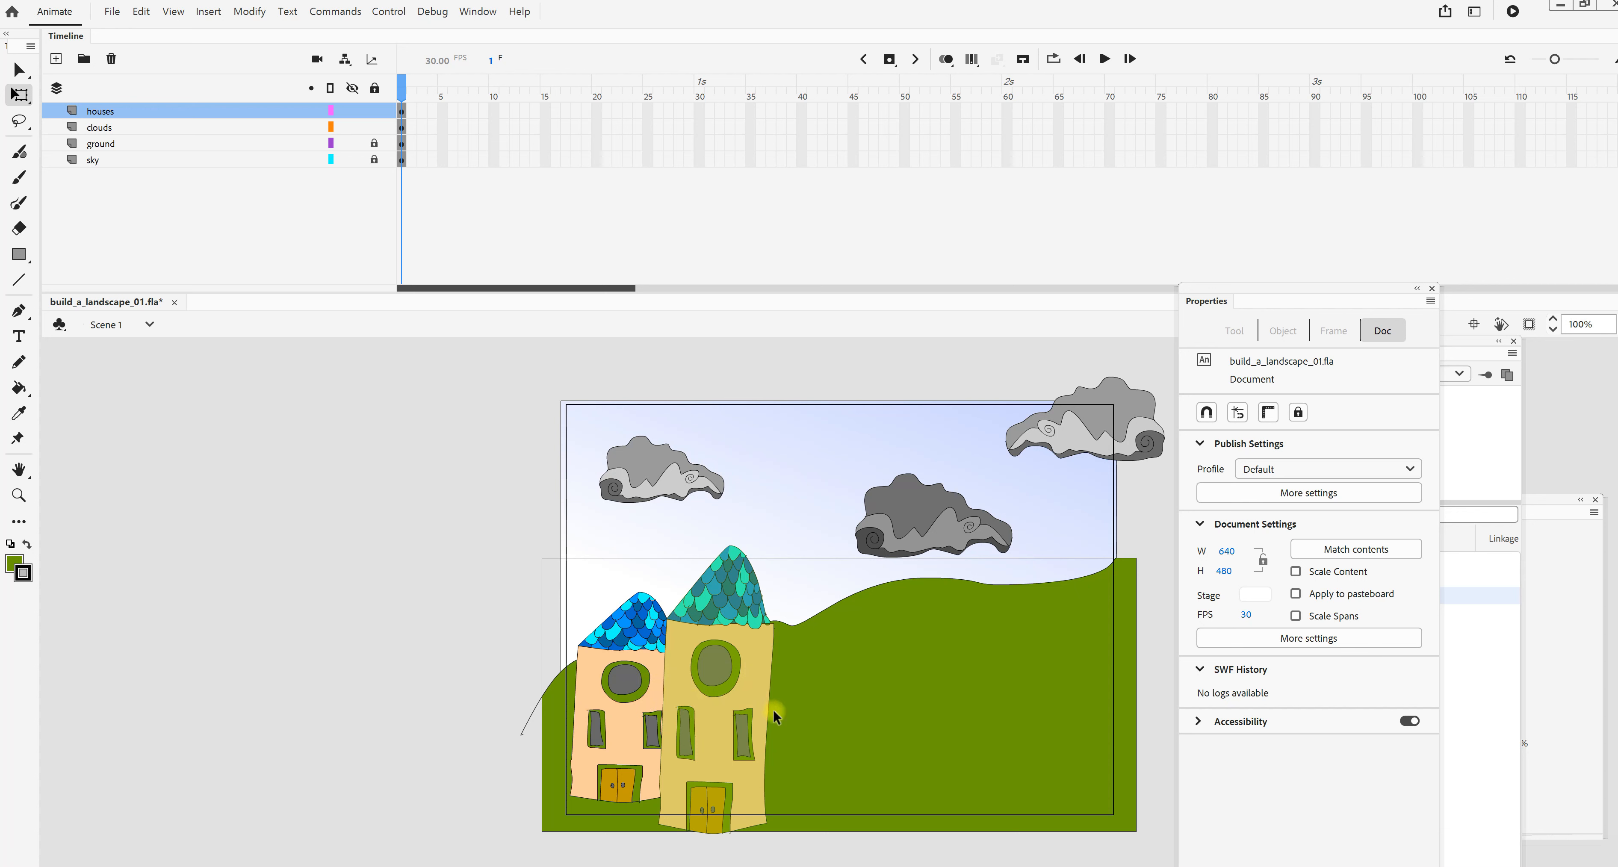
Add a third house on the crest of the hill and scale it down to about 52 by 129.
drag(1254, 291, 1480, 381)
drag(1386, 433, 930, 620)
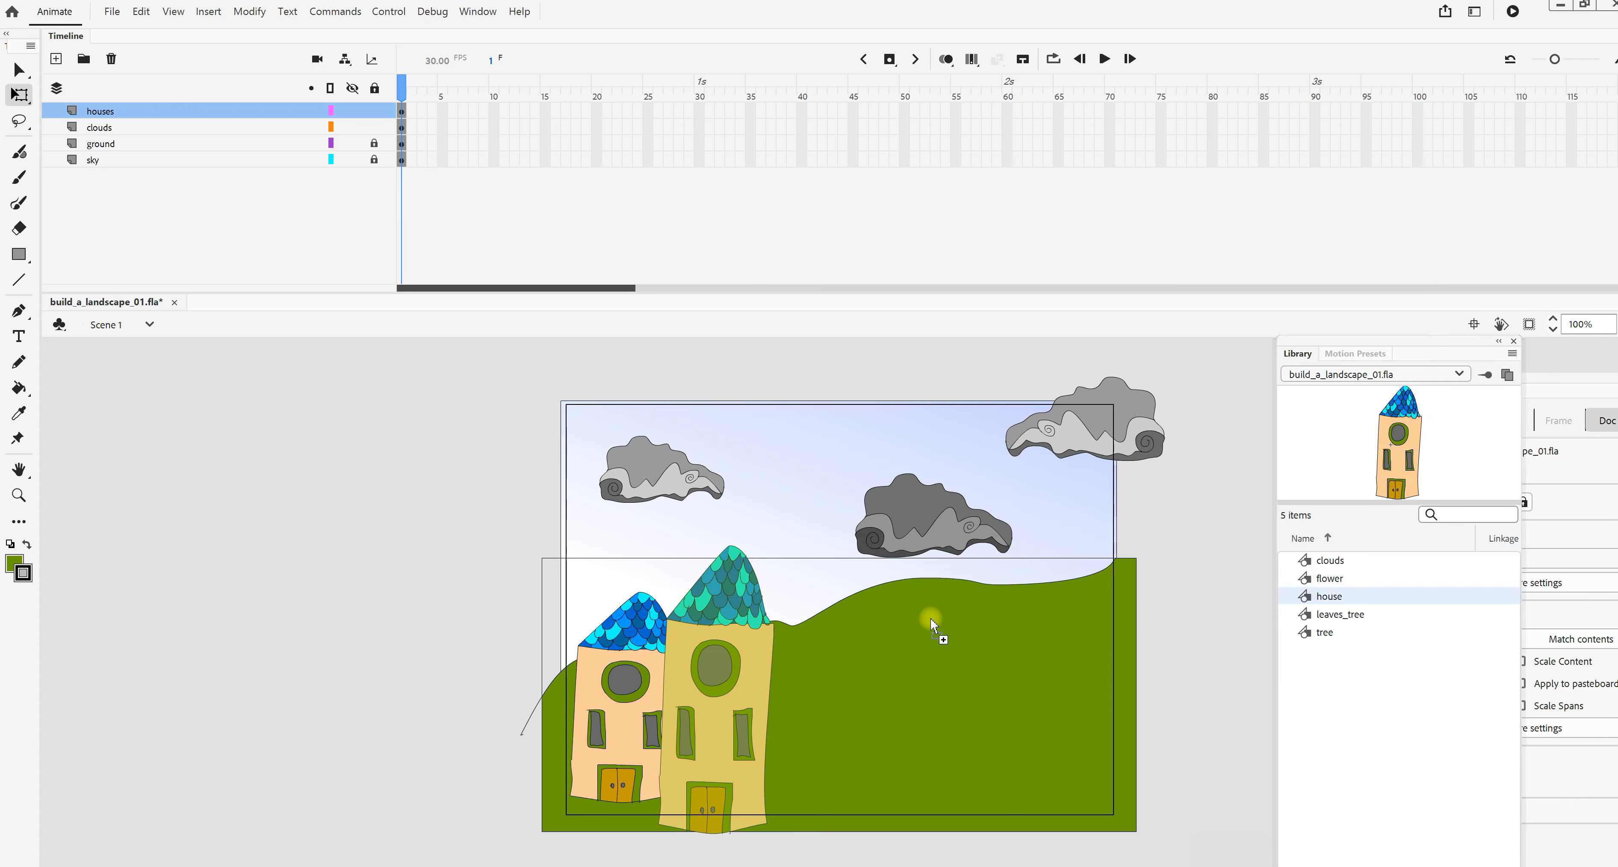
drag(986, 764, 952, 674)
drag(947, 616, 964, 573)
Apply a 32% Tint color effect to the hilltop house with red 0, green 204 and blue 206.
drag(1420, 340, 1322, 364)
drag(1520, 376, 1390, 301)
click(1383, 583)
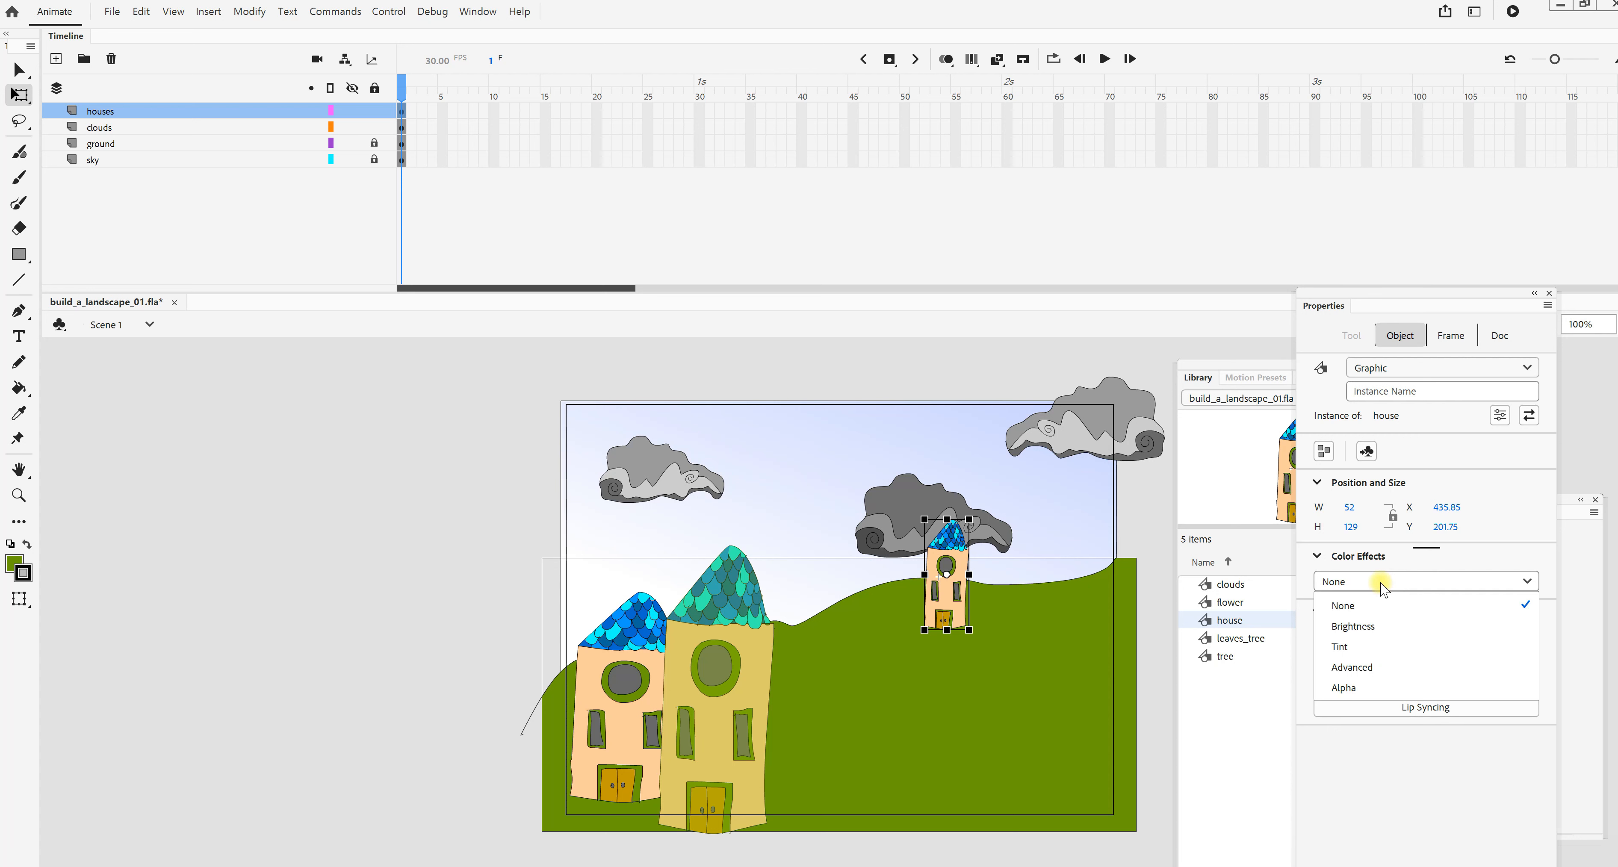
click(1371, 647)
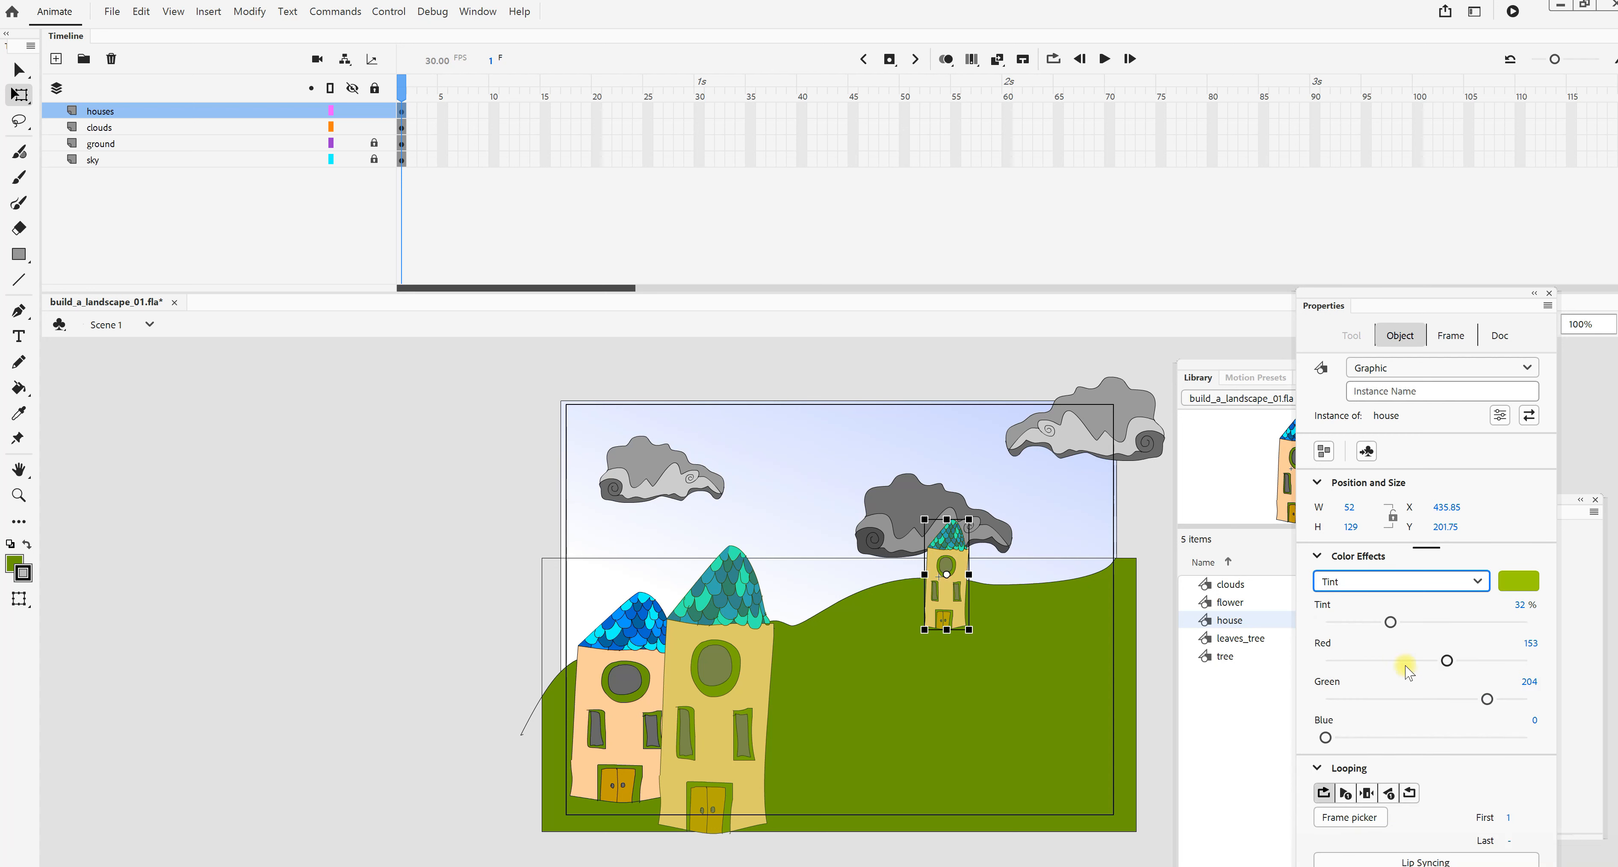
drag(1446, 661, 1324, 661)
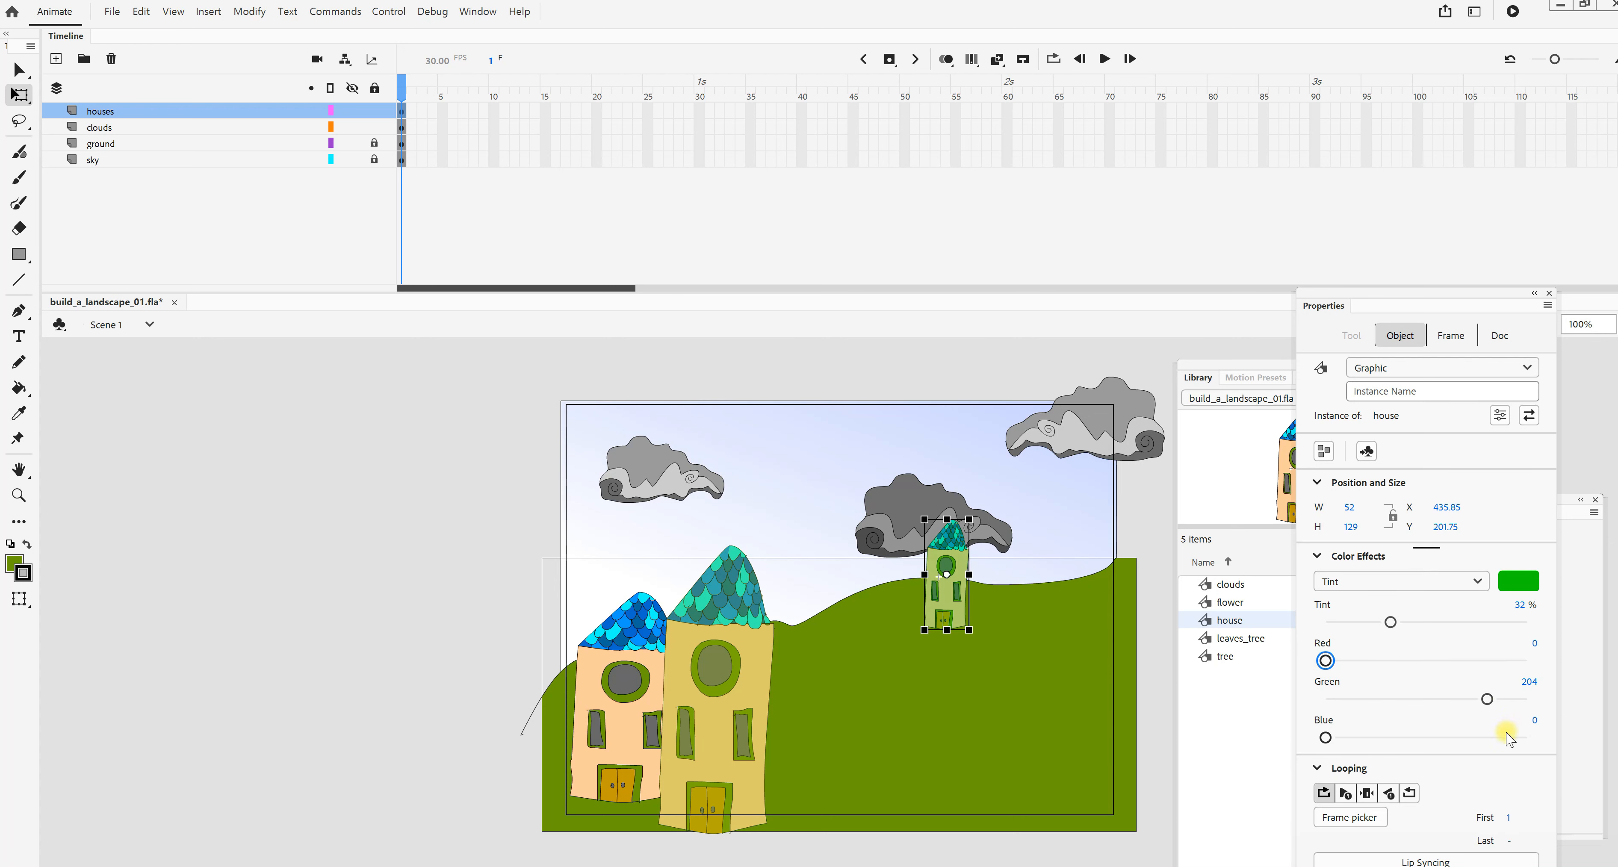
drag(1325, 737, 1480, 737)
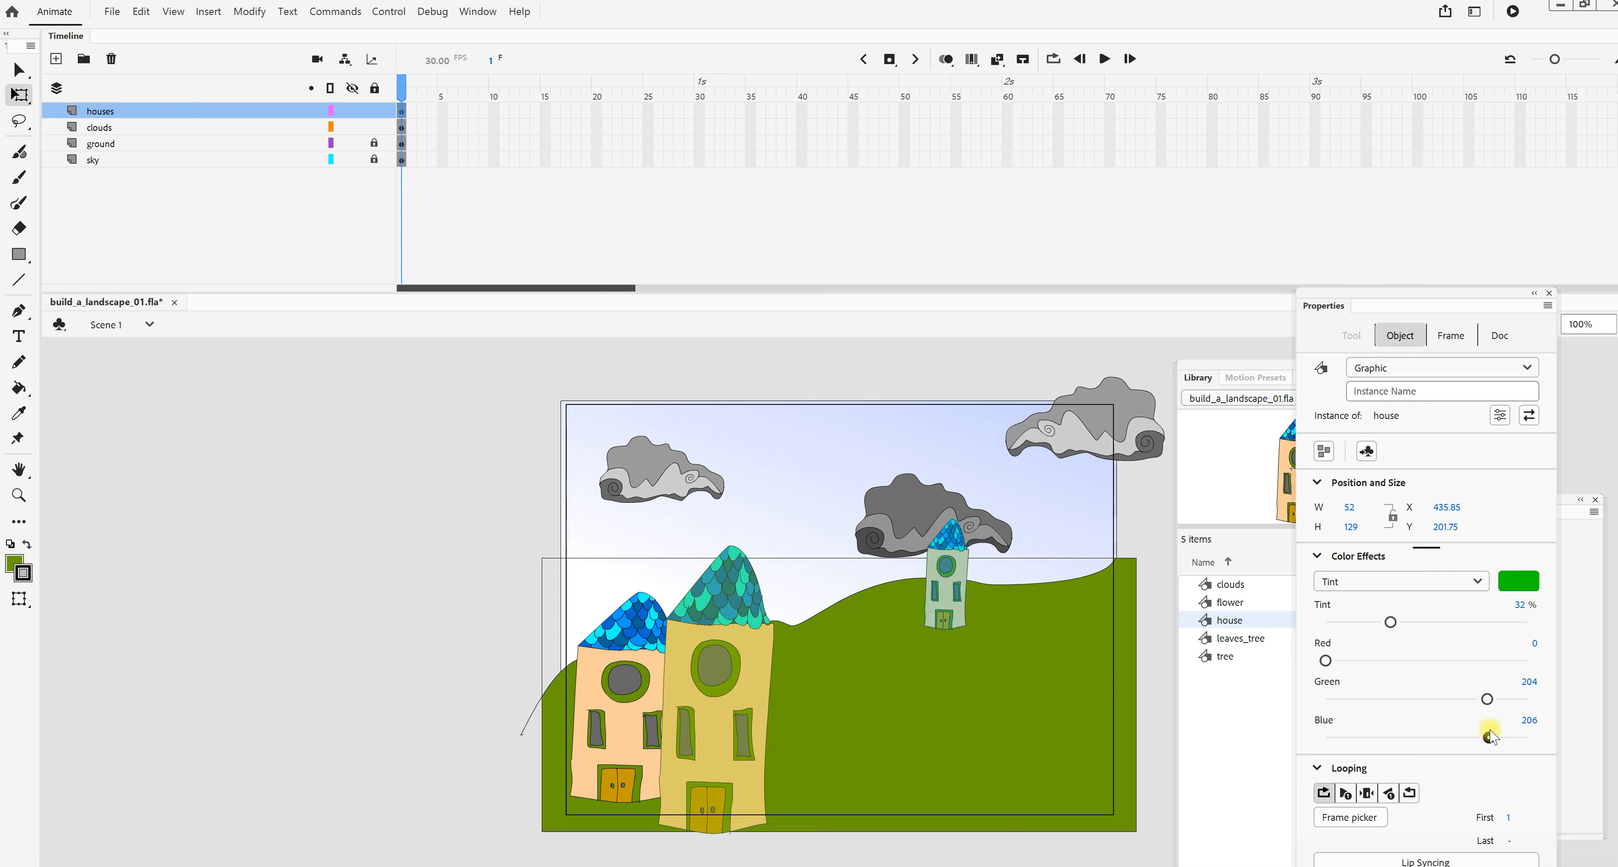
drag(1491, 735, 1489, 736)
Add a fourth house, scale it down smaller than the hilltop house and place it overlapping that house's right side.
click(1228, 365)
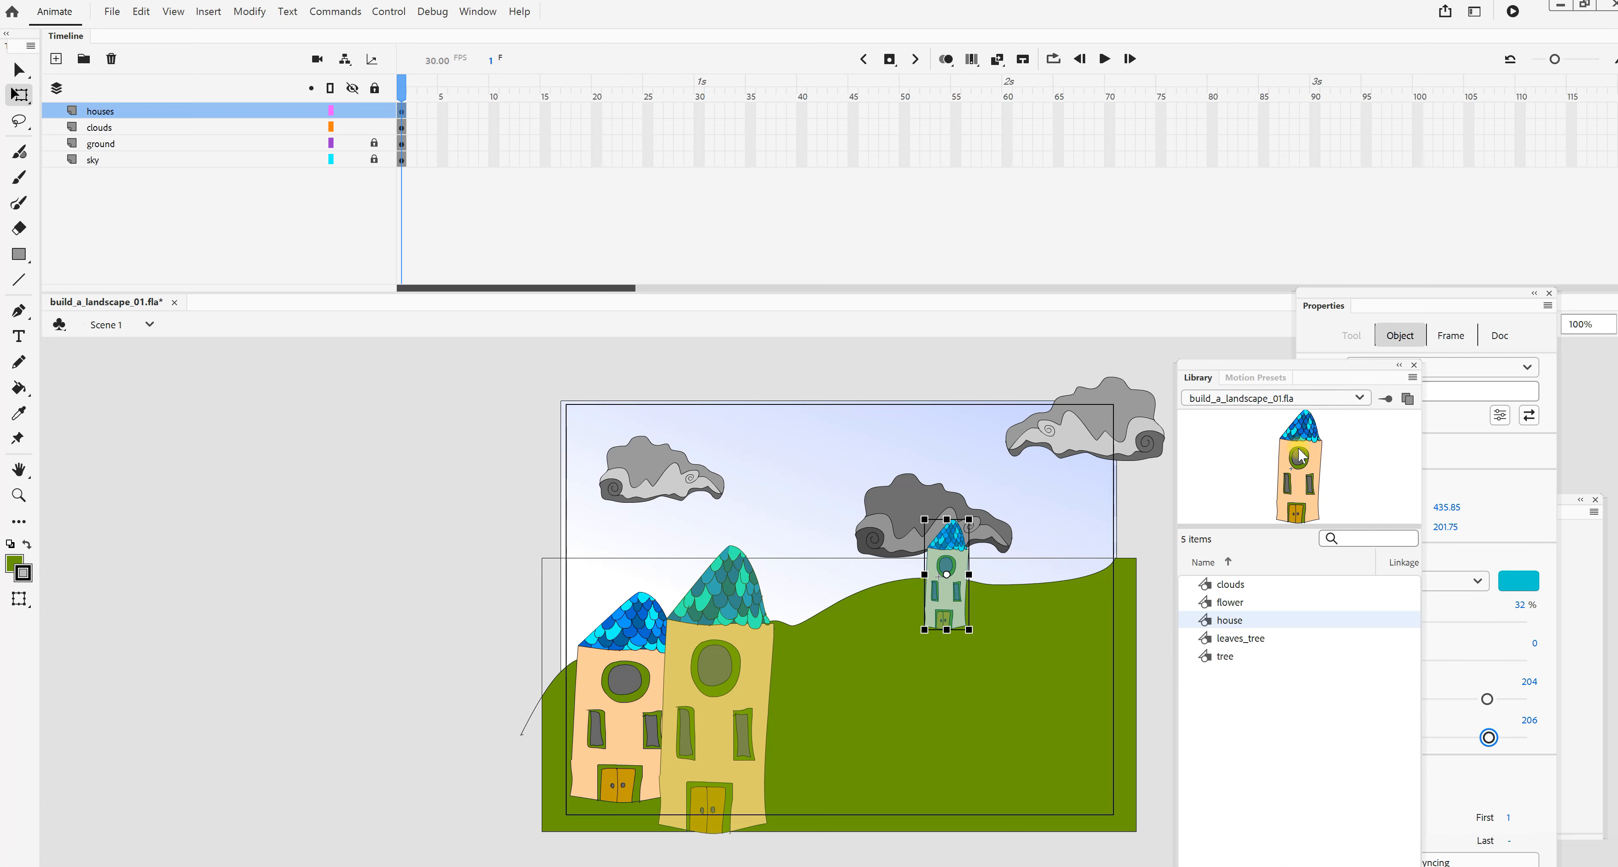
drag(1301, 480, 1040, 662)
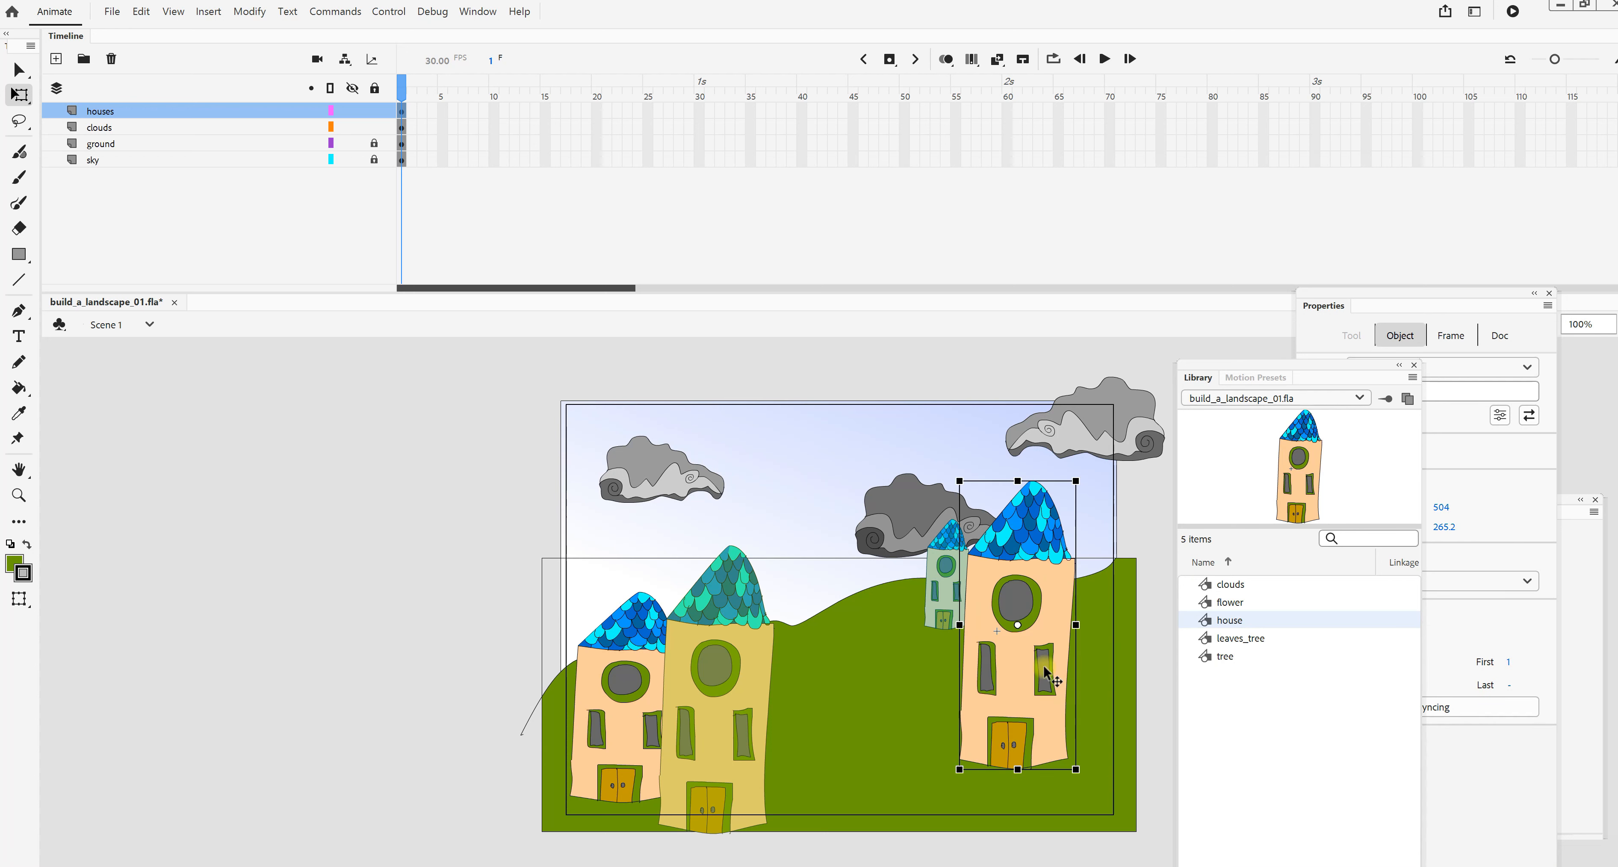
drag(1074, 766, 1037, 672)
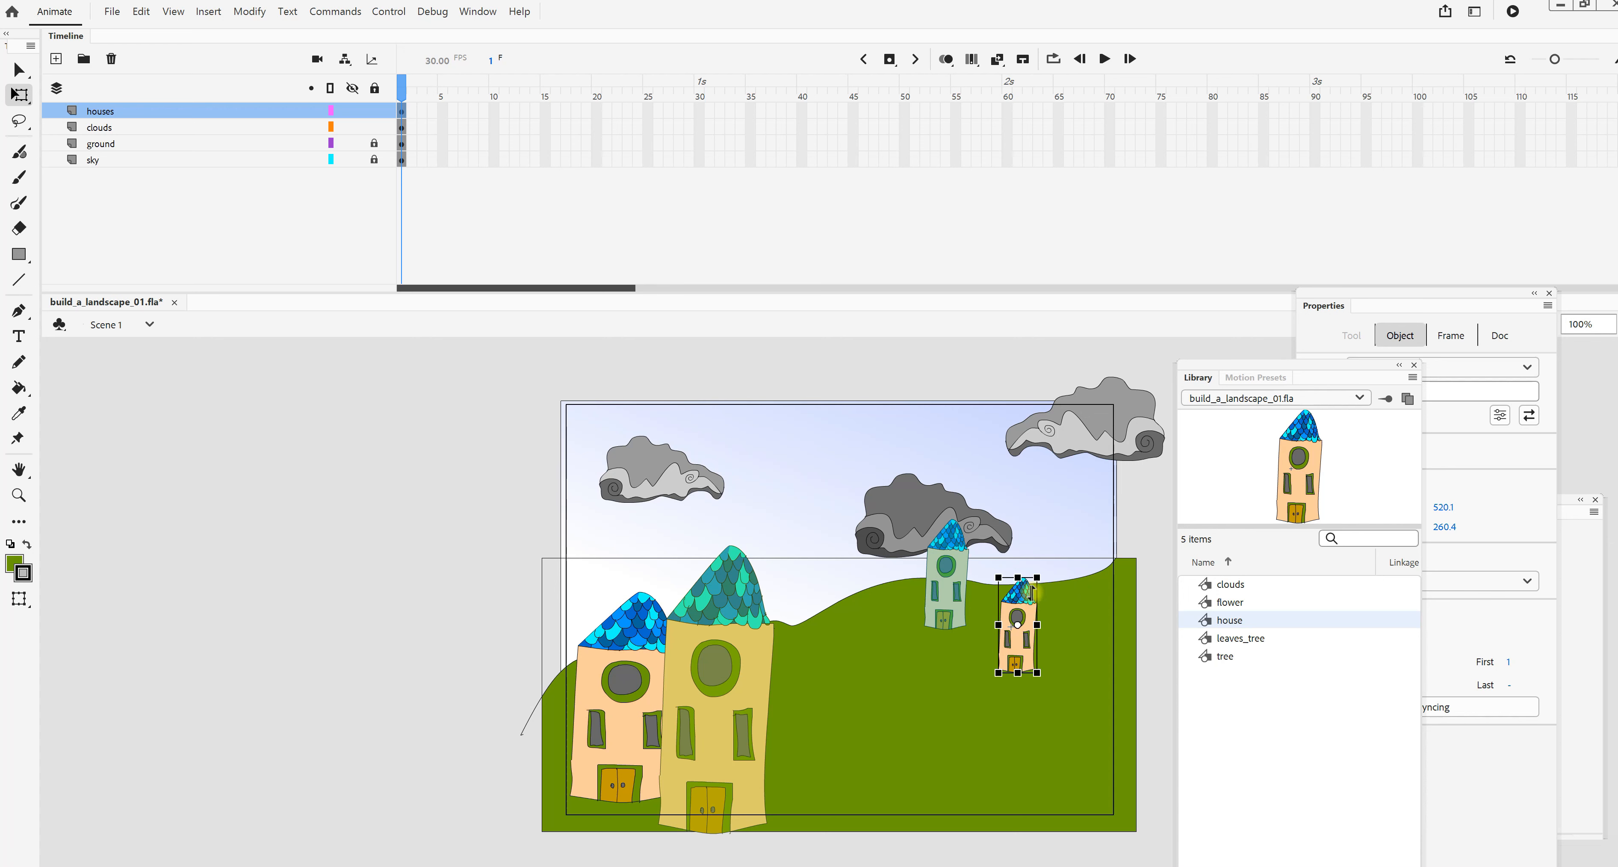
drag(1031, 594, 981, 554)
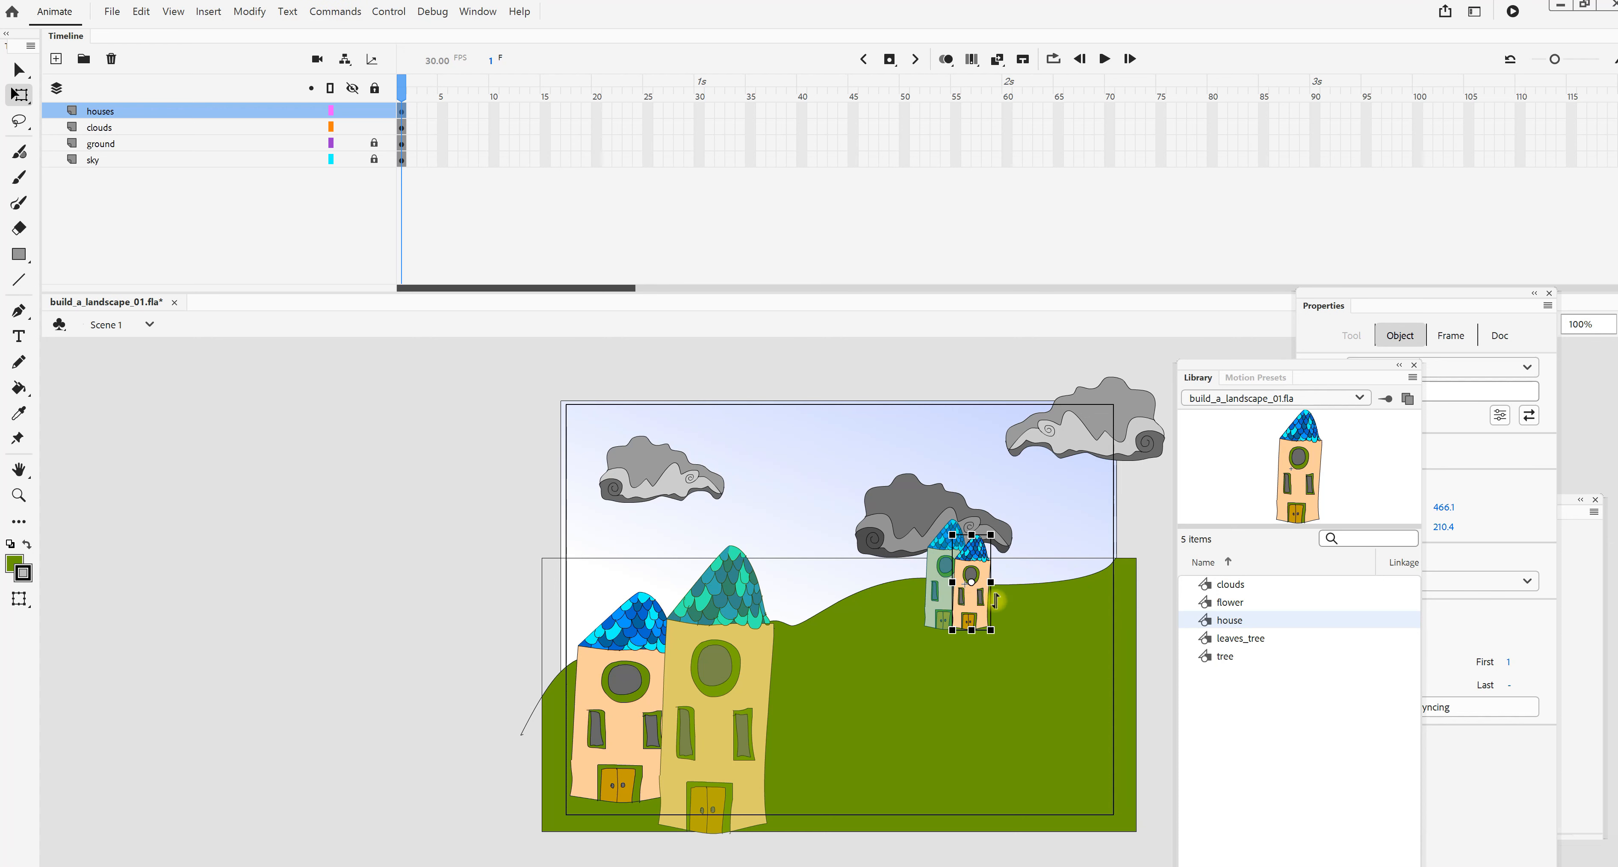
Send the smallest hilltop house one level backward and move it slightly up behind the tinted house.
click(249, 11)
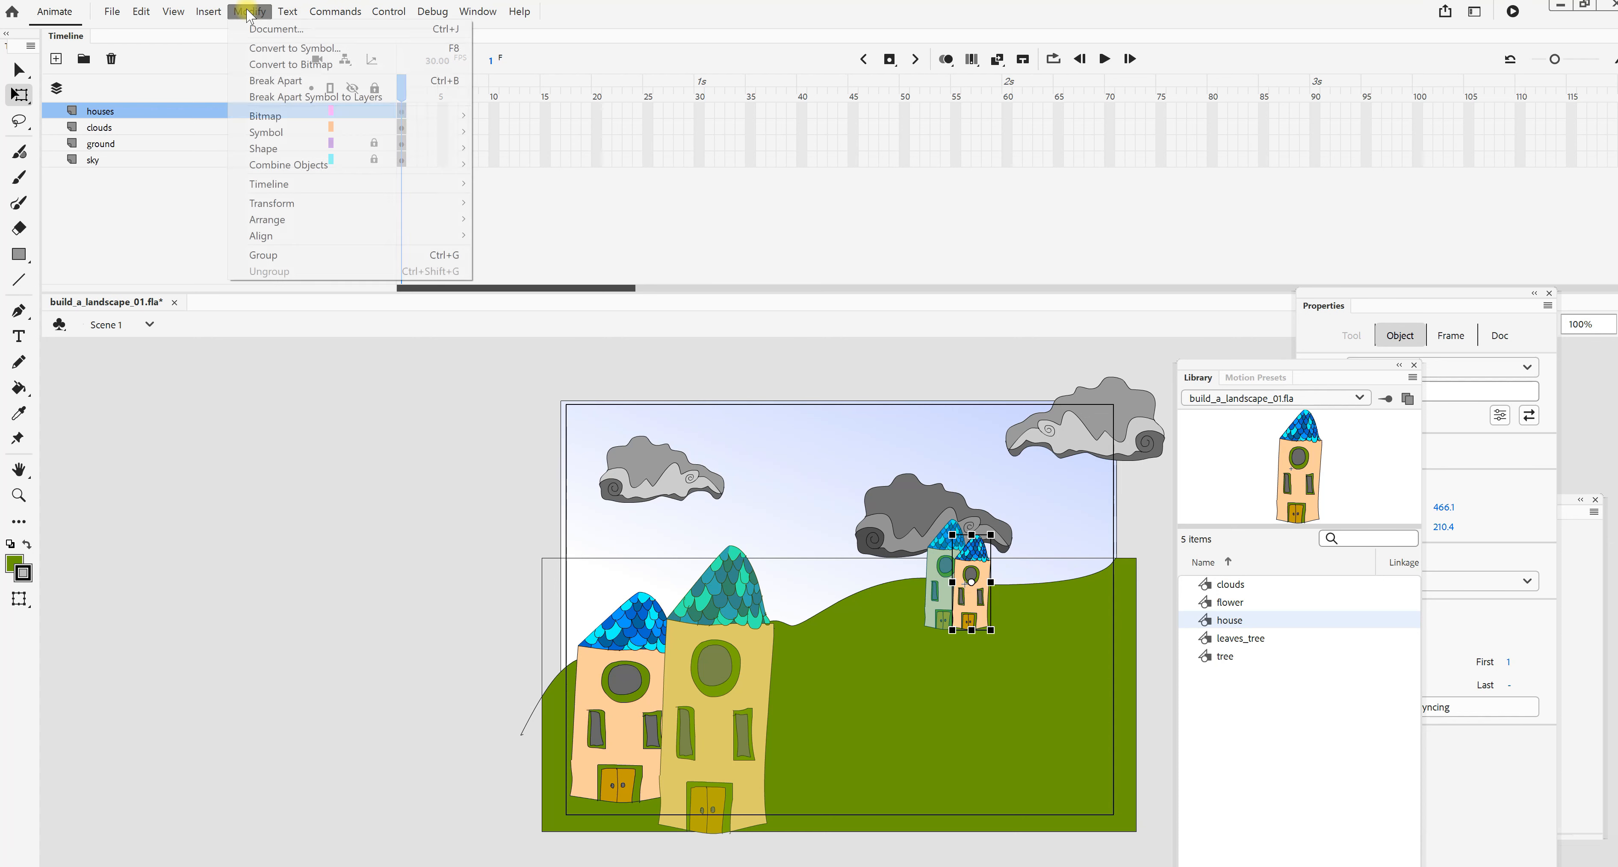
mouse_move(289, 219)
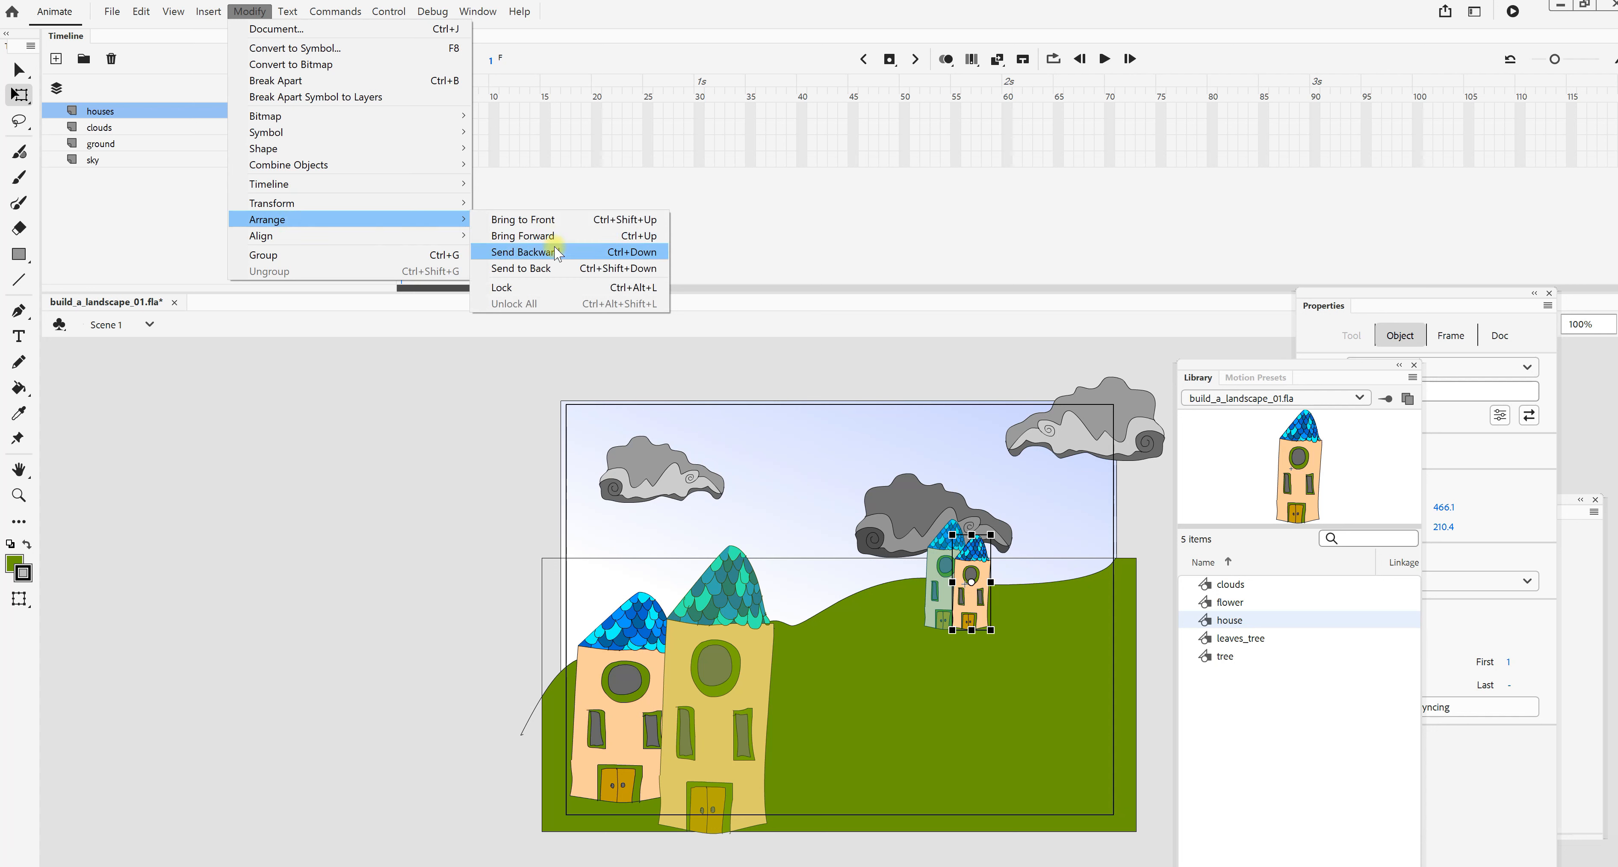
click(541, 252)
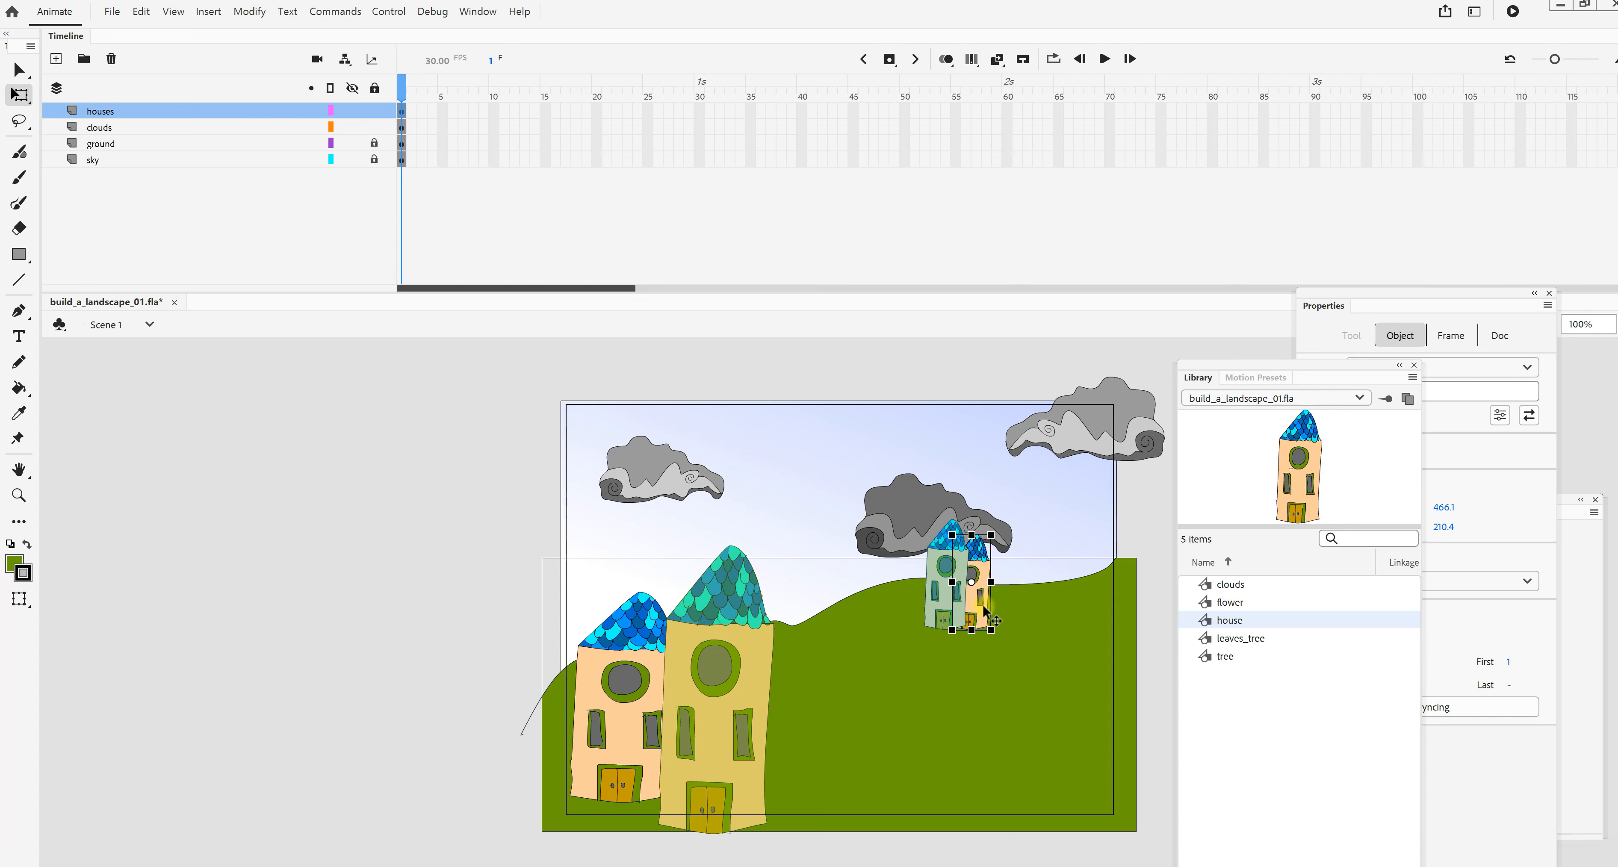
drag(984, 606, 989, 587)
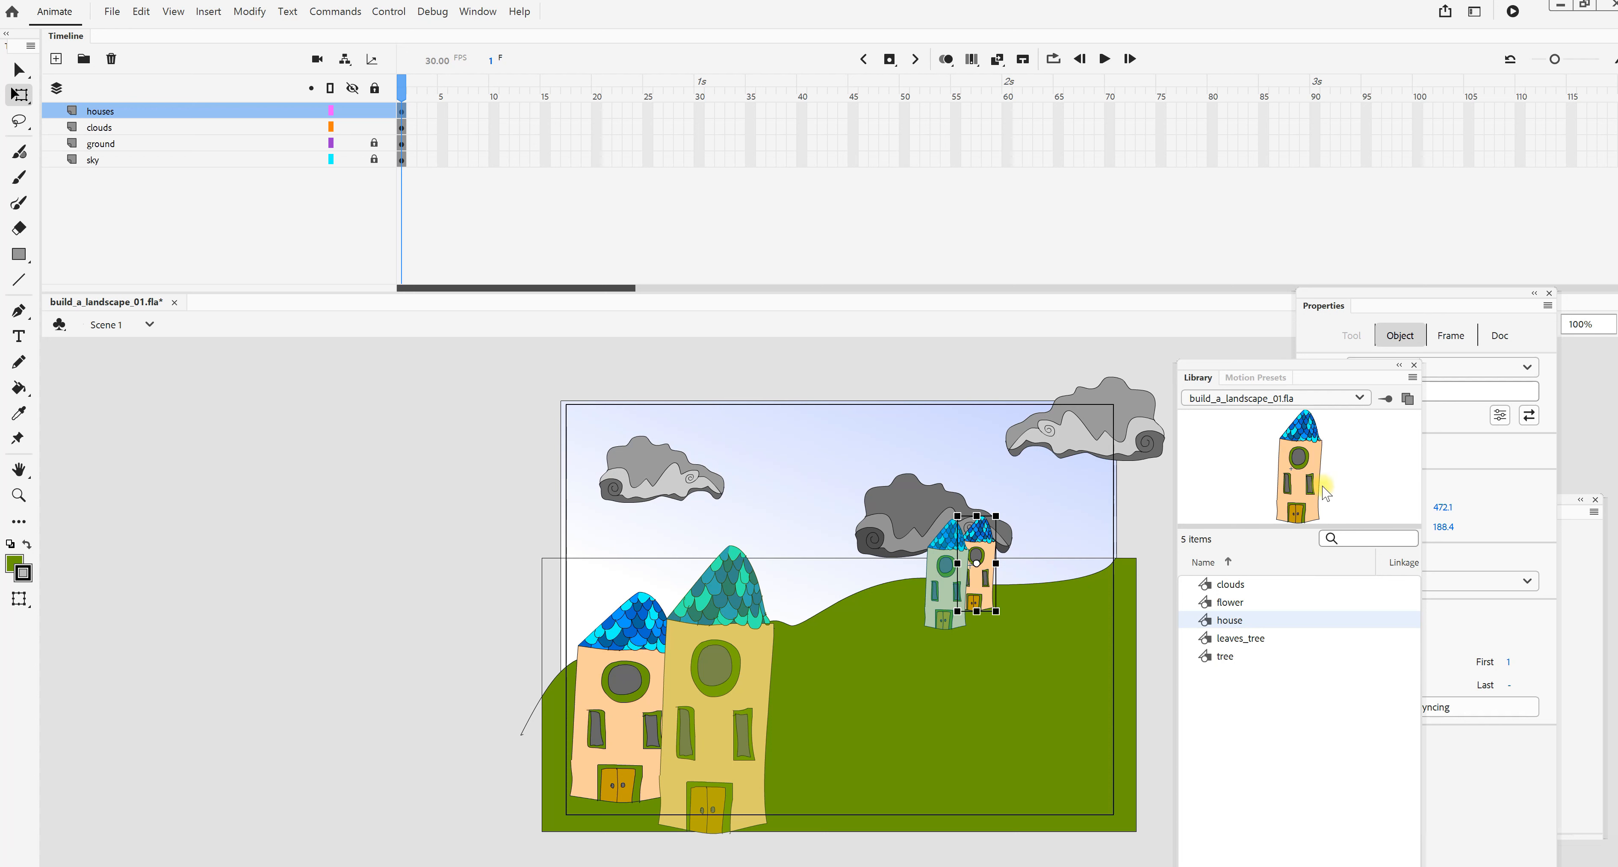
Add a fifth house, scale it down to the size of the smallest hilltop house and place it beside that house's right side.
drag(1313, 471, 1077, 680)
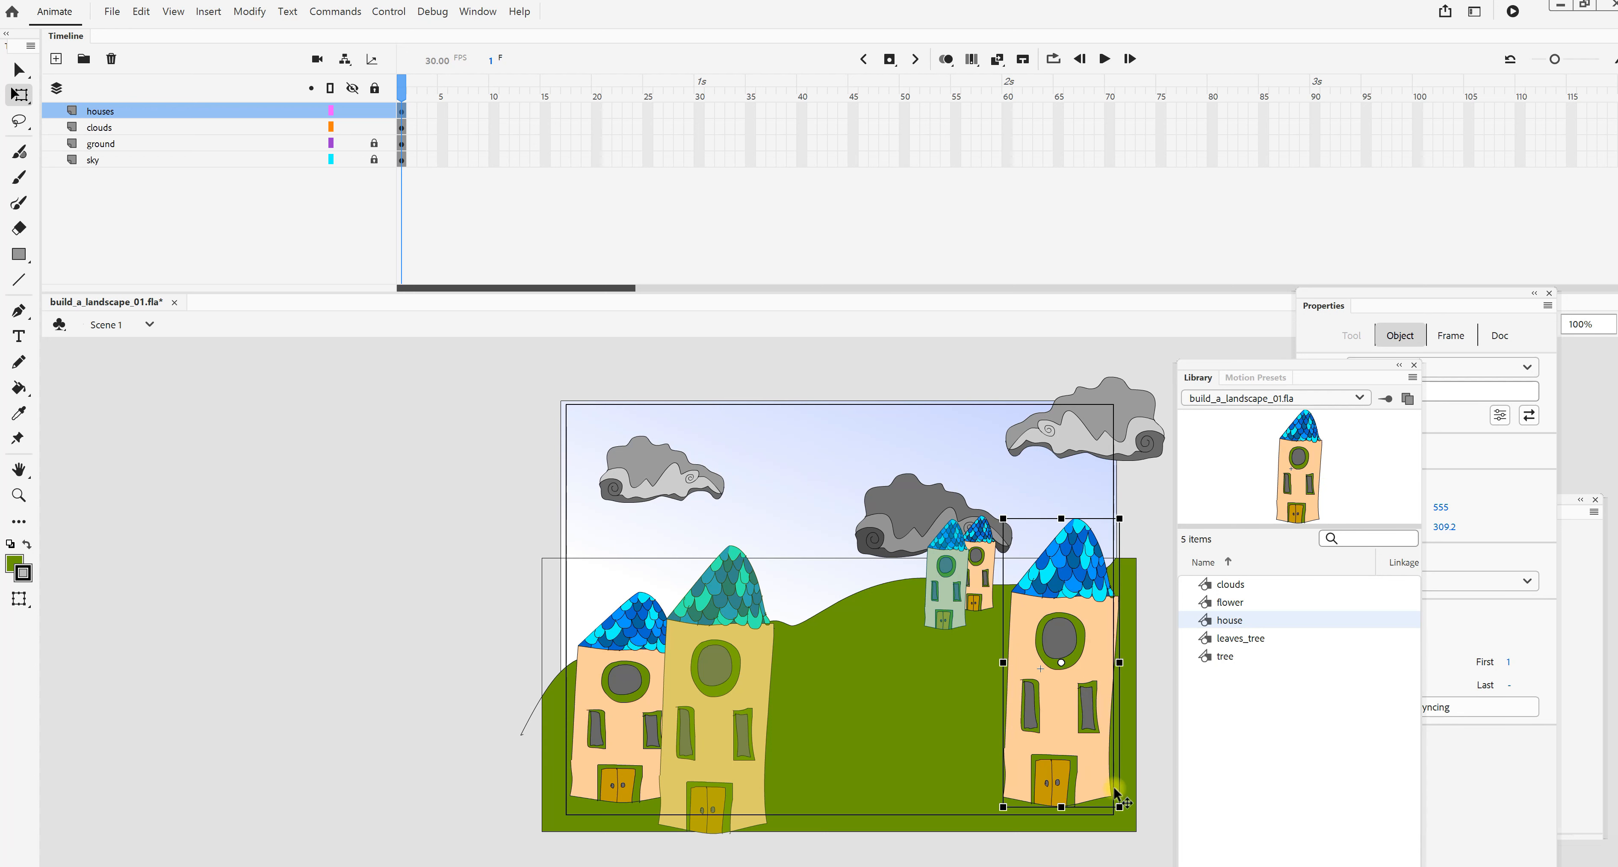
drag(1118, 810, 1077, 714)
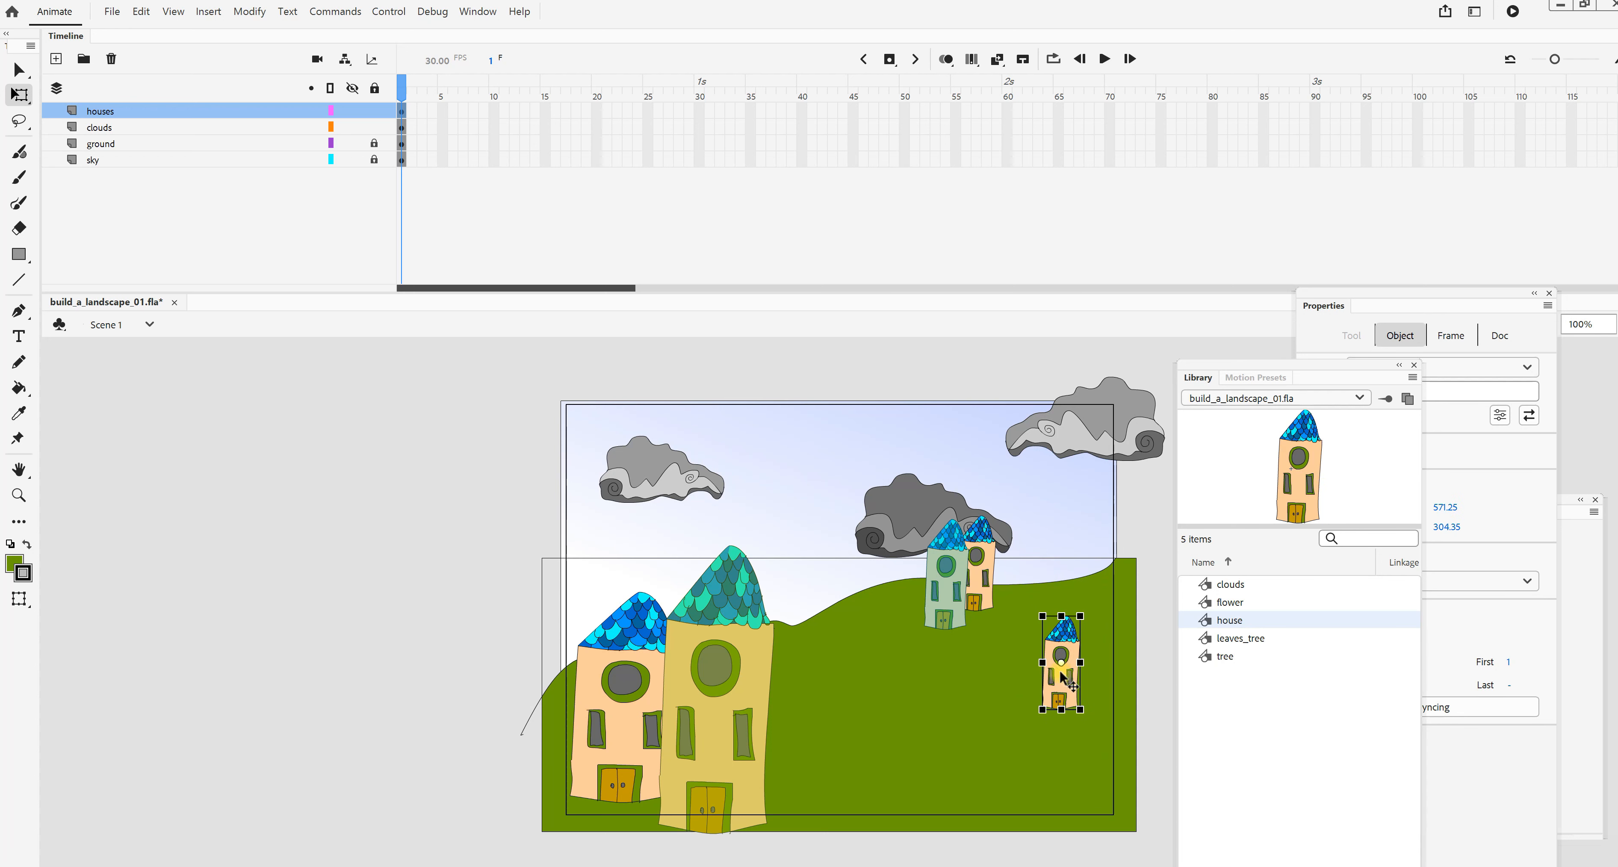
drag(1075, 646, 1020, 548)
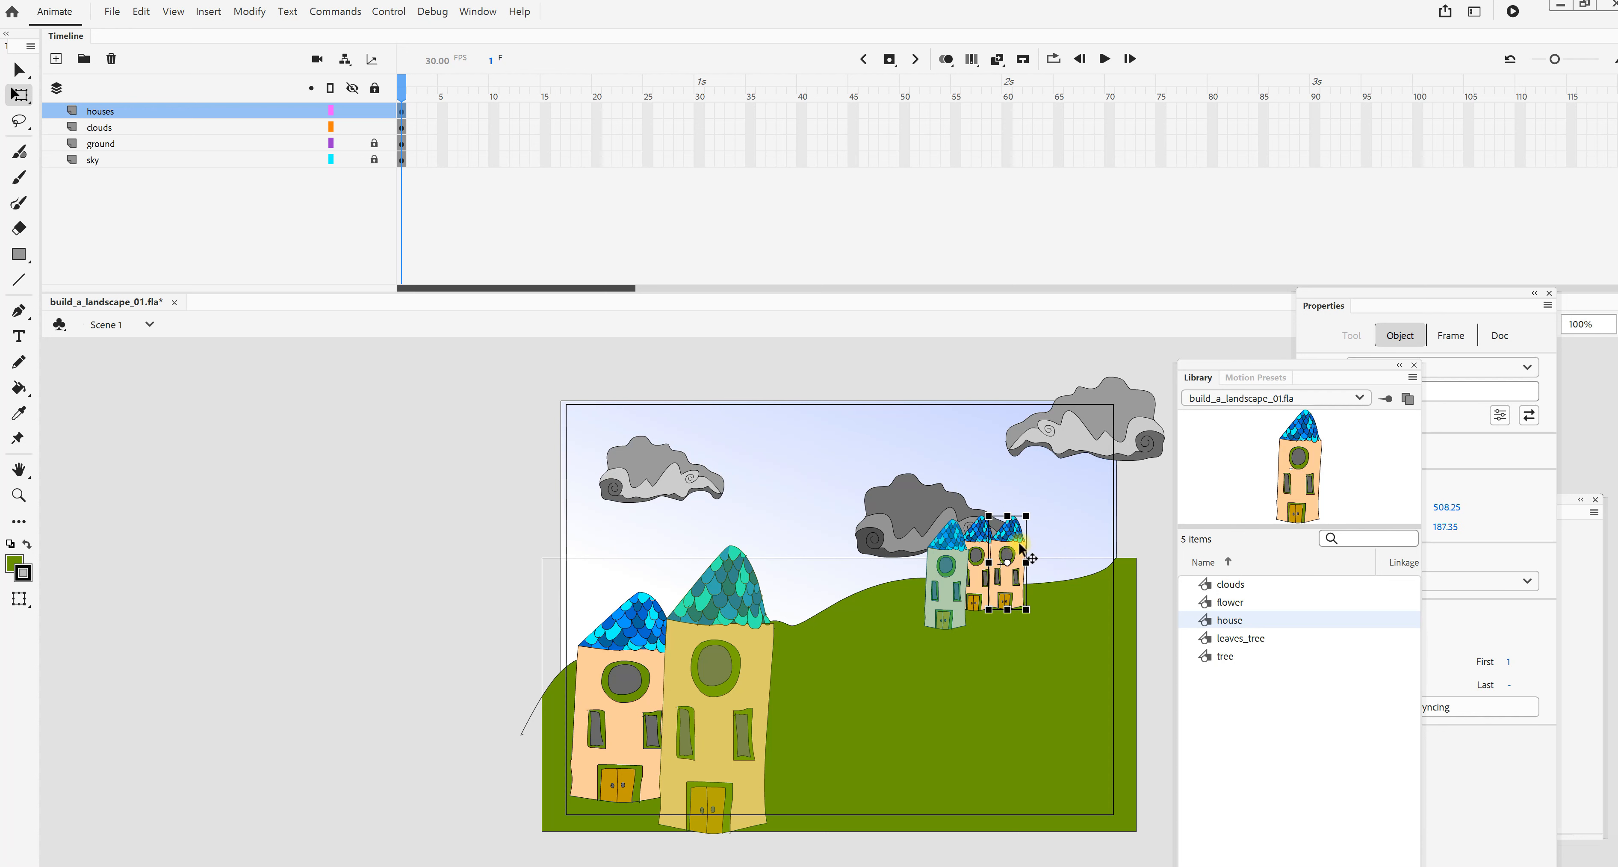
Send the newest small hilltop house to the back and move it slightly up behind its neighbour.
click(260, 12)
mouse_move(314, 219)
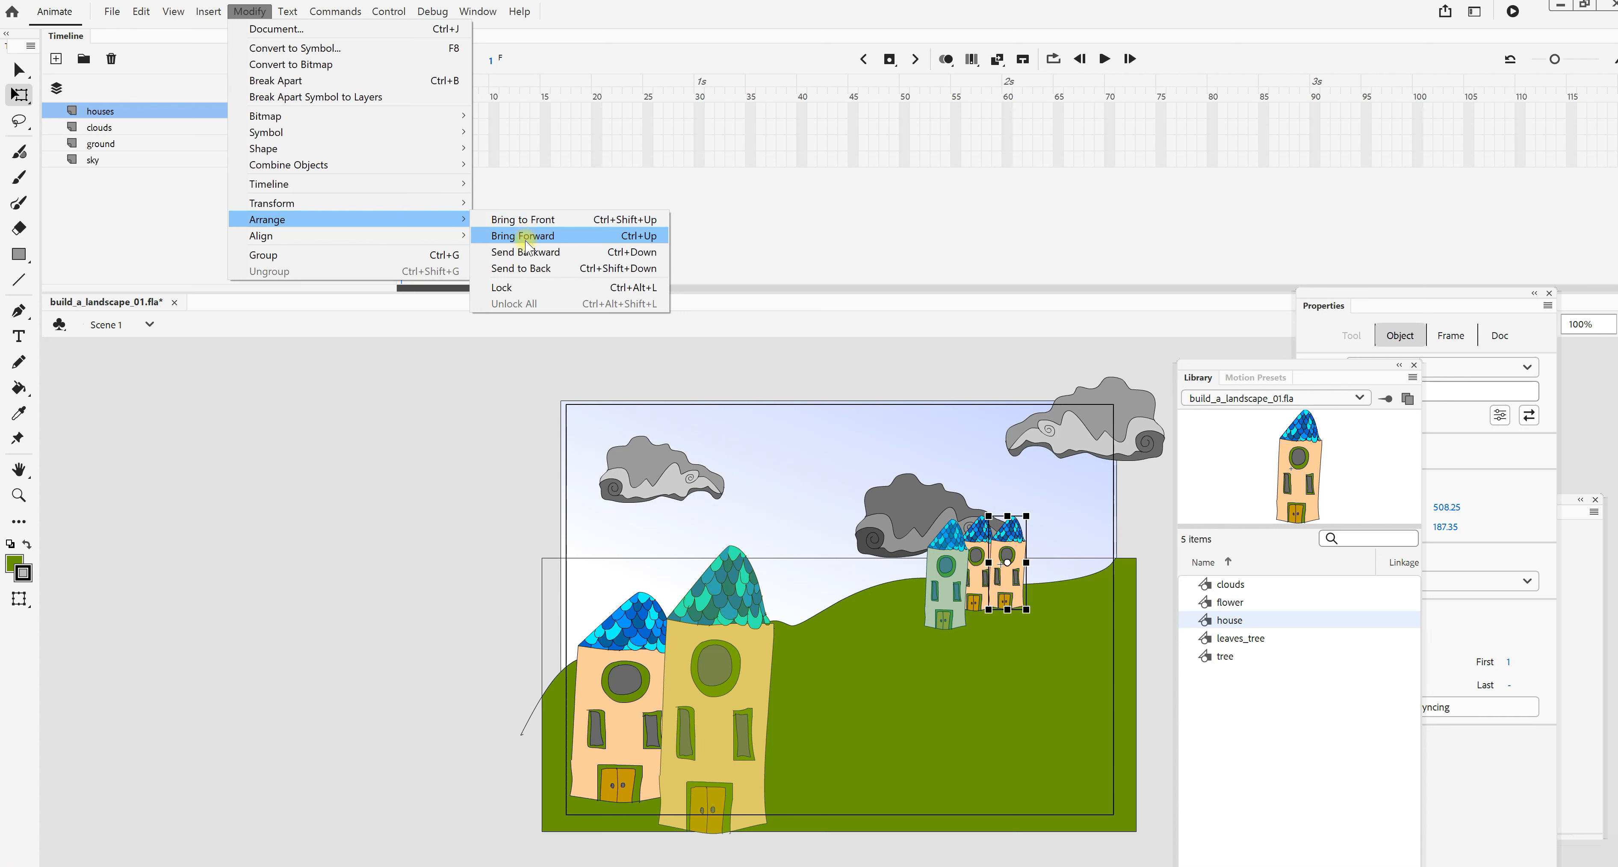
click(531, 268)
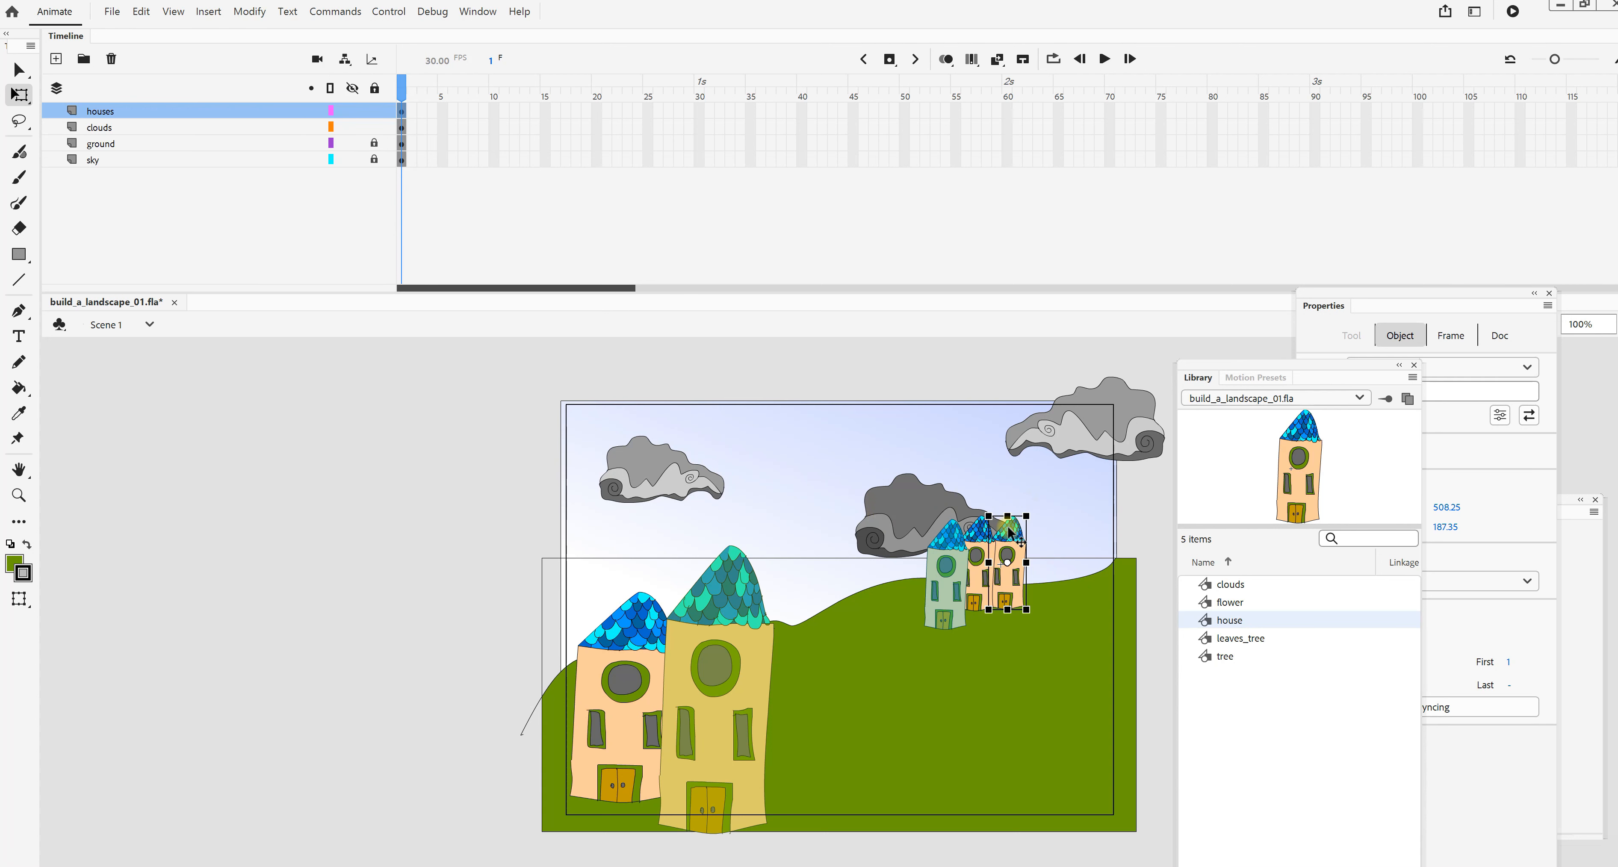
click(1058, 607)
drag(1005, 536, 1007, 524)
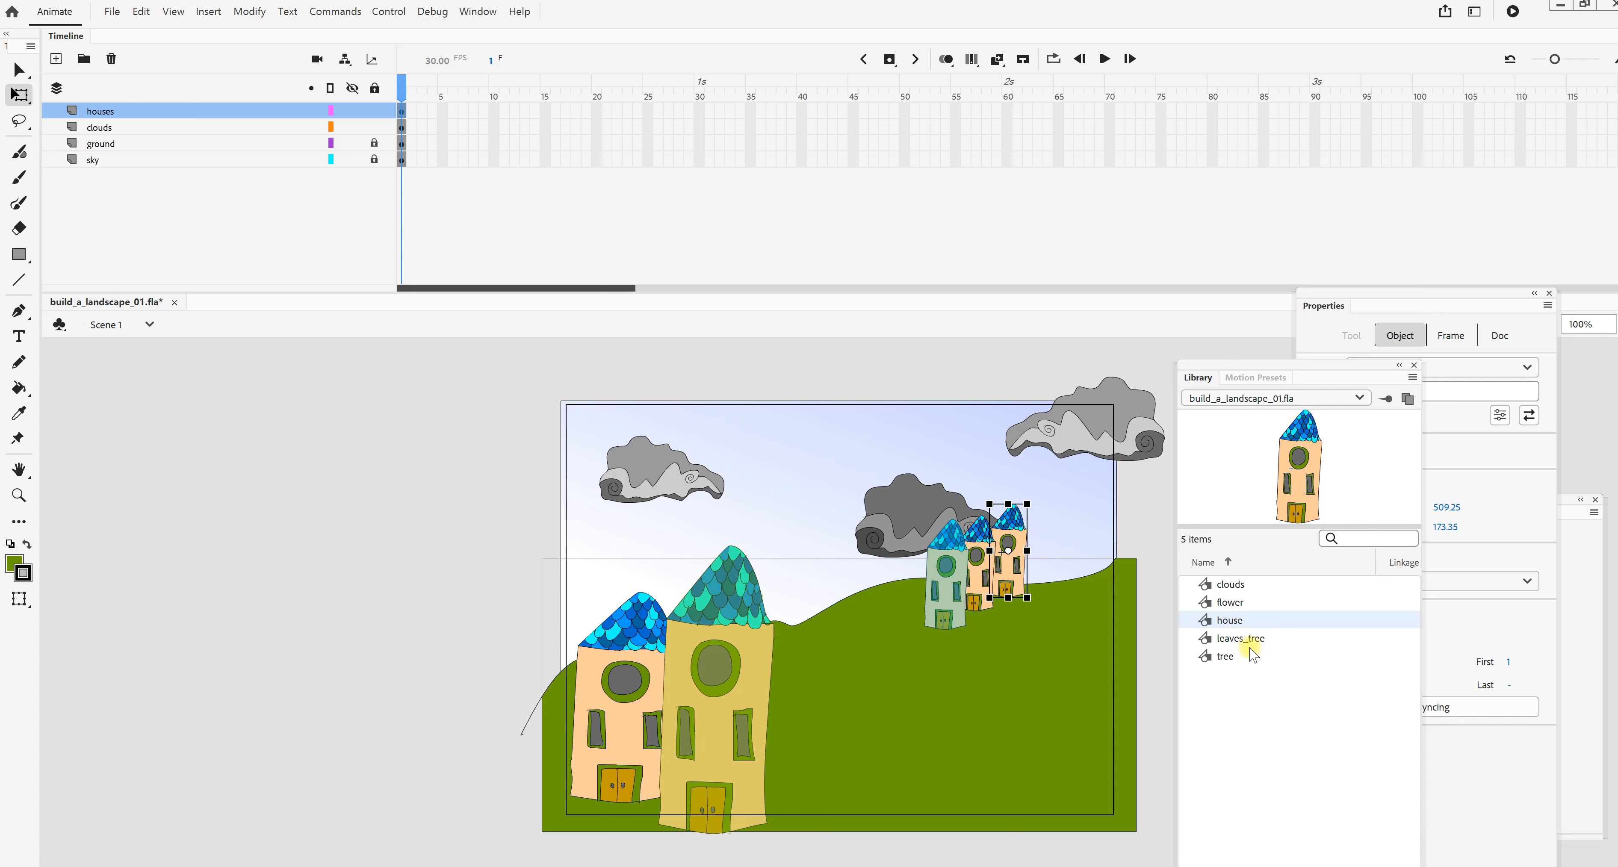
Create a new layer above the houses layer and name it tree.
click(1221, 660)
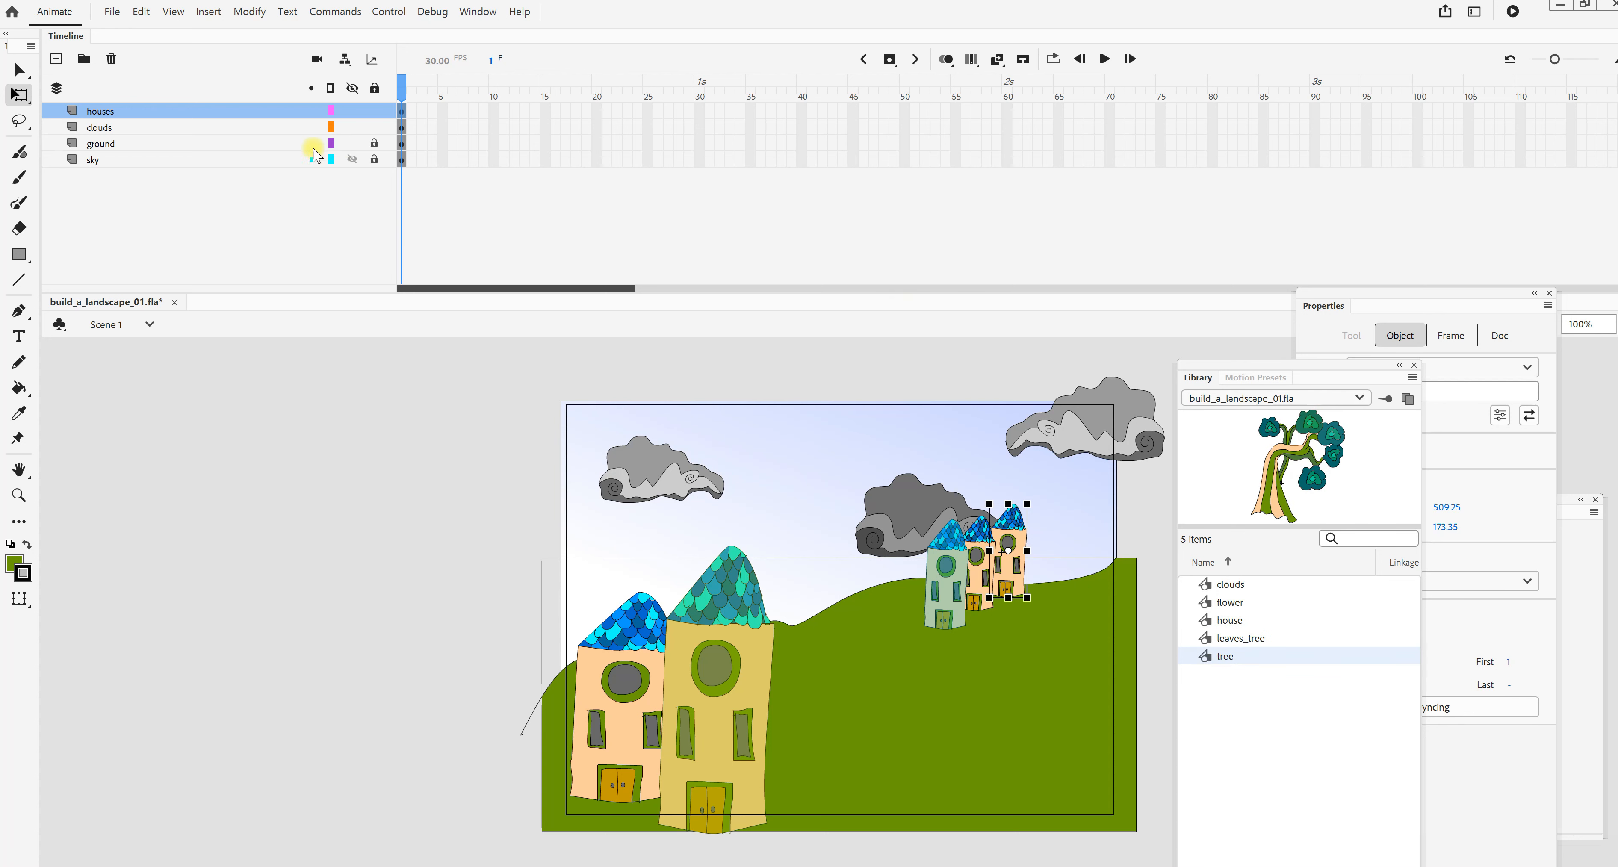
click(56, 59)
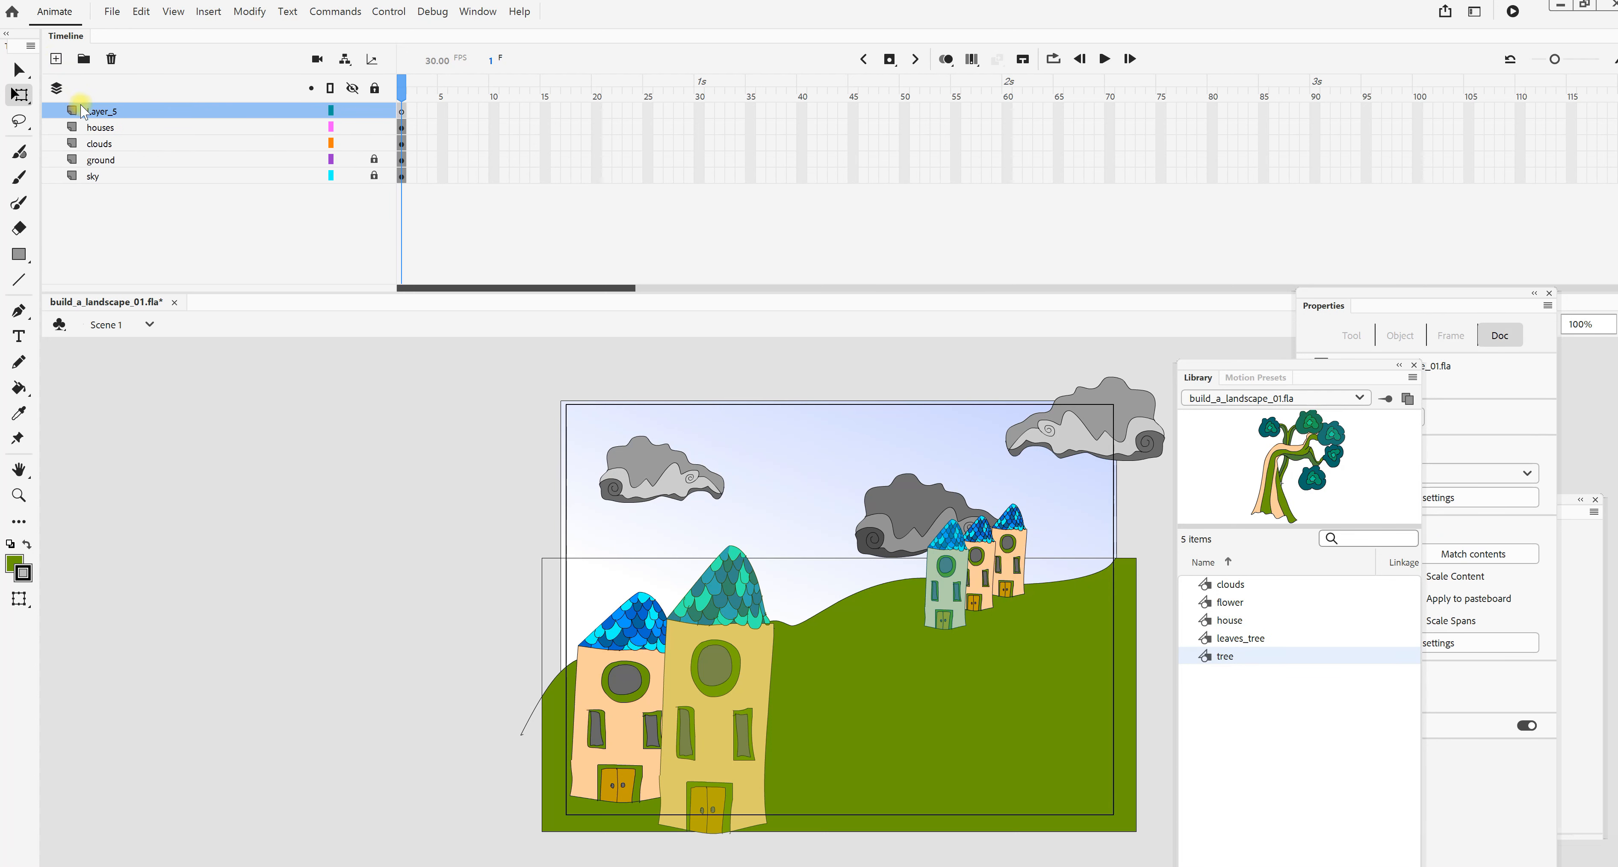
double_click(96, 112)
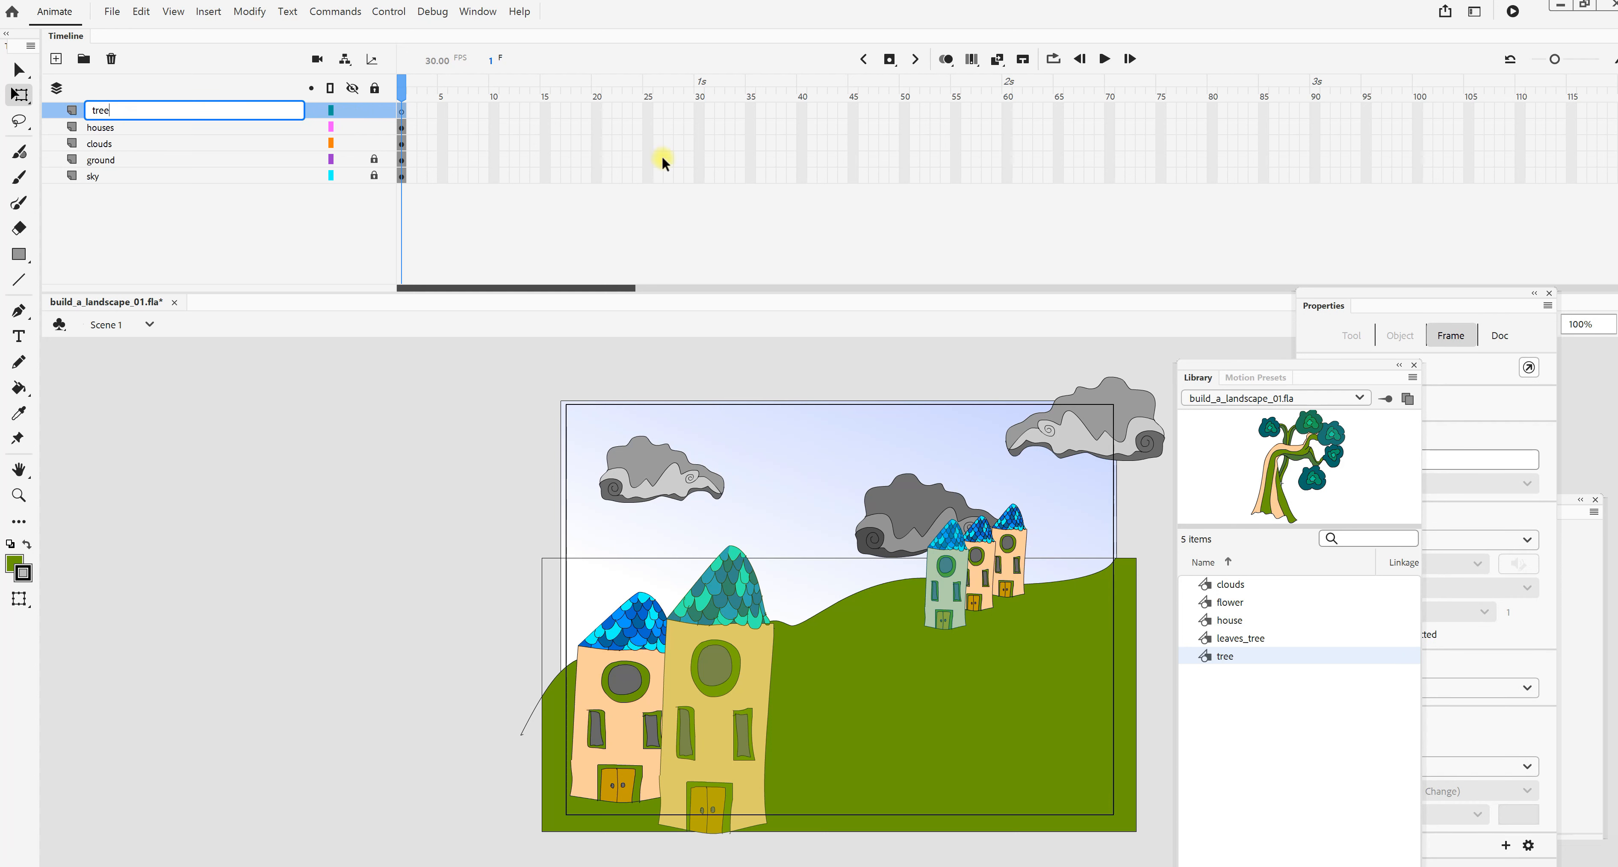
Add a tree from the library, scale it down to about 205 by 245 and place it at the ground's left edge.
drag(1271, 464, 841, 788)
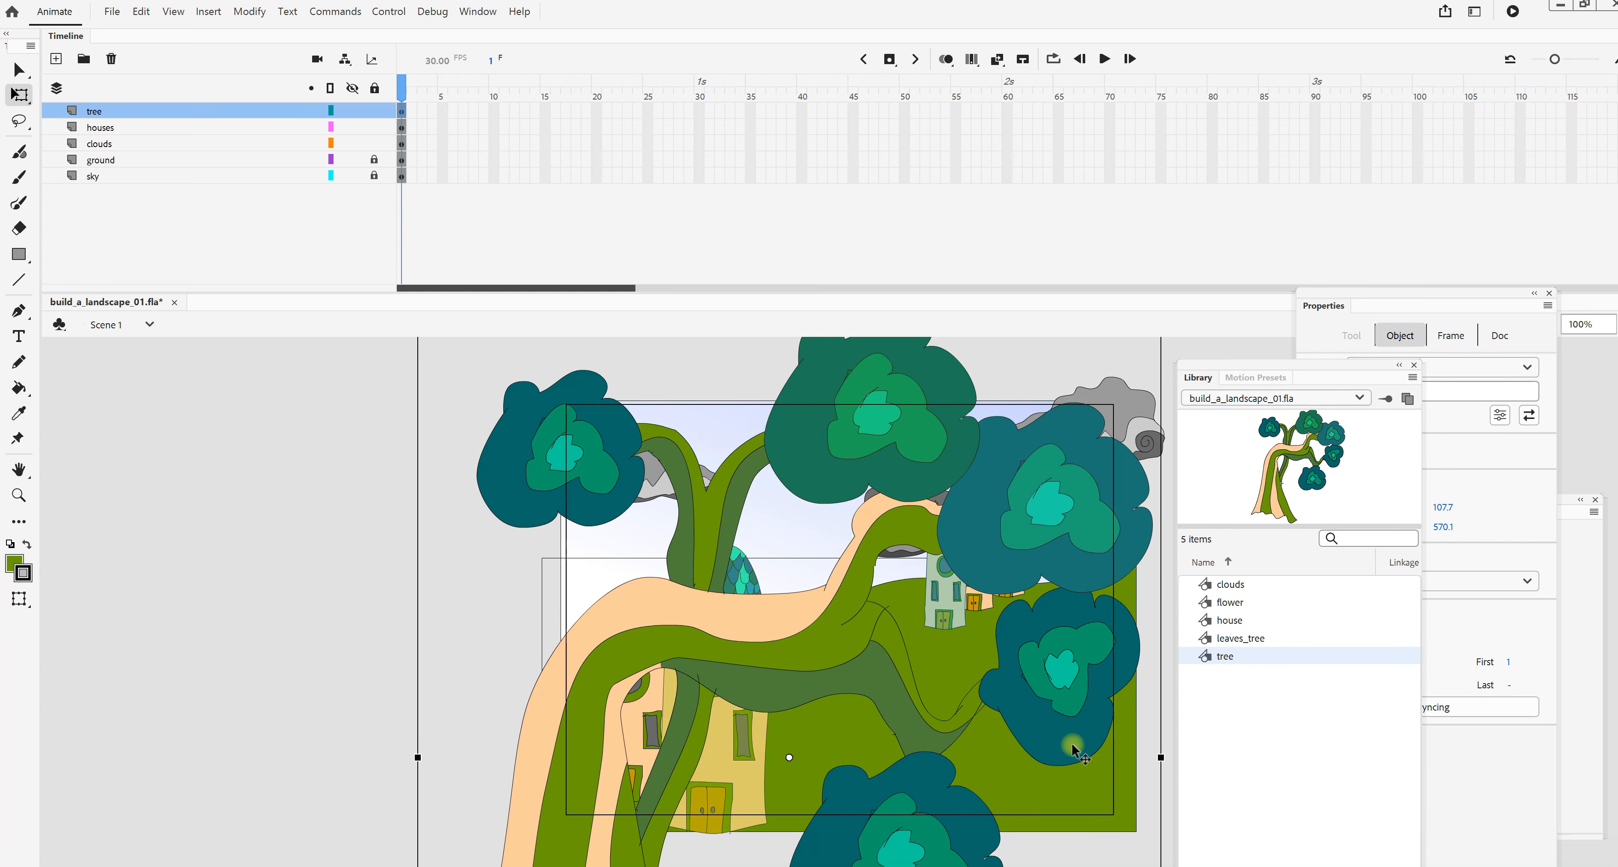
key(ctrl+minus)
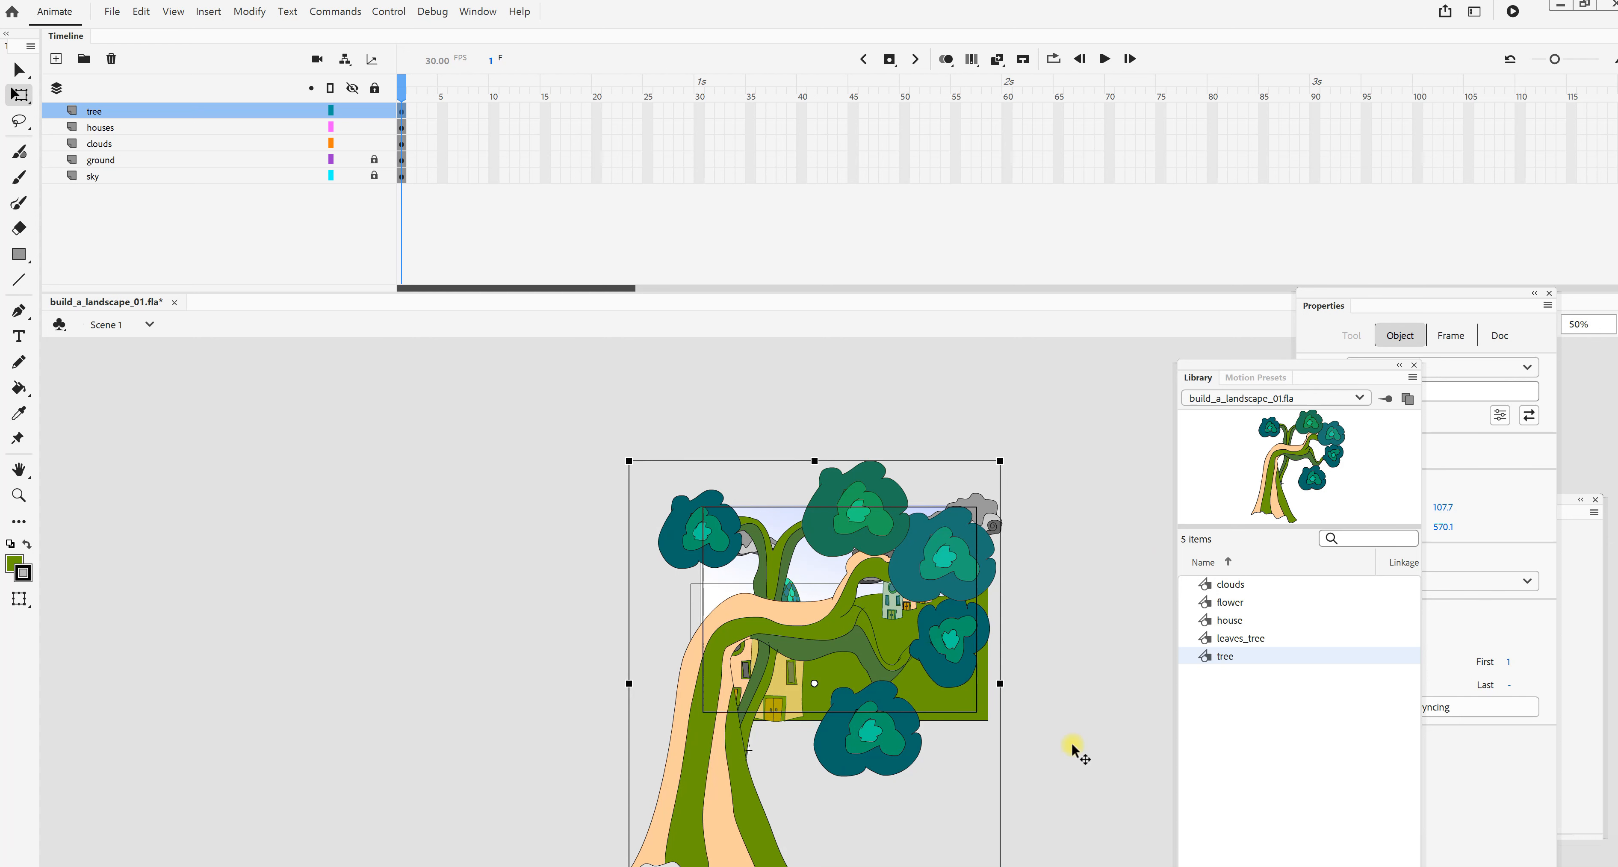
key(ctrl+minus)
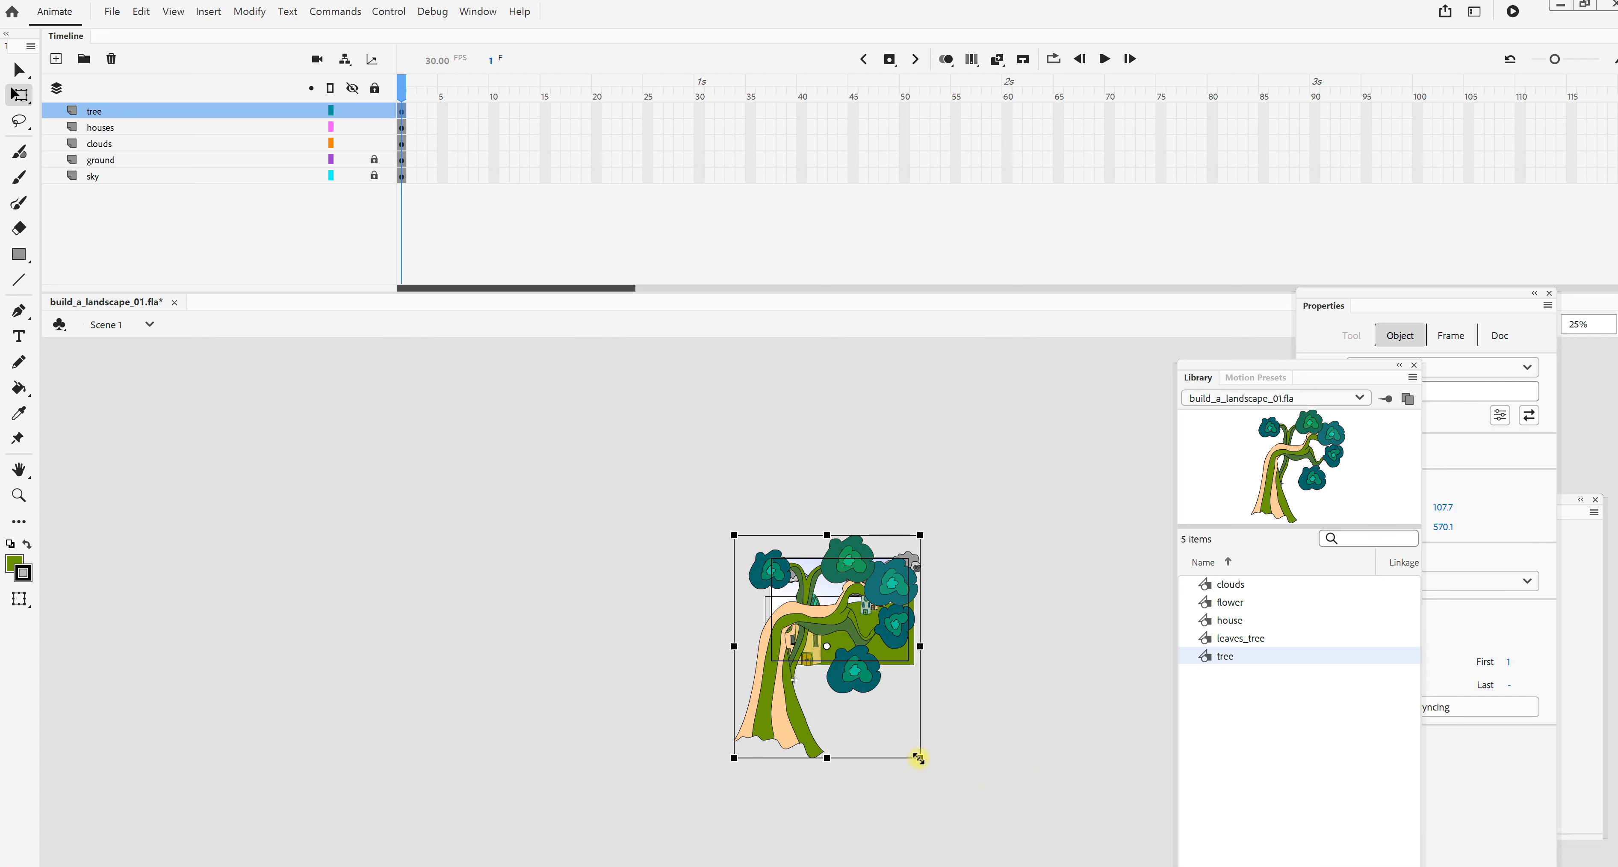
drag(919, 760, 885, 725)
drag(857, 692, 756, 641)
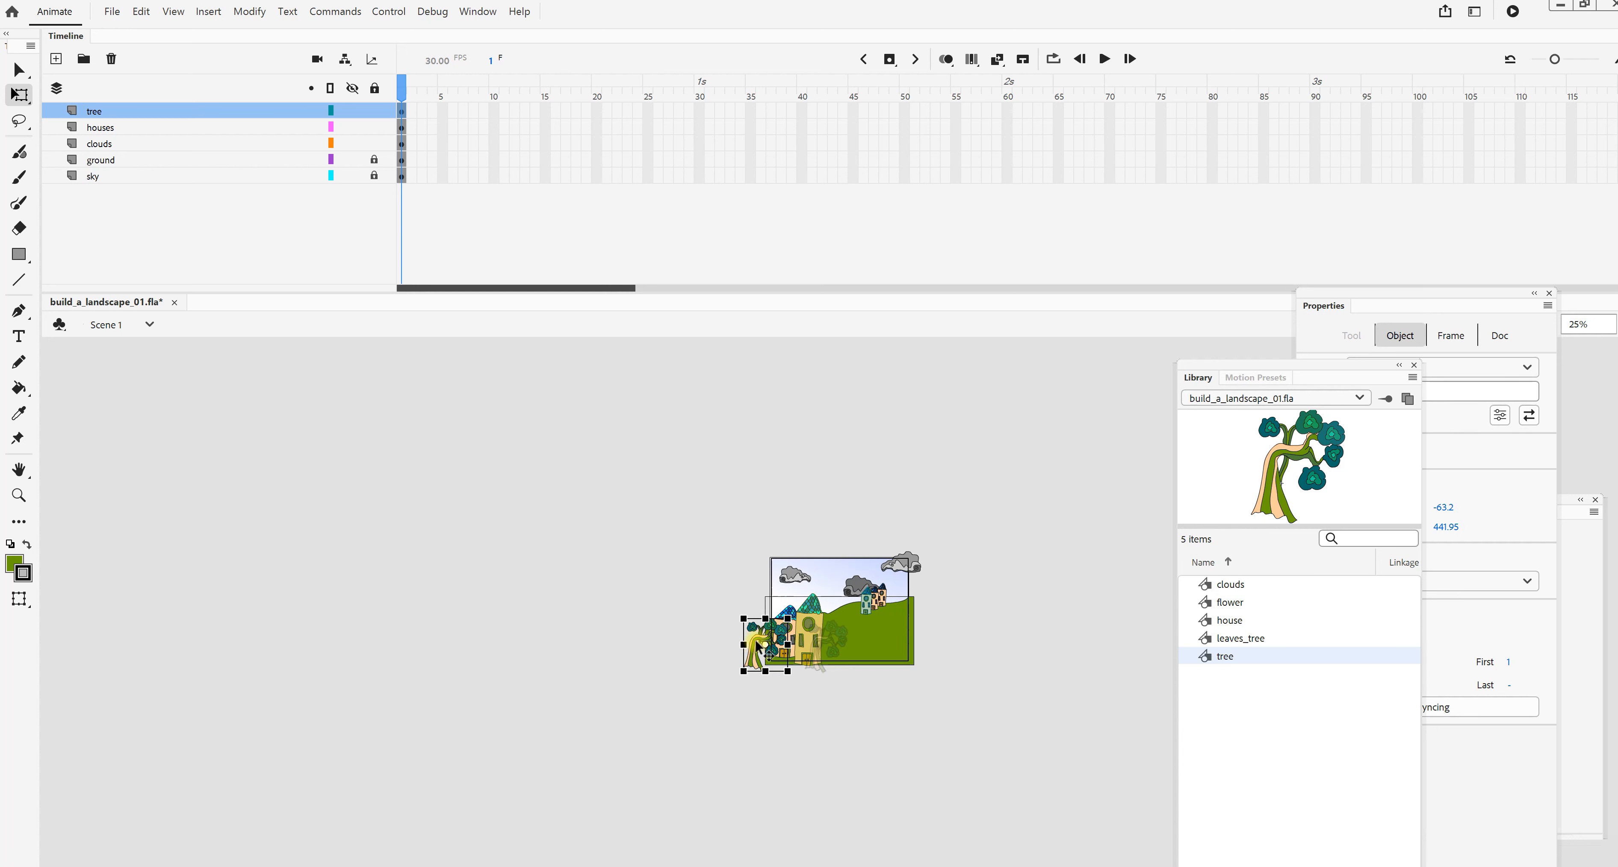
Add a second tree, scale it down and place it on the hill just right of the yellow house.
drag(1361, 301, 1361, 383)
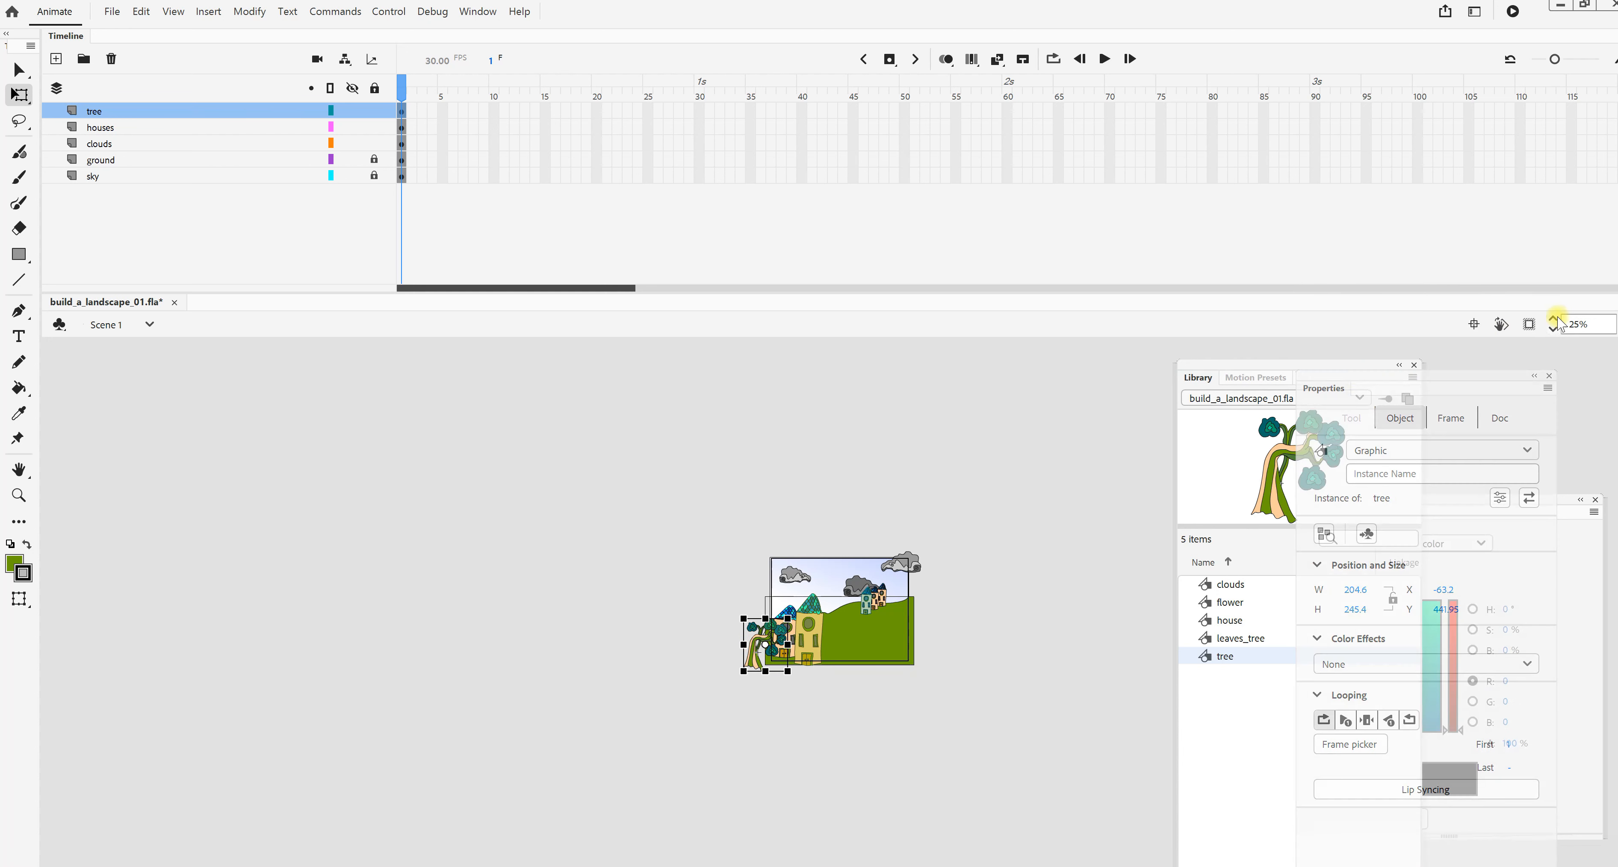
click(1531, 326)
click(1531, 325)
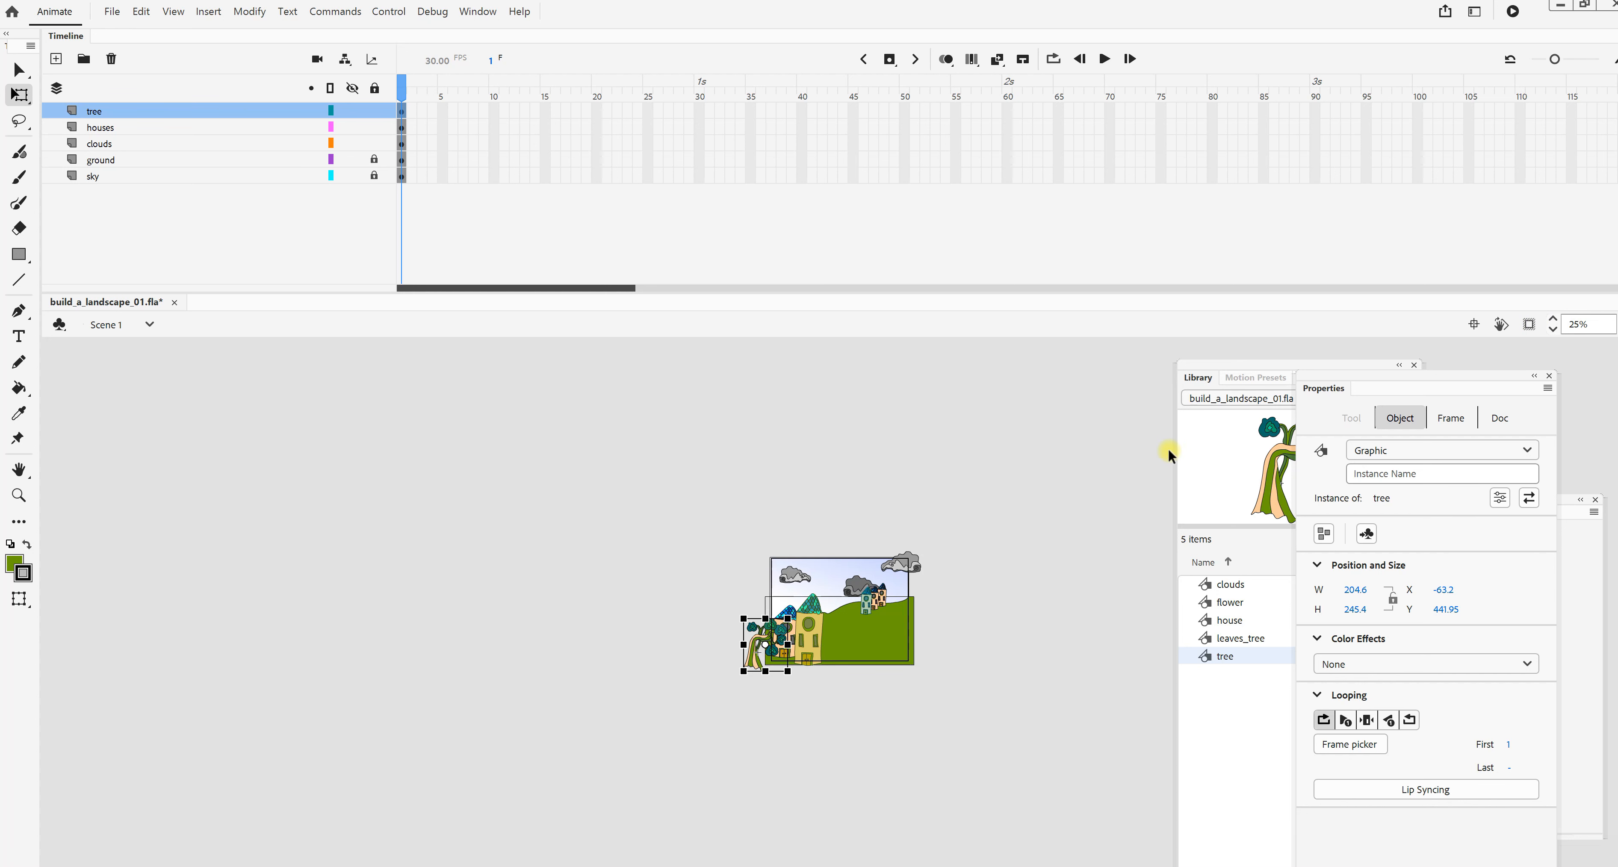
key(ctrl+equal)
key(ctrl+equal)
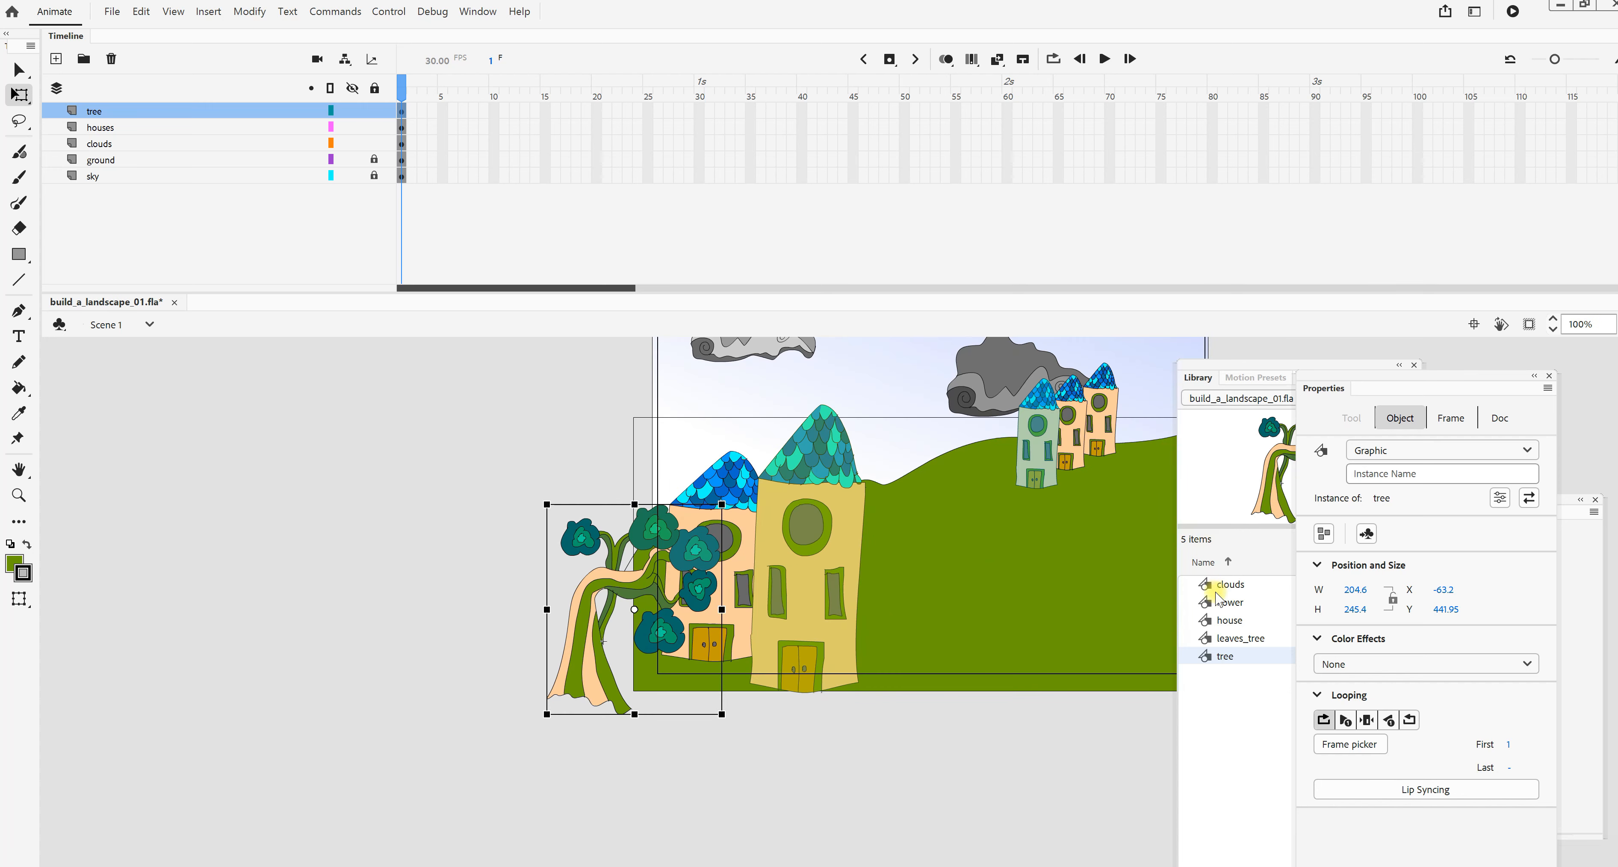
drag(1043, 603, 854, 669)
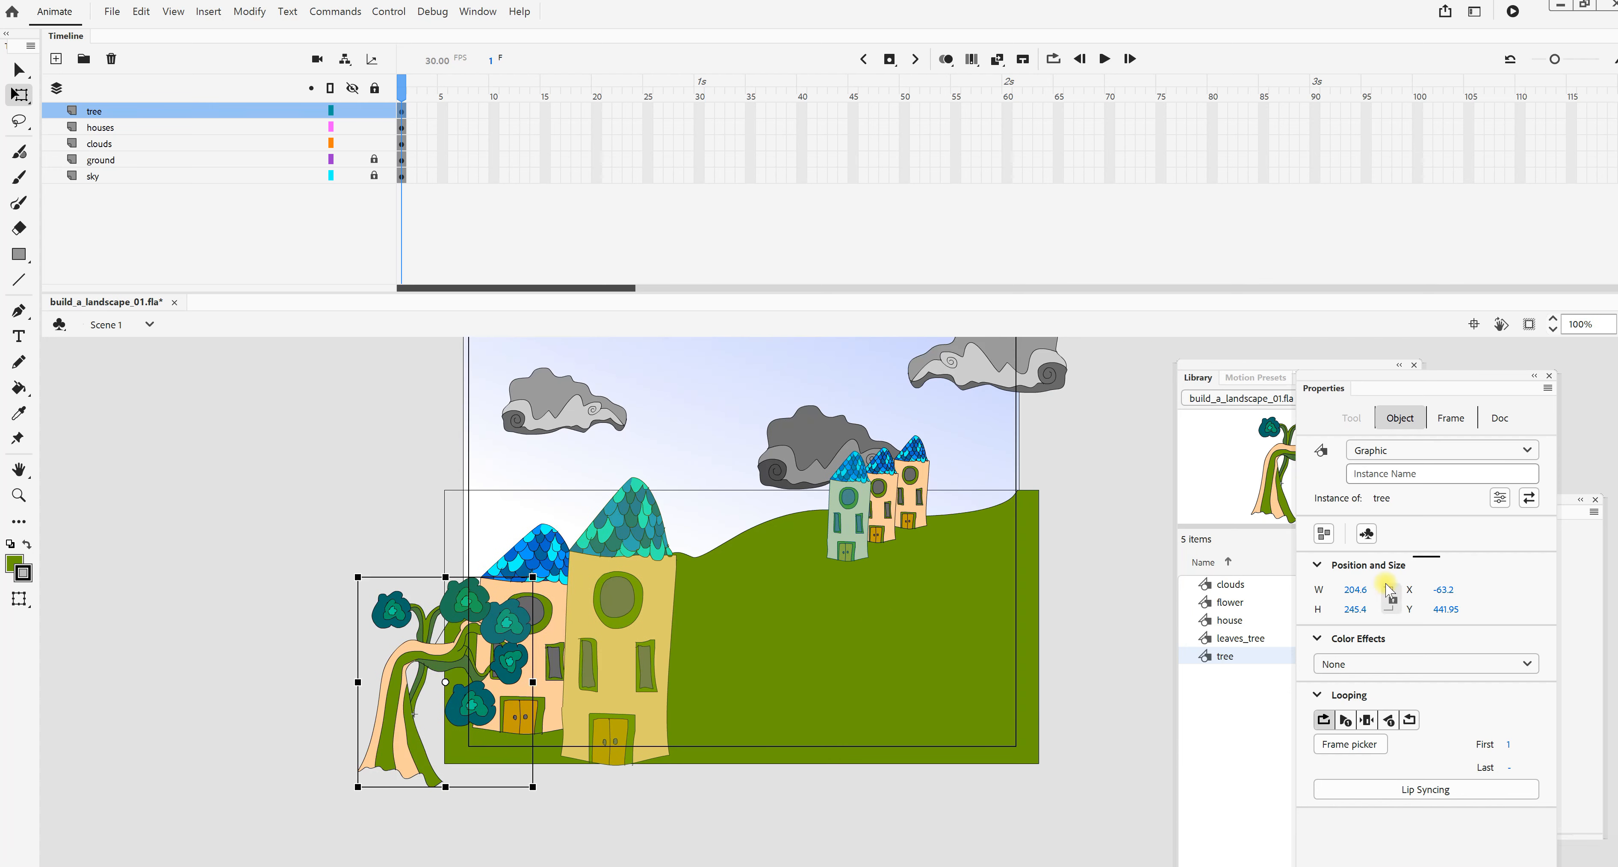
drag(1264, 476, 805, 635)
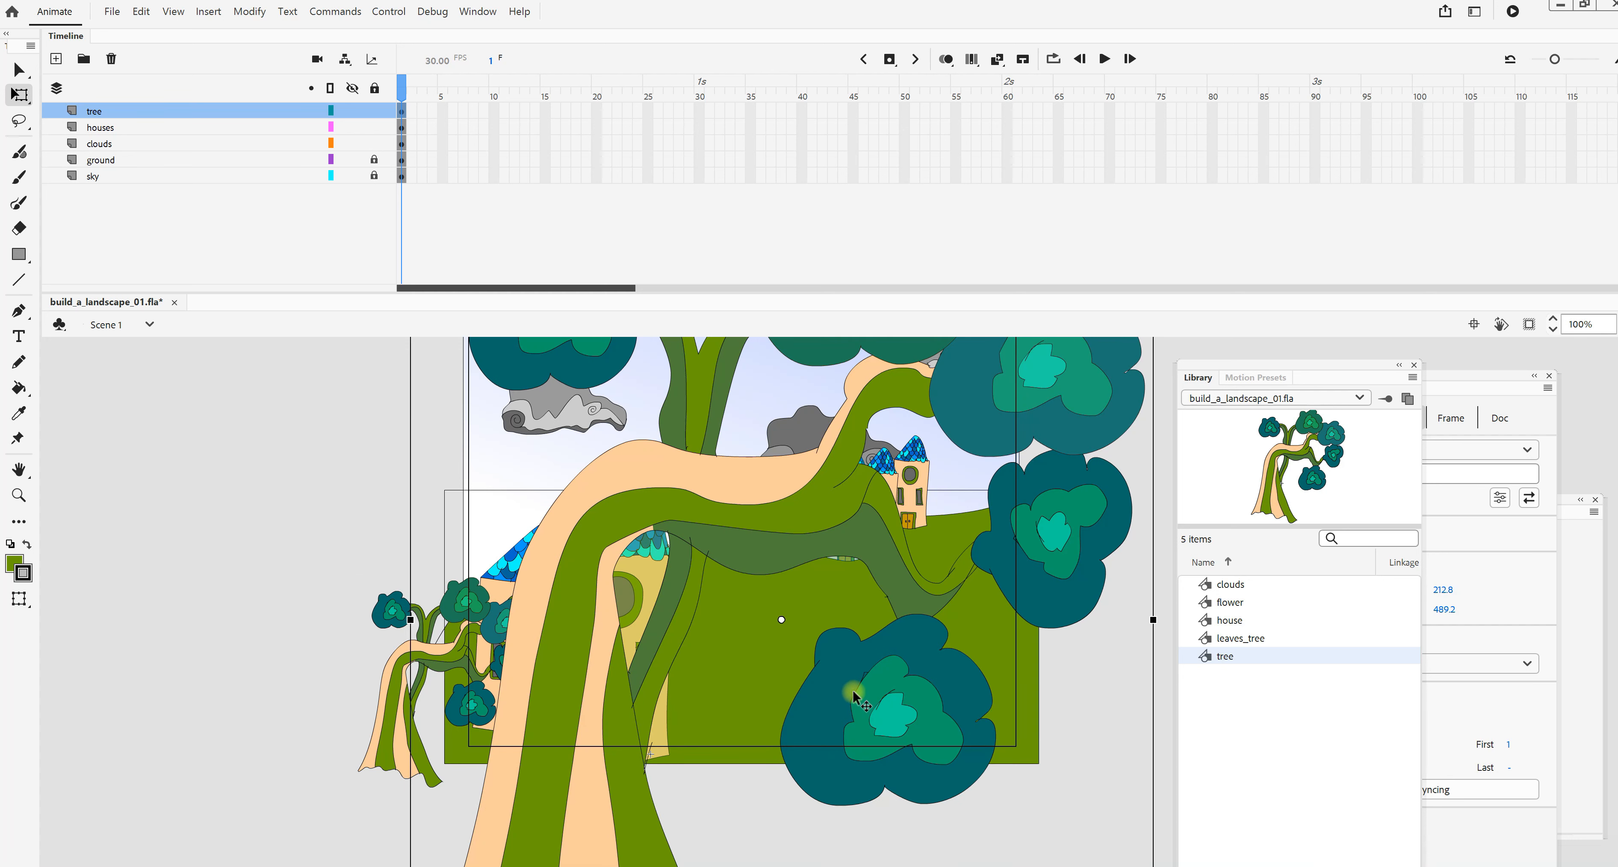
key(ctrl+minus)
drag(1044, 836, 909, 676)
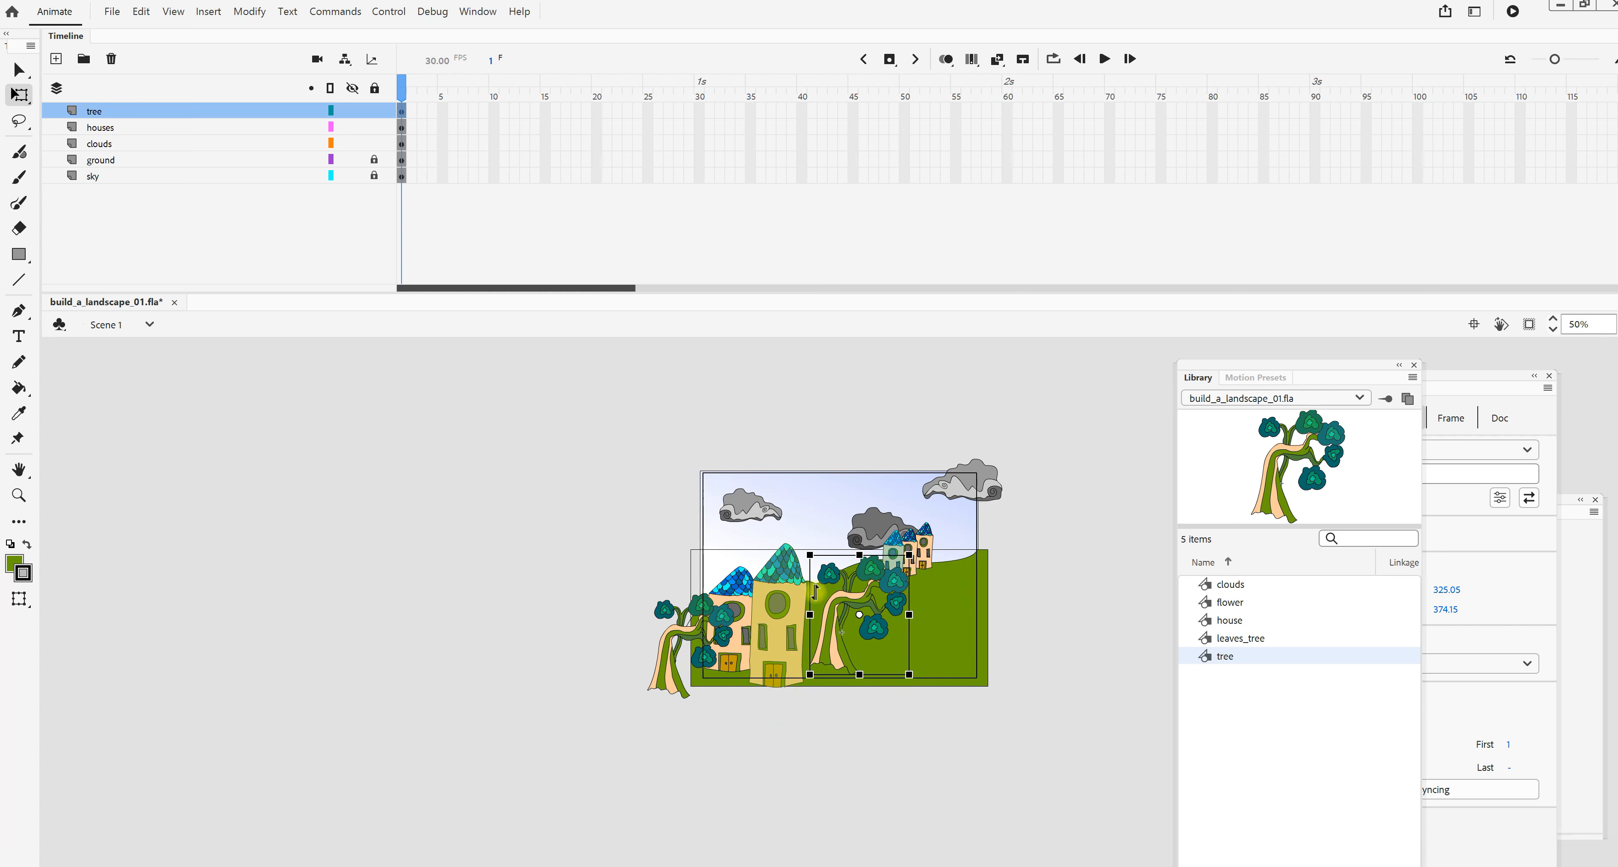
drag(832, 604, 827, 585)
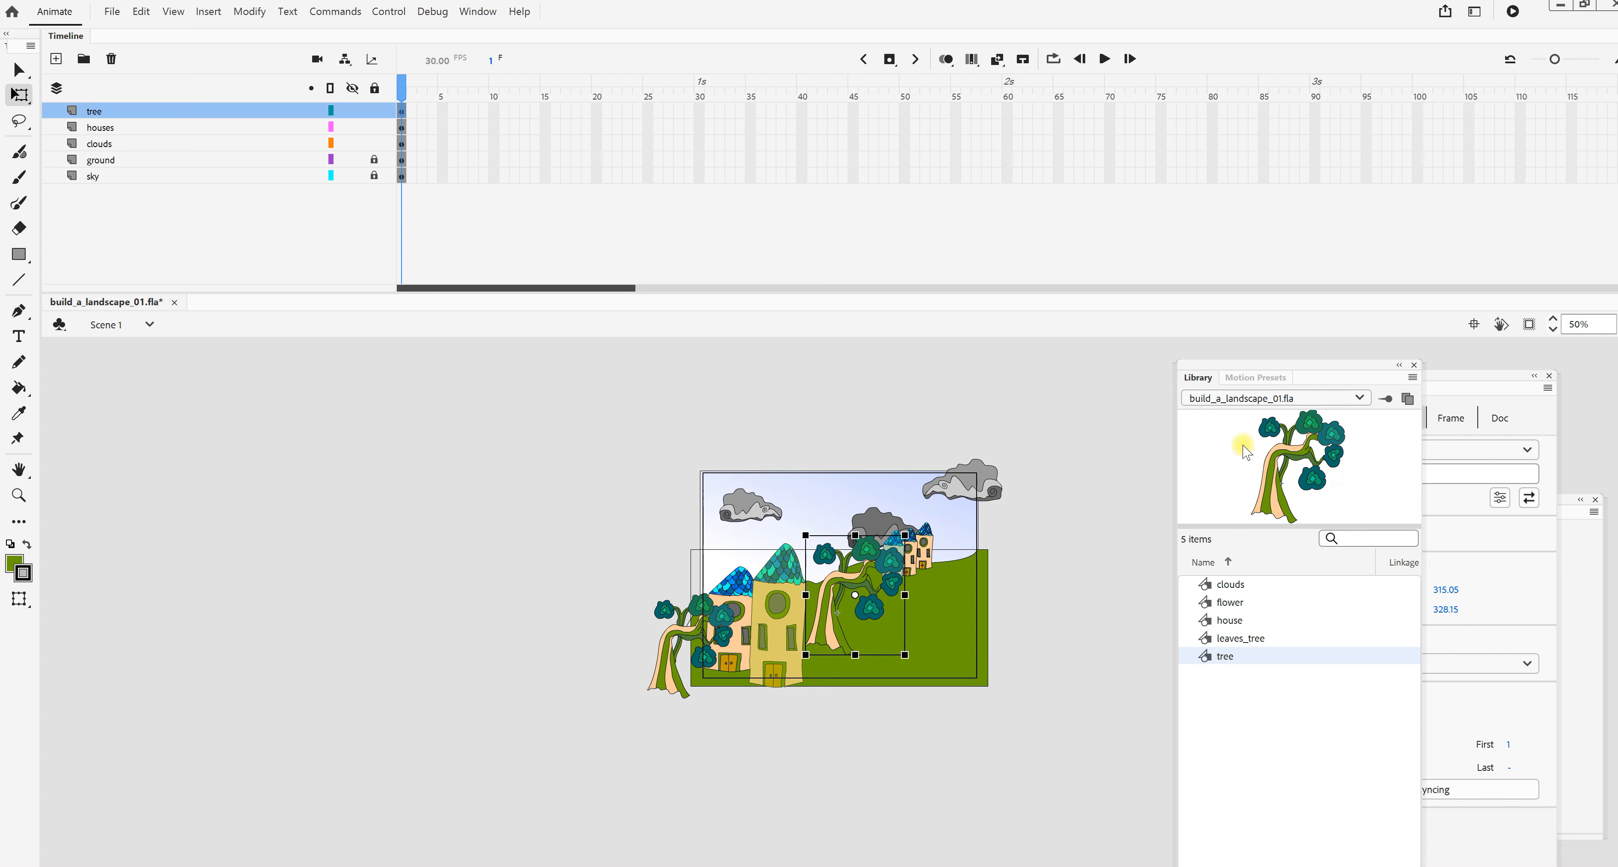
Edit the tree symbol: scale all its artwork down to about a quarter, move it over the registration point, and return to Scene 1.
double_click(1281, 468)
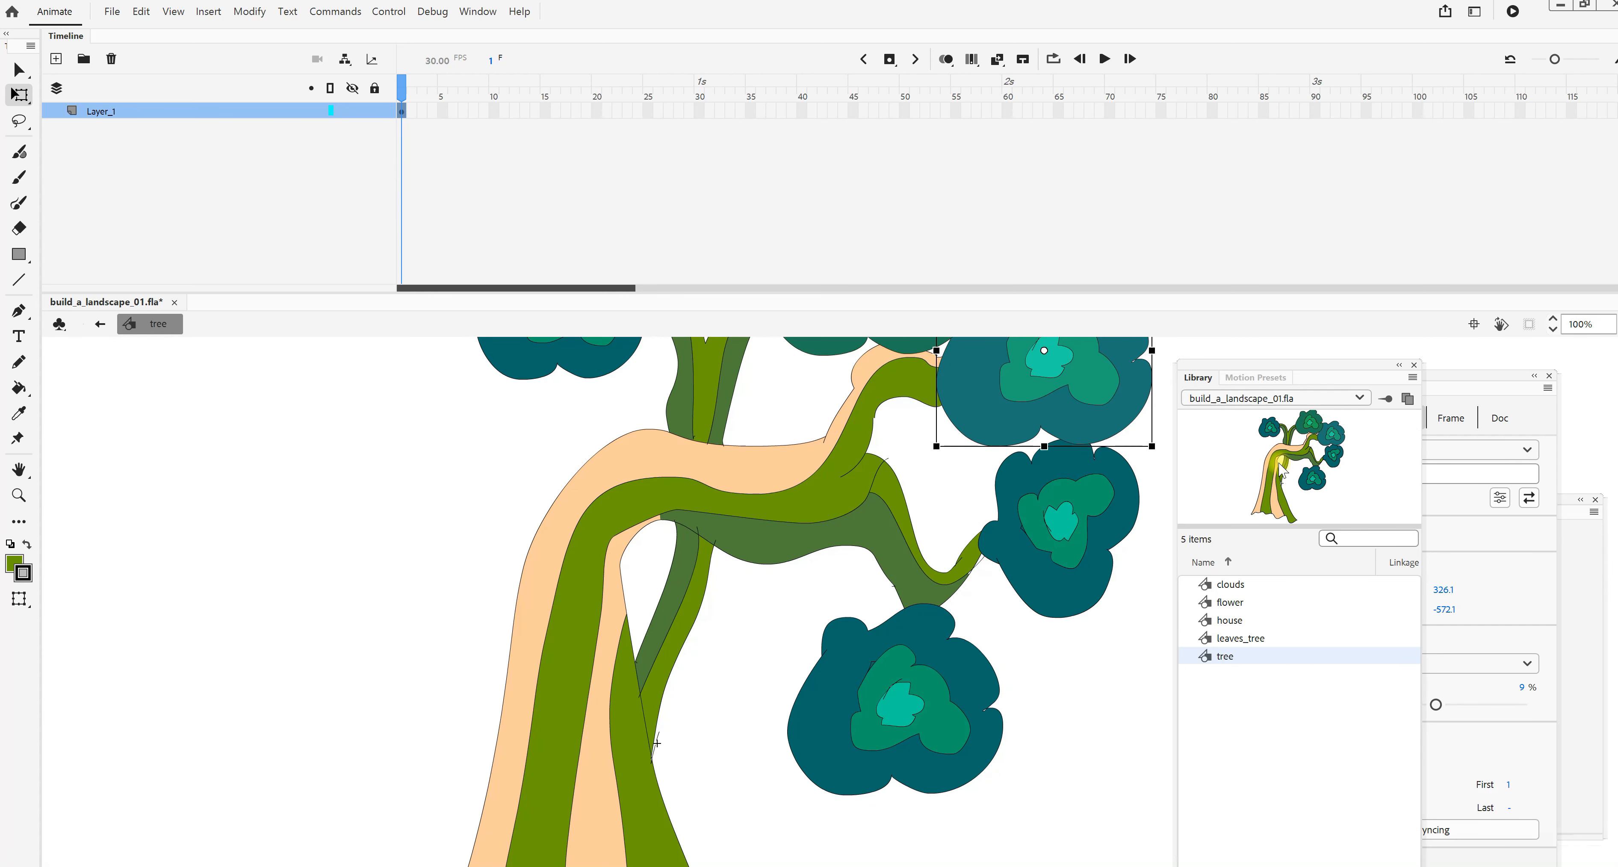
key(ctrl+minus)
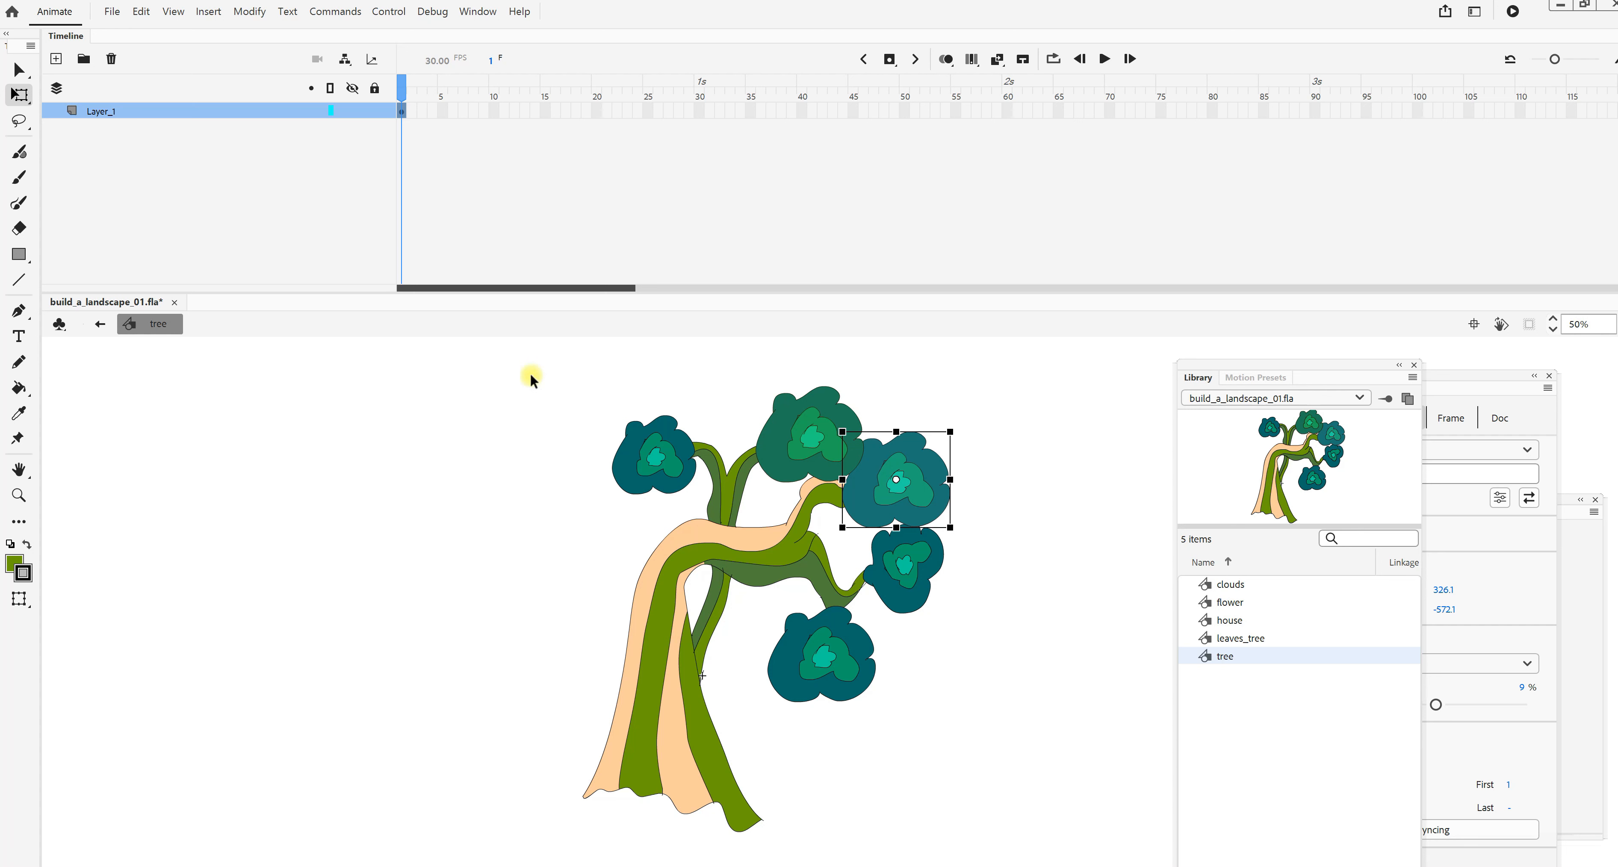
drag(511, 354, 1045, 842)
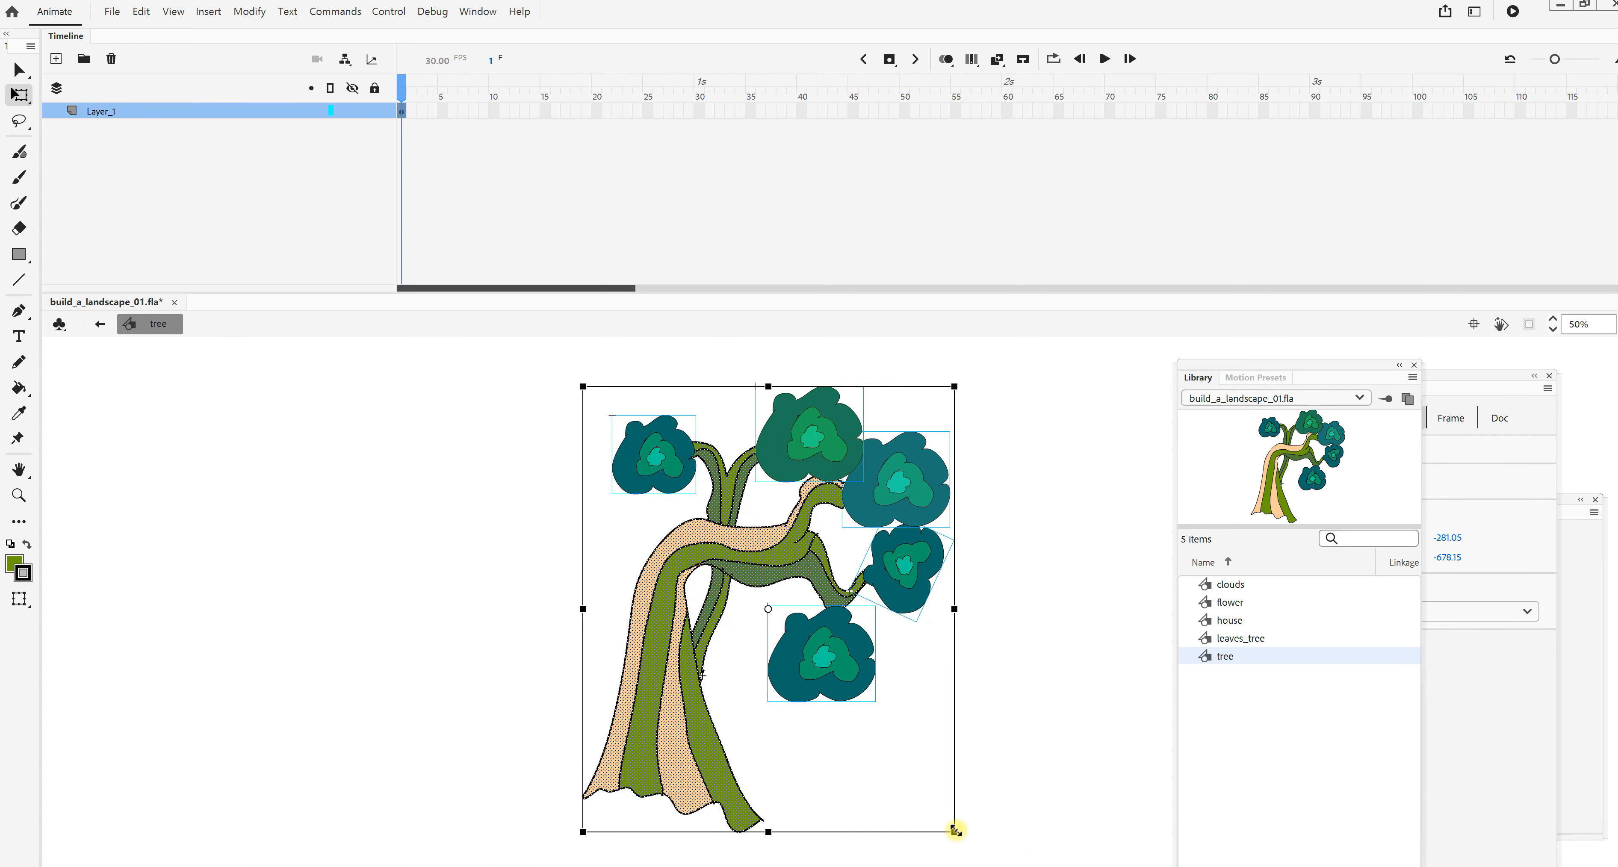
drag(953, 825, 812, 669)
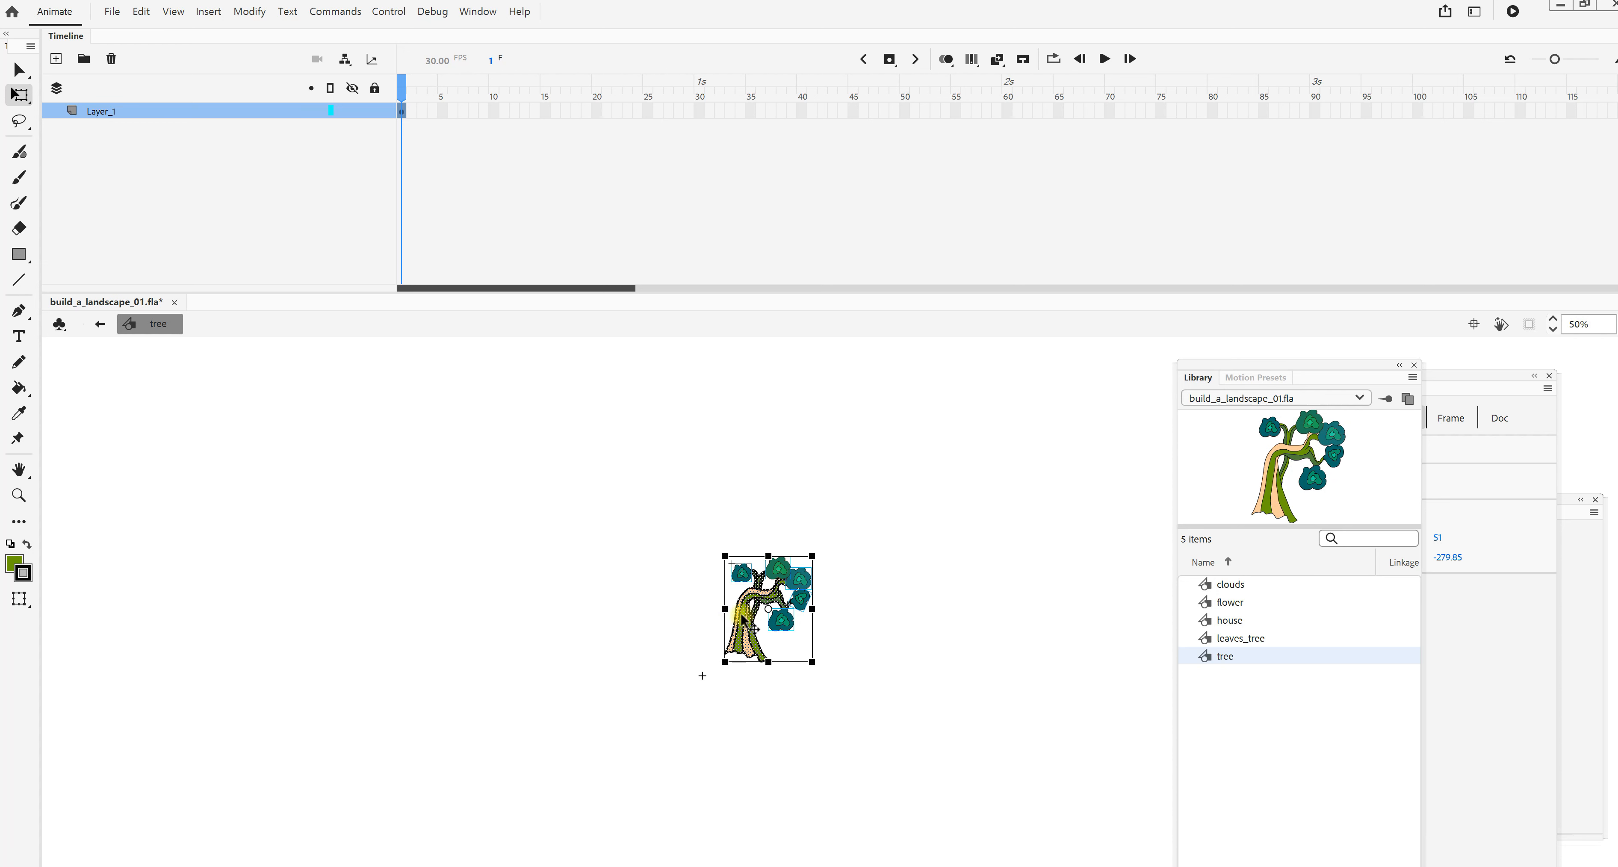
drag(740, 618, 700, 657)
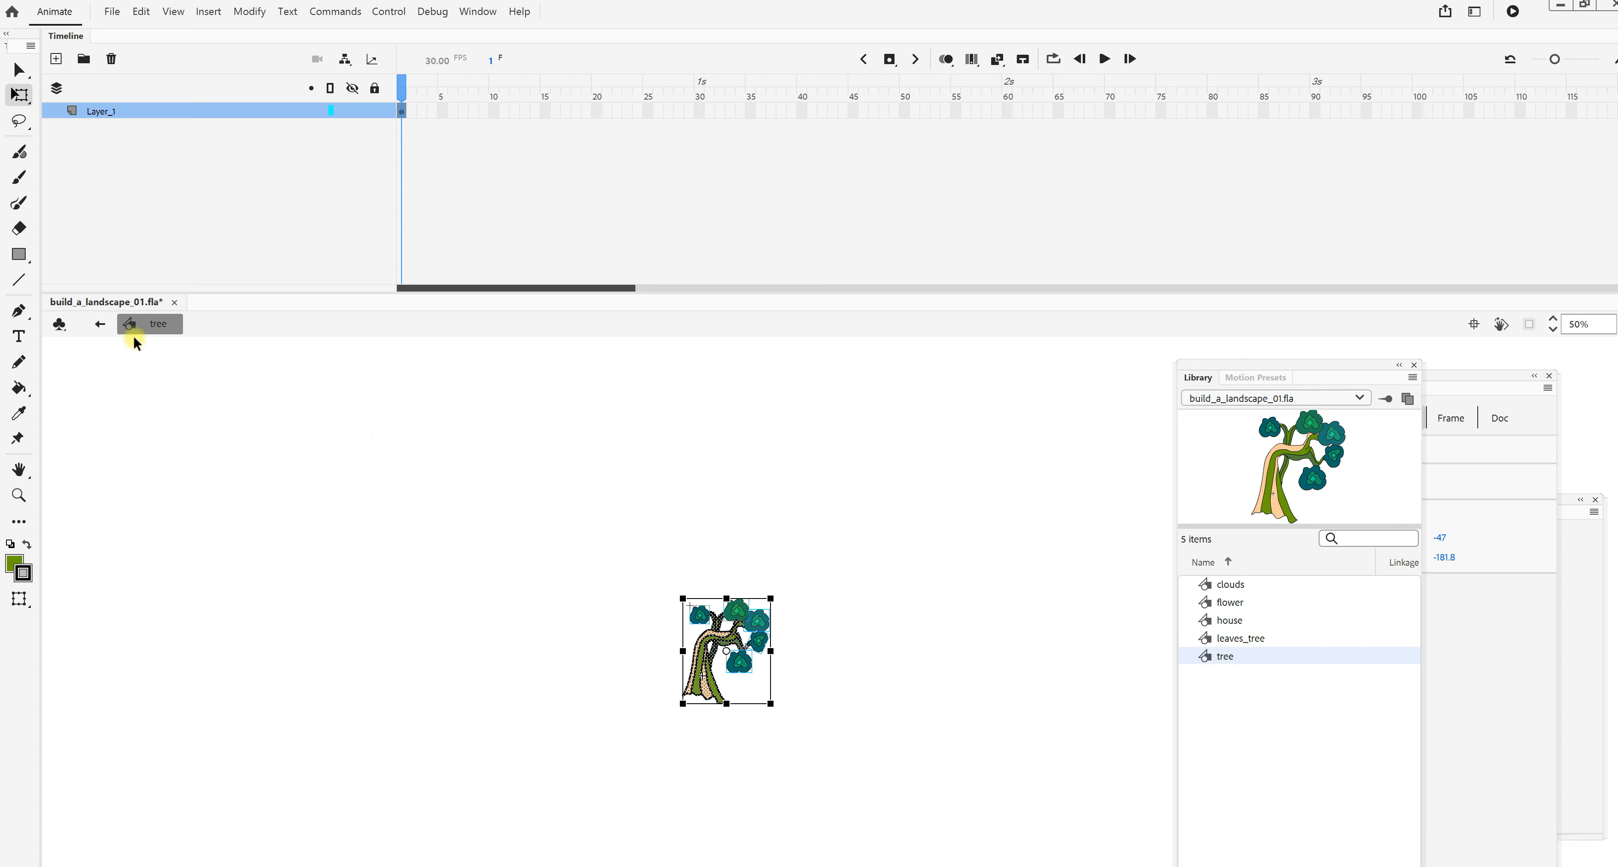
click(99, 324)
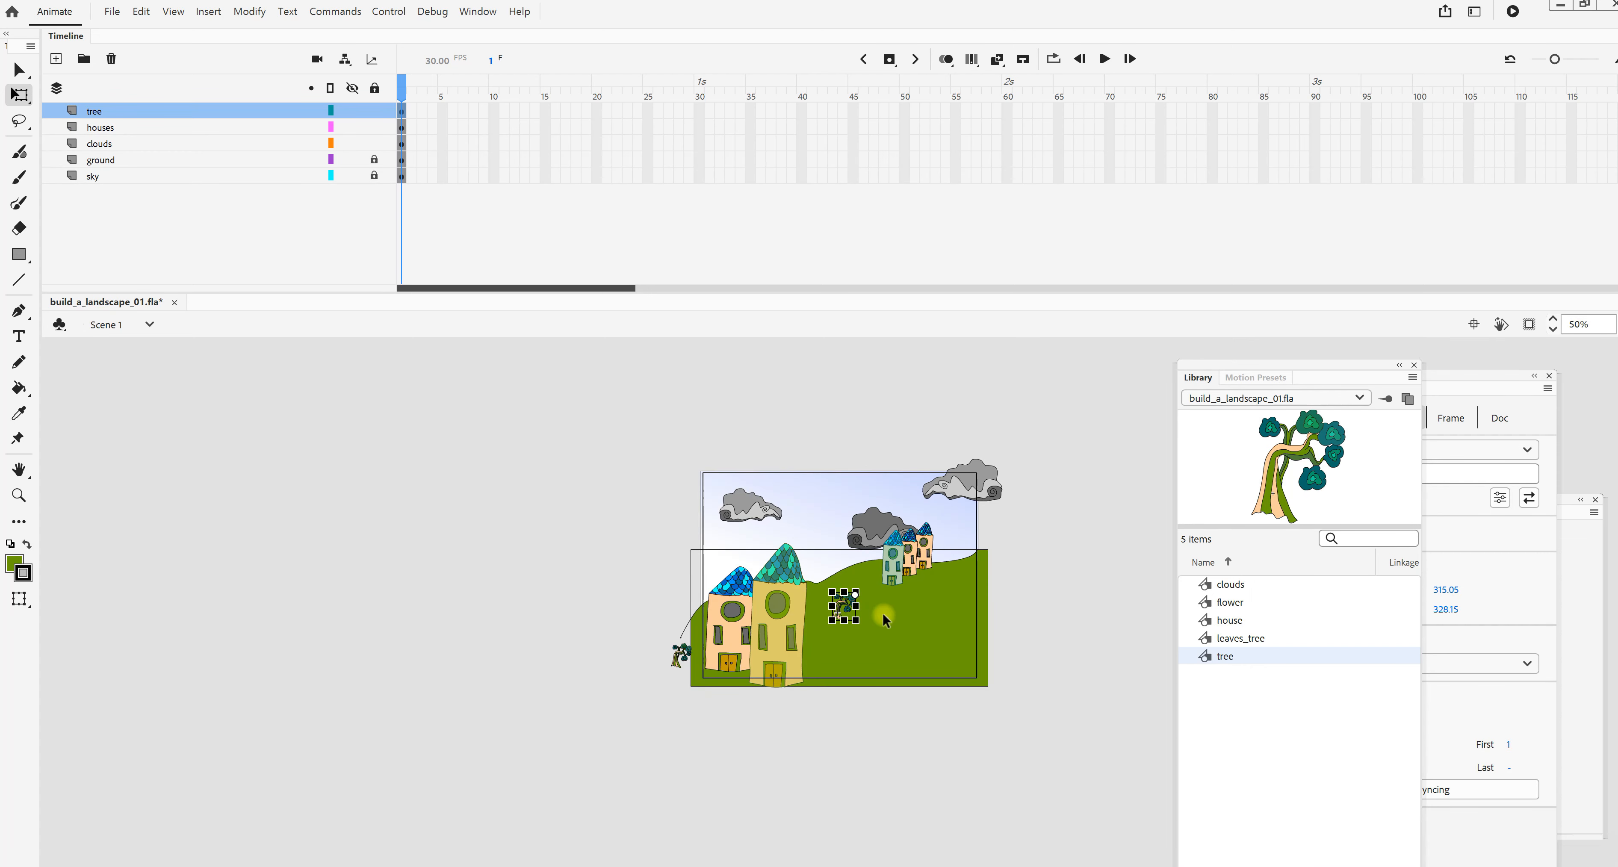
Enlarge the tree on the hill to more than twice its size and position it lower, right of the yellow house.
key(ctrl+equal)
key(ctrl+equal)
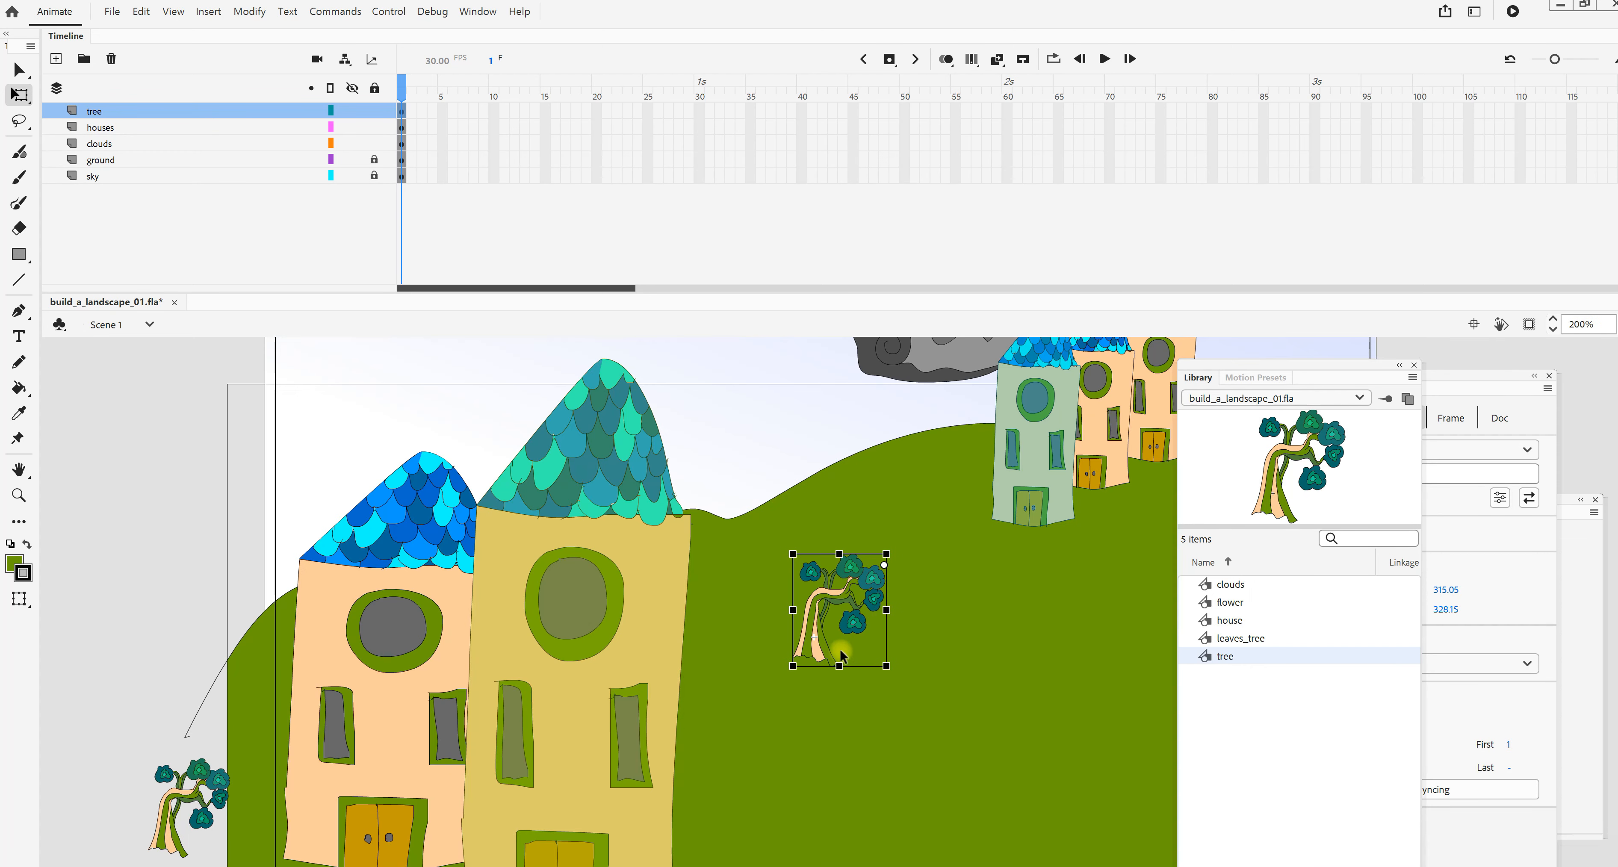
drag(886, 665, 1047, 791)
mouse_move(813, 692)
mouse_down()
mouse_move(815, 707)
mouse_move(840, 690)
mouse_up()
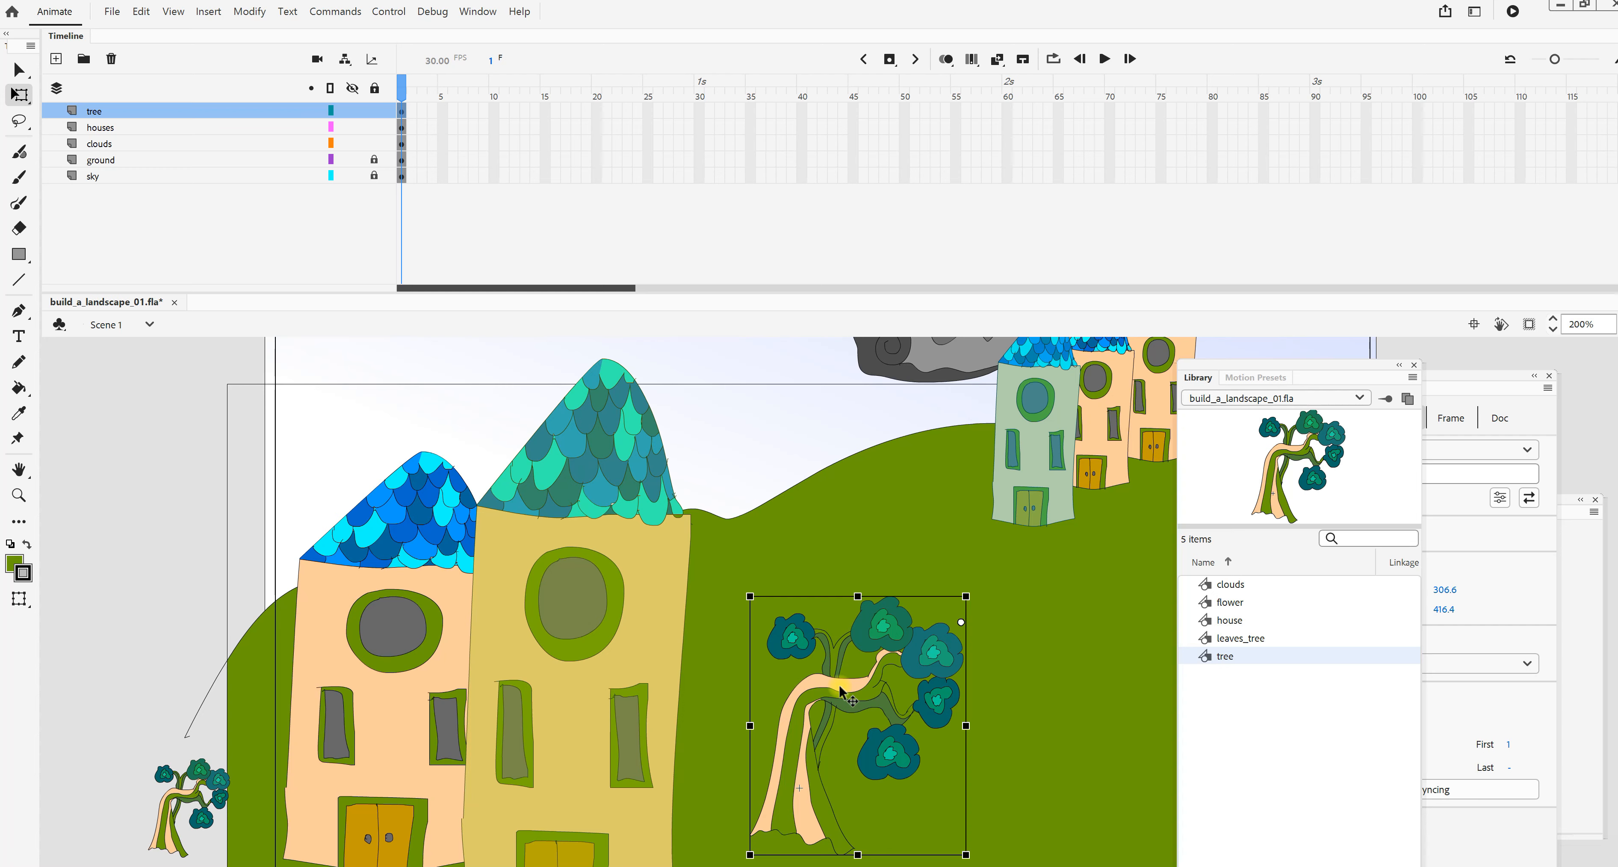
Enlarge the tree at the ground's left edge and place it partly in front of the leftmost house.
key(ctrl+1)
click(526, 711)
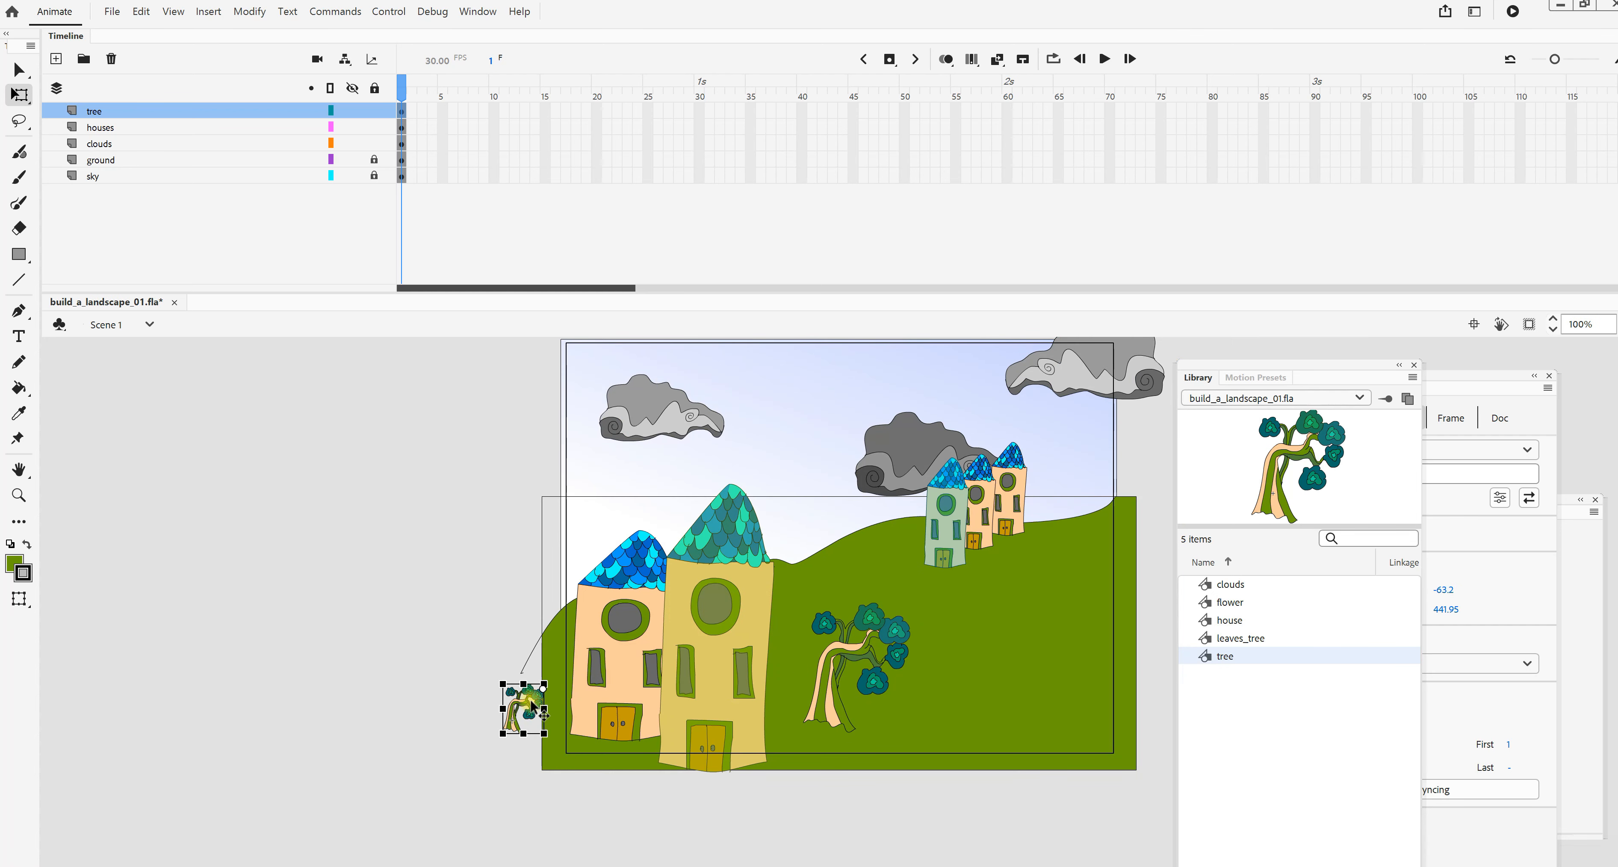
drag(542, 735, 690, 829)
drag(512, 712, 621, 655)
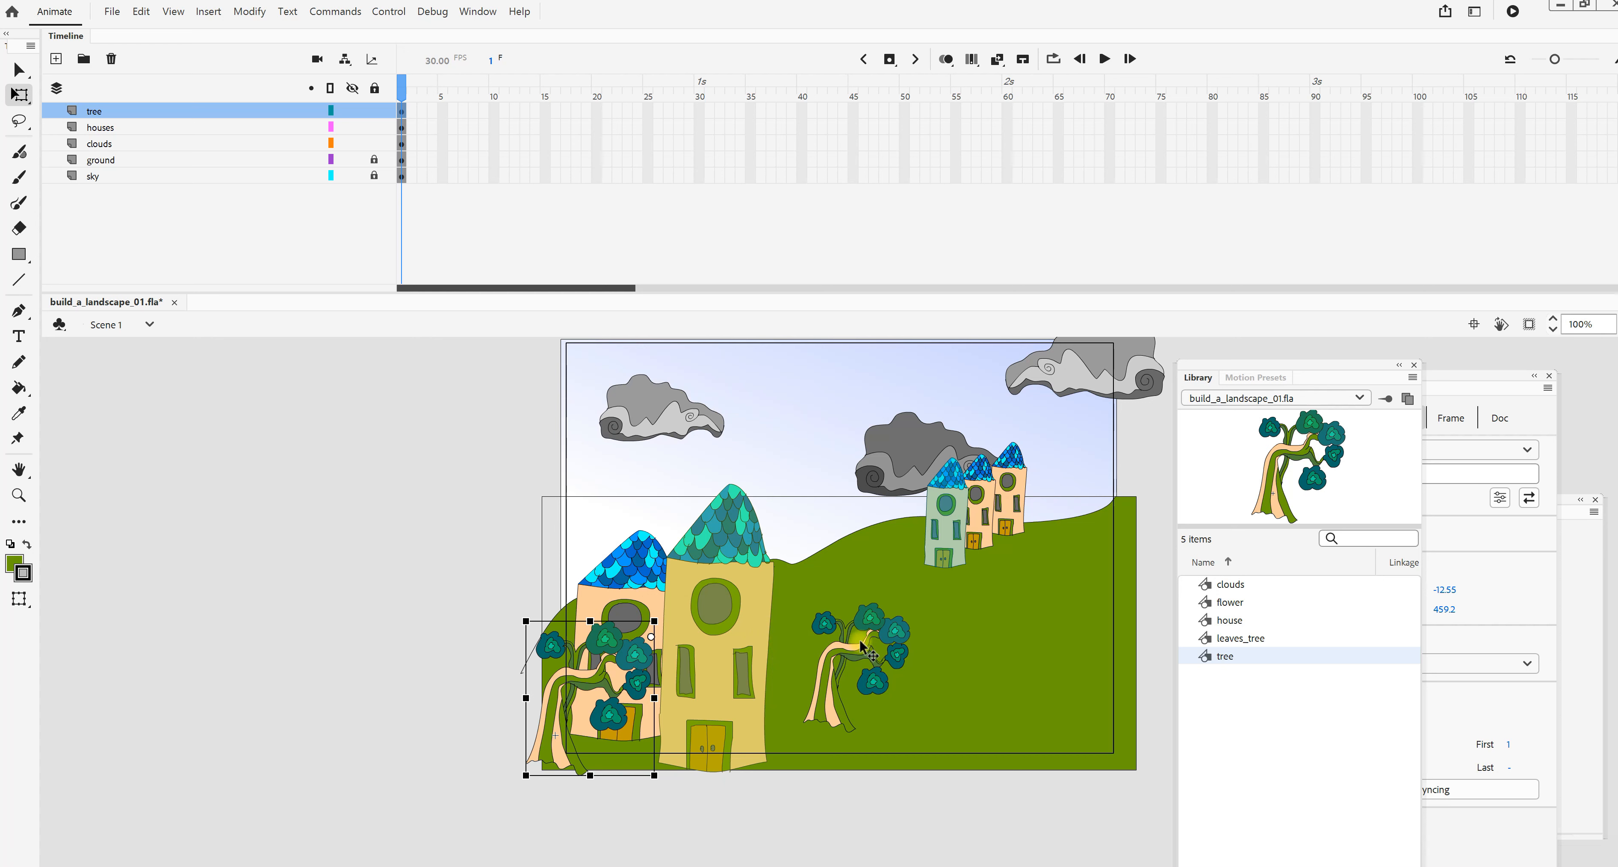
Move the tree right of the yellow house slightly up and enlarge it a little, and lock the clouds and houses layers.
drag(863, 655, 866, 634)
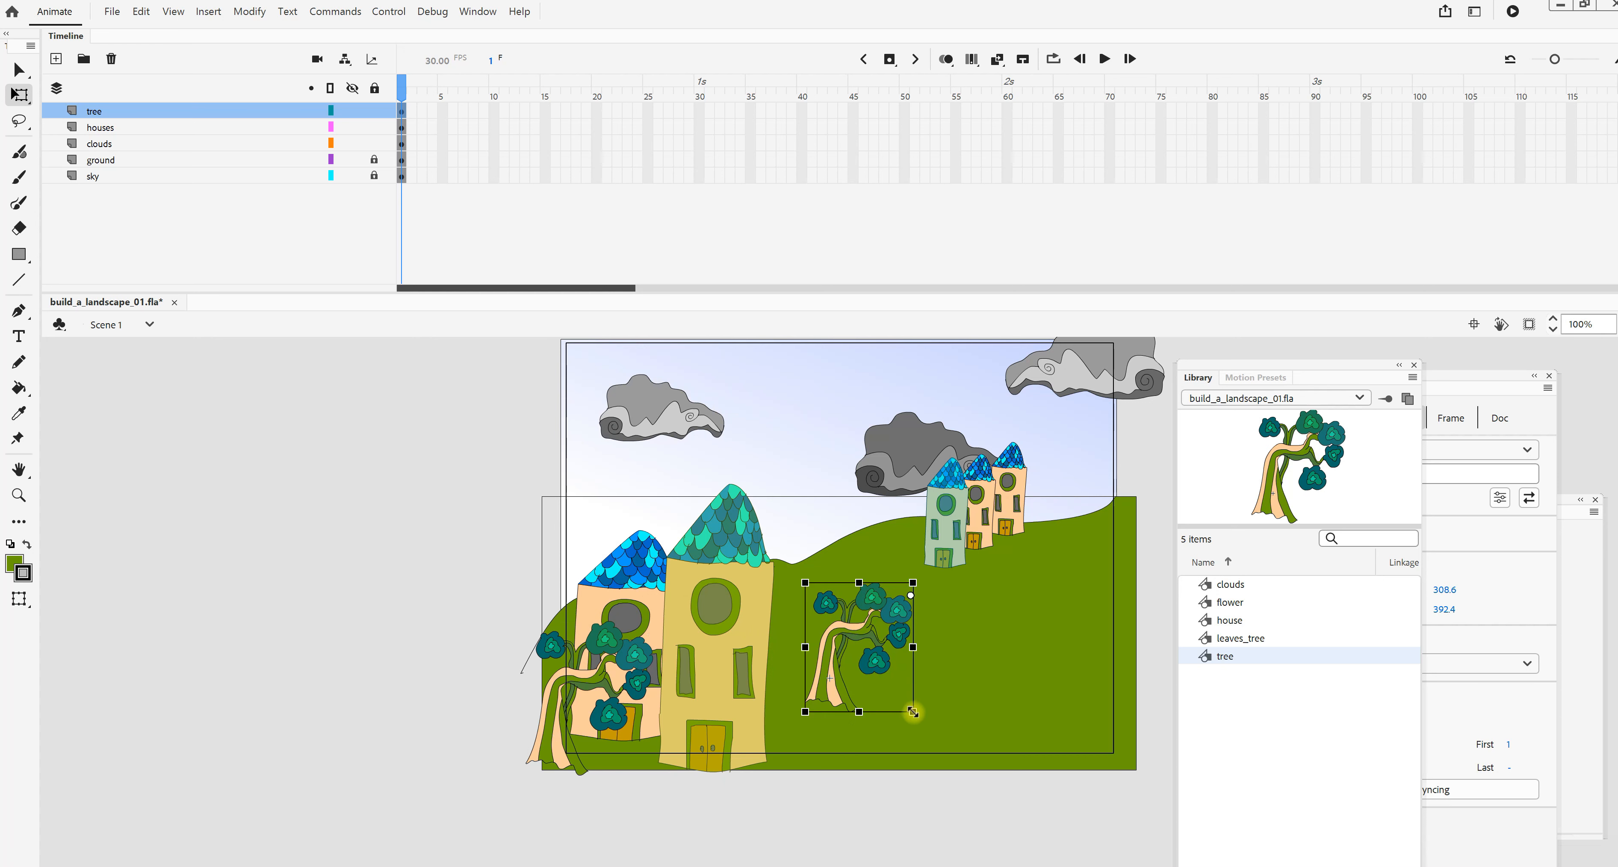
drag(913, 712, 929, 728)
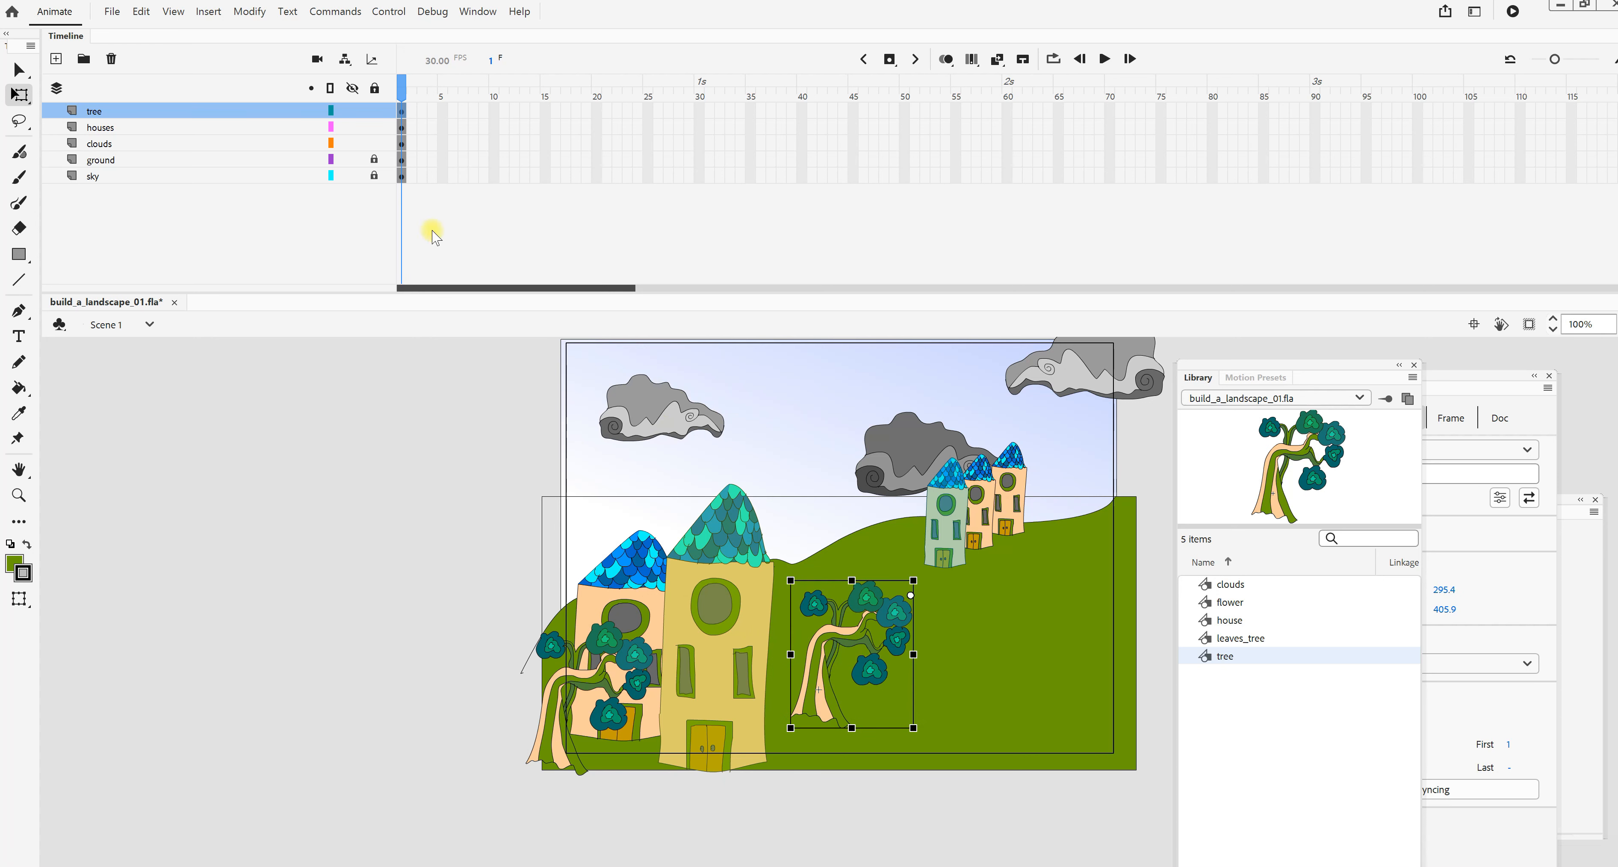
click(374, 143)
click(374, 127)
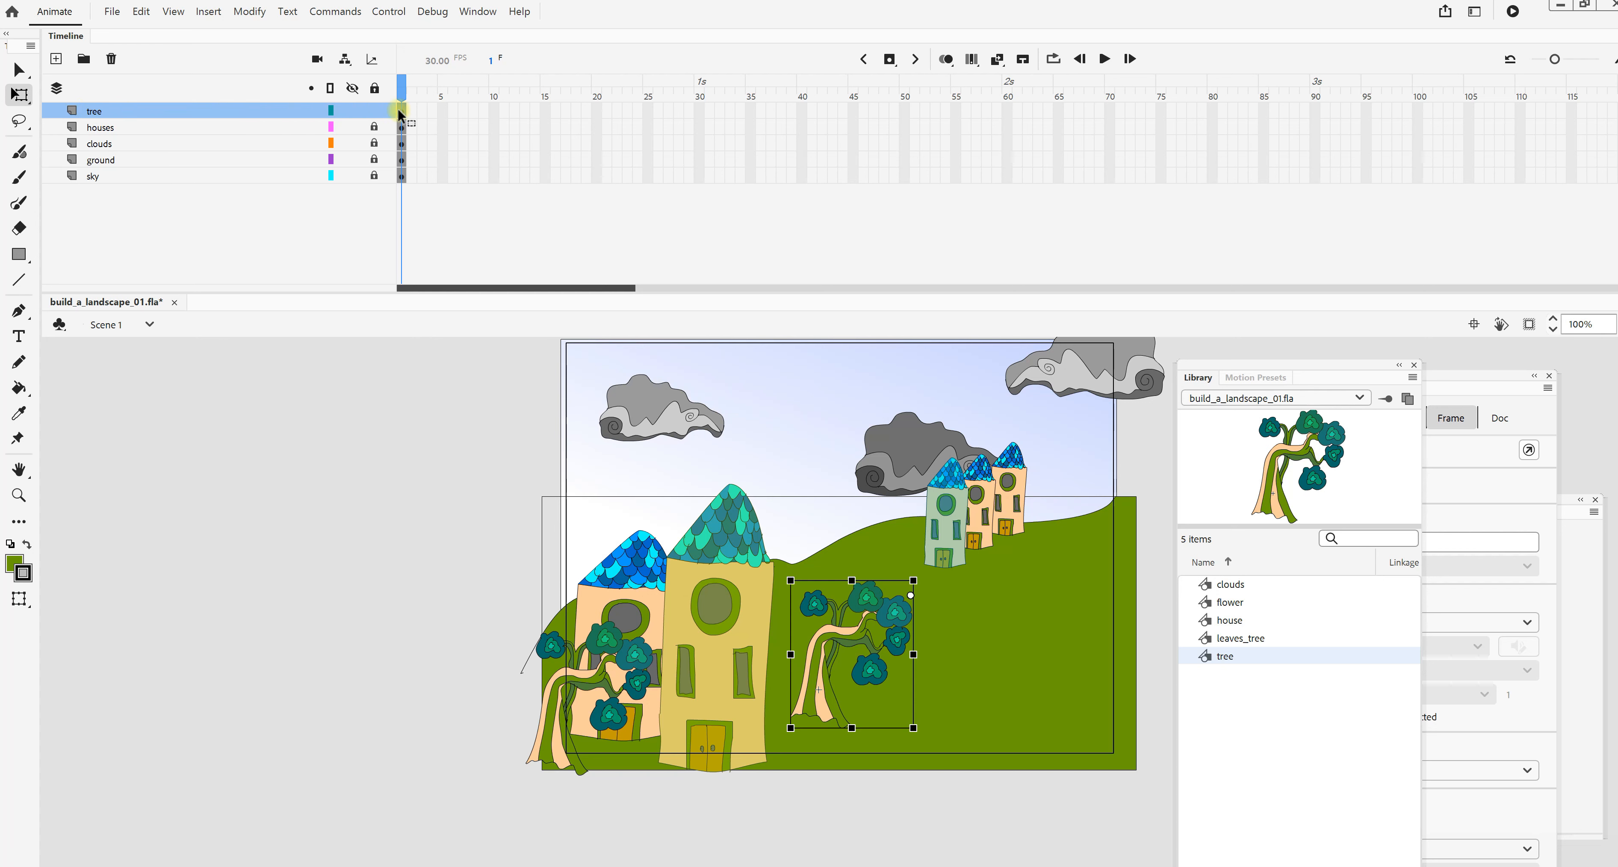
Scale the tree right of the yellow house up considerably and move it up so its foliage overlaps the hilltop houses.
mouse_move(912, 578)
mouse_down()
mouse_move(963, 527)
mouse_move(915, 569)
mouse_up()
drag(892, 637, 930, 572)
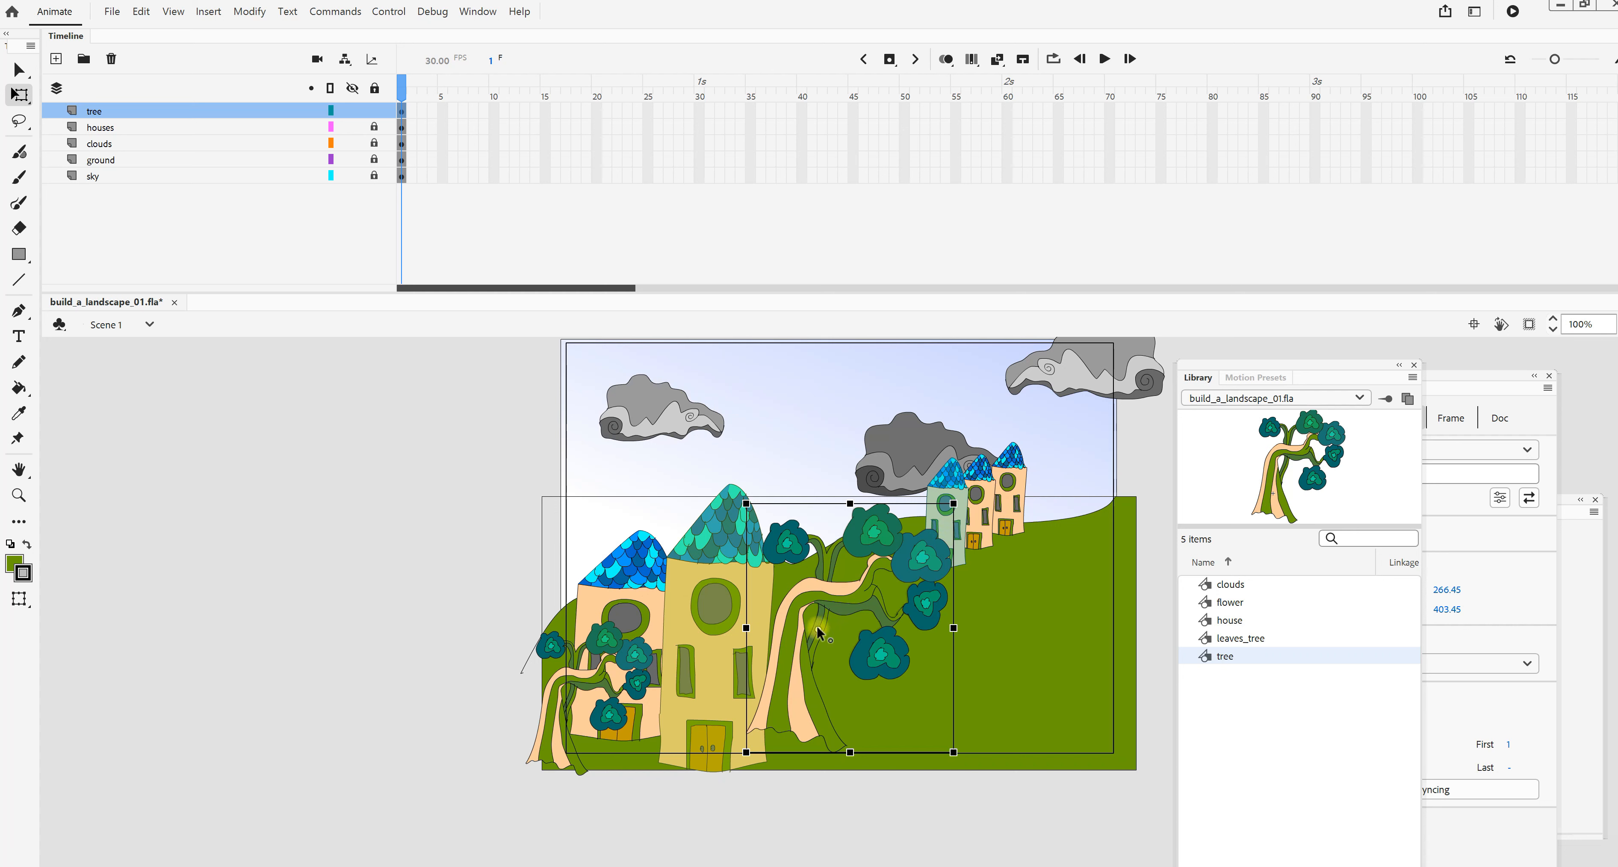
drag(788, 655, 813, 604)
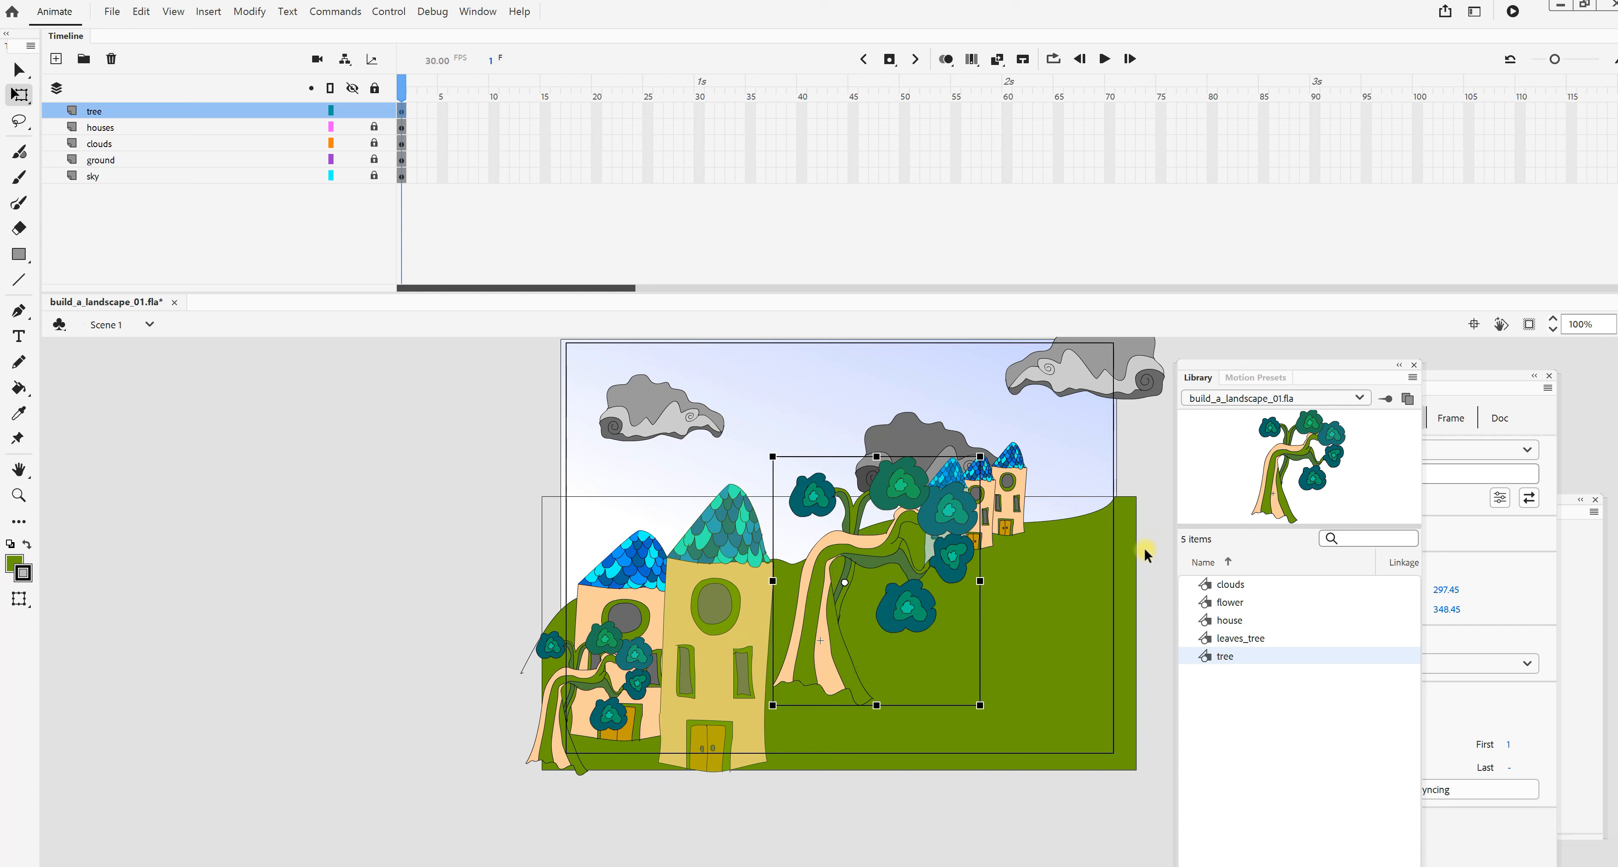
Add a tree instance on the tree layer, shrink it to less than half size and place it just right of the hilltop houses.
drag(1308, 455, 1108, 597)
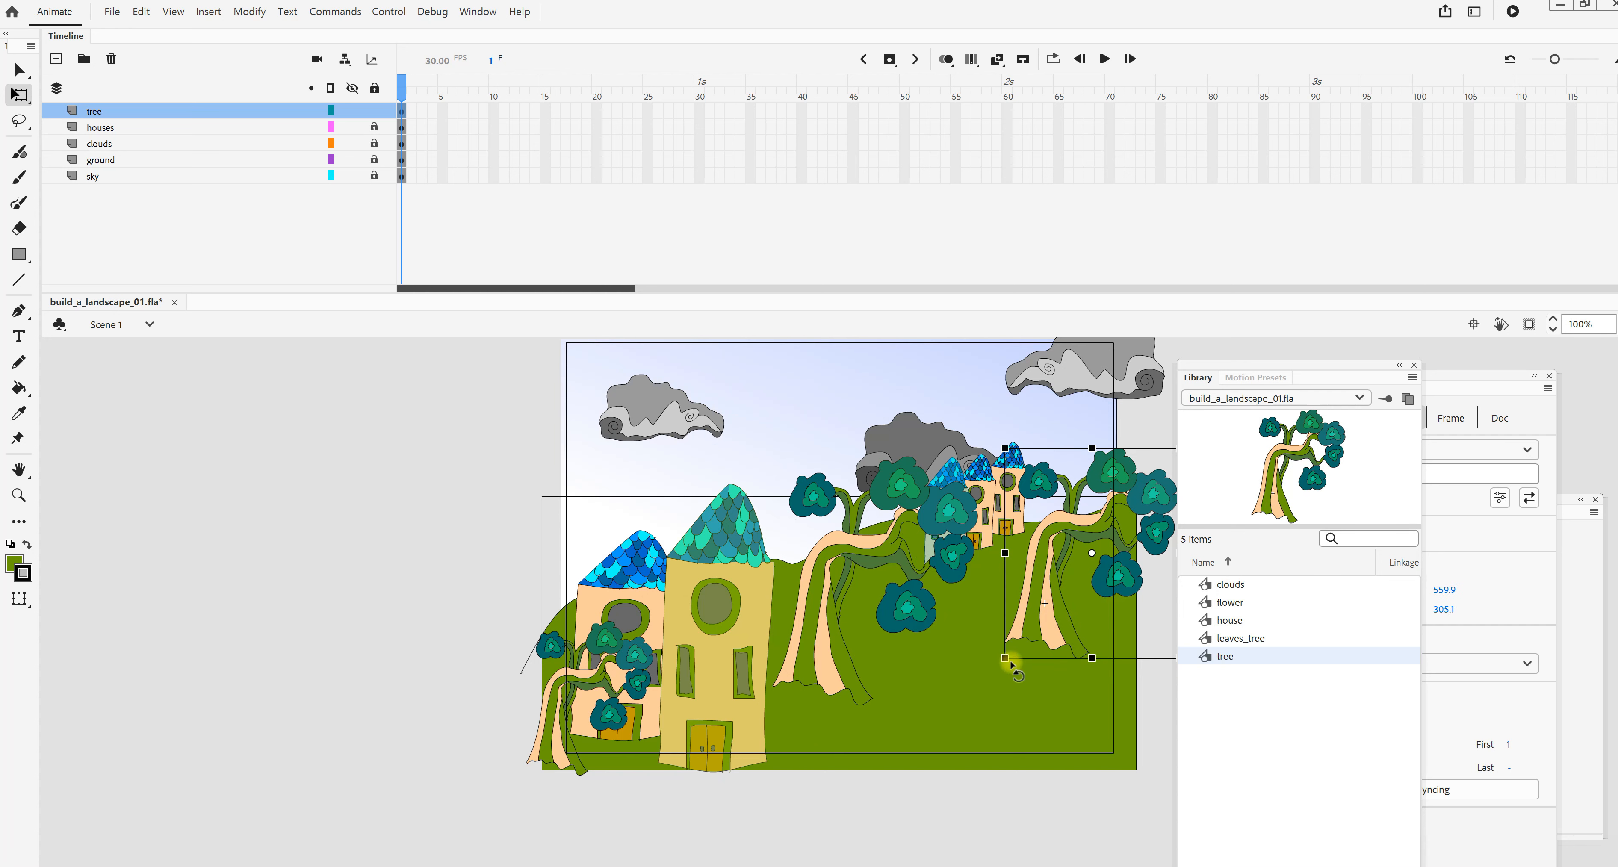
drag(1005, 658, 1052, 626)
drag(1070, 538, 1043, 483)
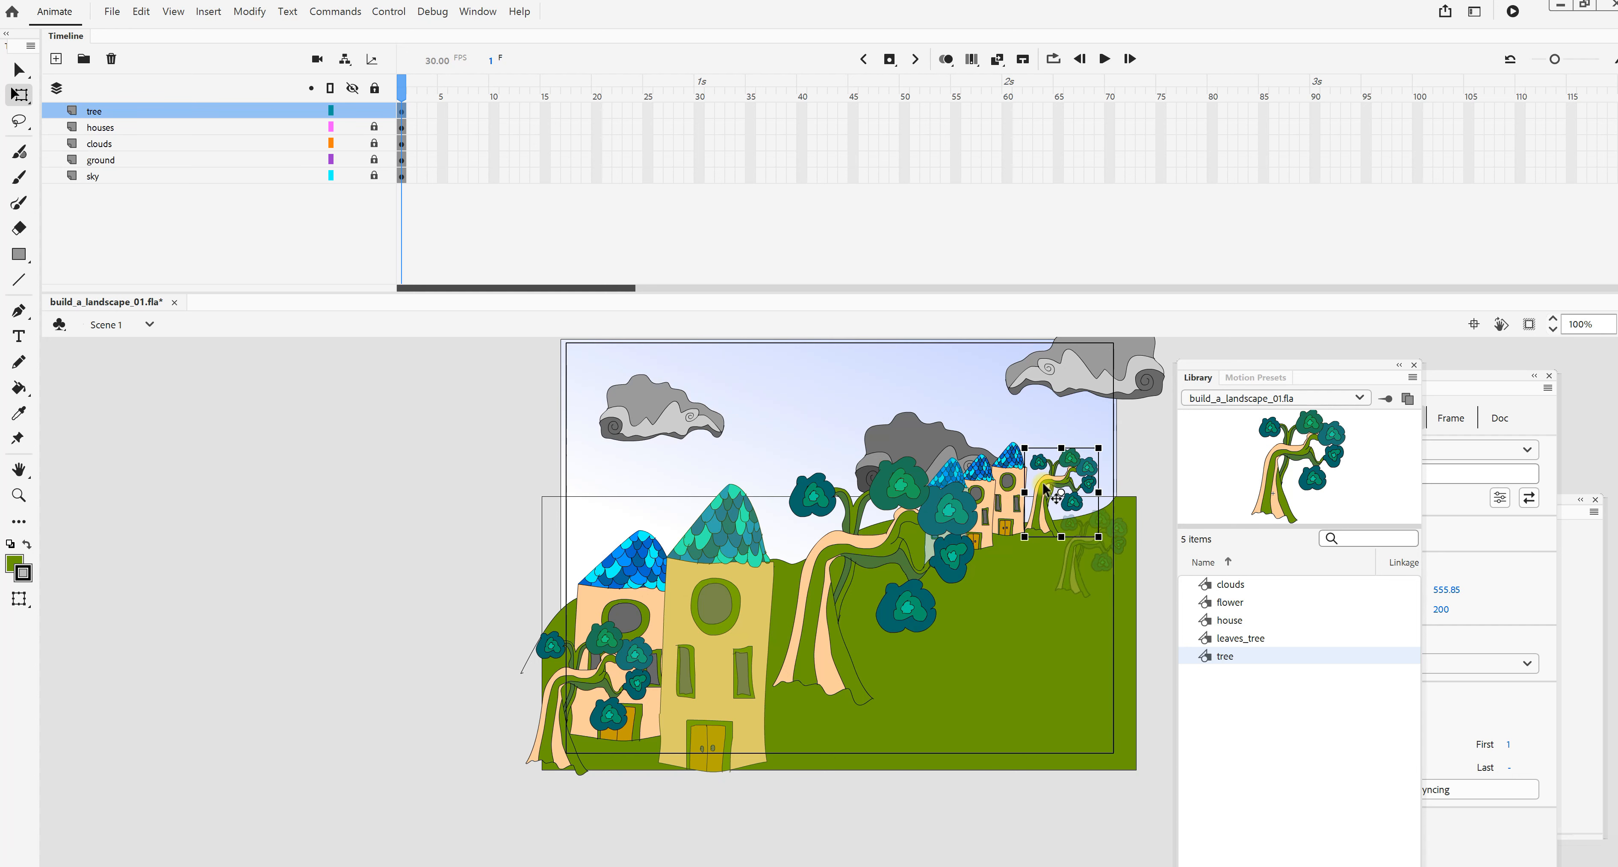
Add two trees along the ground's right edge: a slightly reduced one on the slope and a full-size one lower down, partly overlapping it.
drag(1279, 461, 1094, 598)
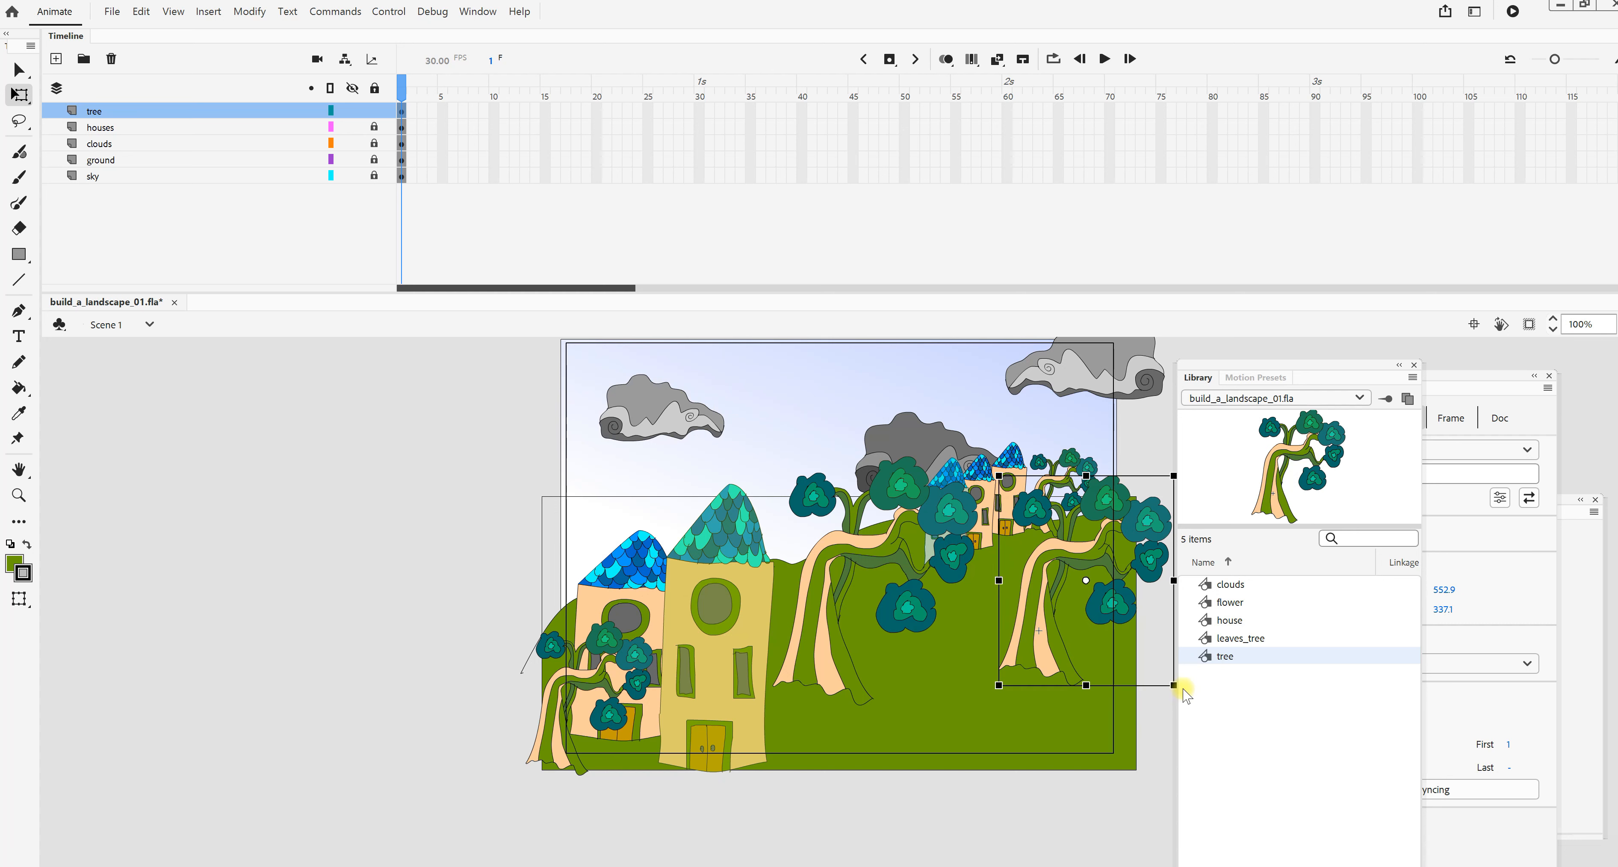
drag(1173, 686, 1162, 665)
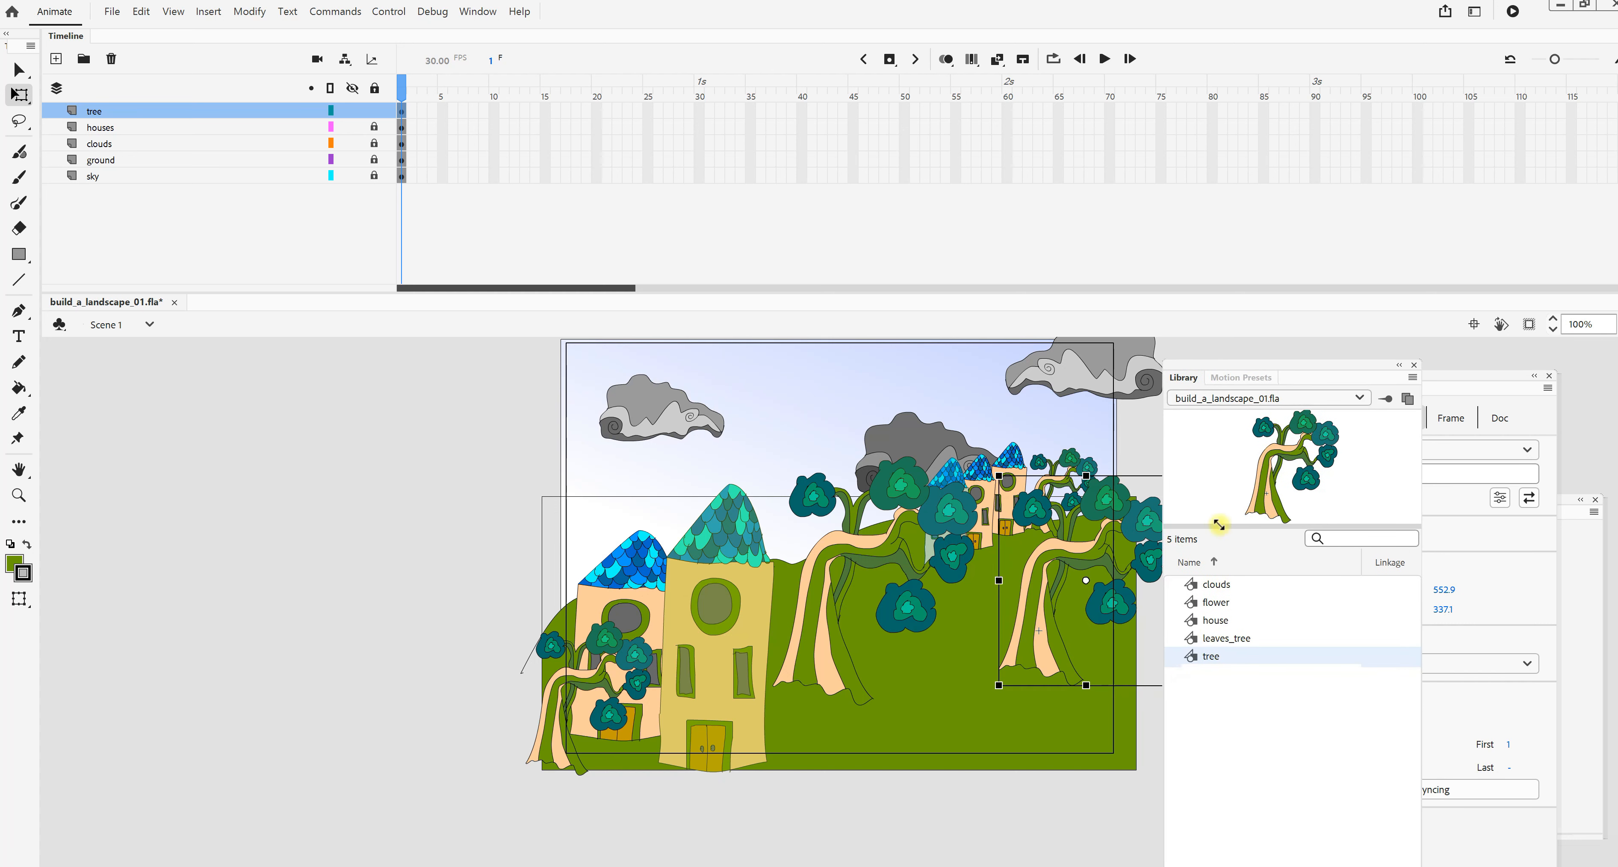
drag(1232, 368, 1320, 364)
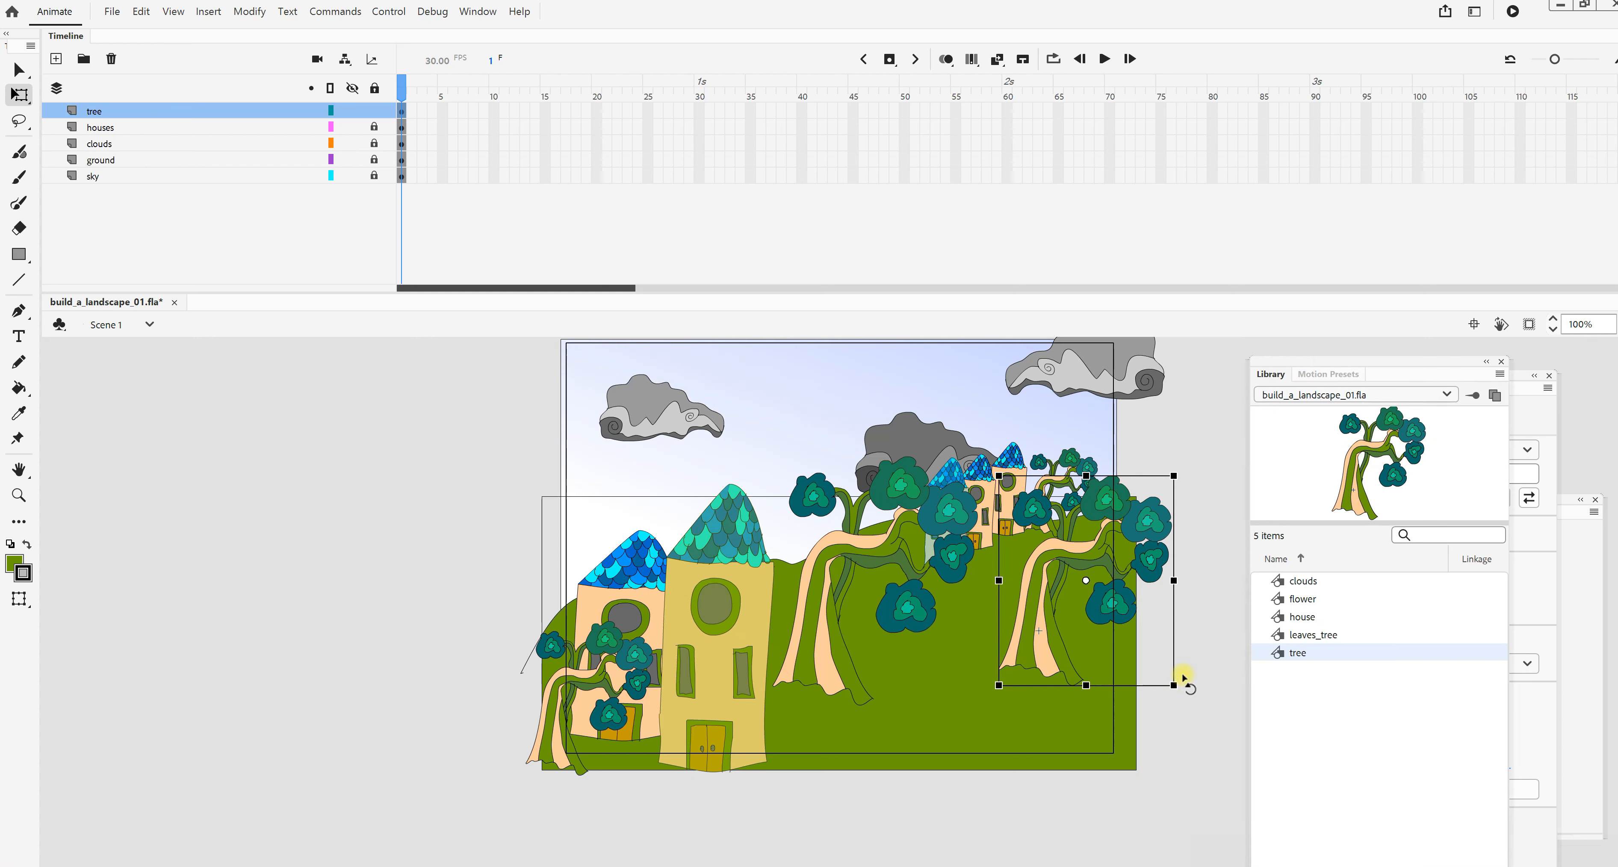
drag(1172, 685, 1158, 657)
mouse_move(1050, 567)
mouse_down()
mouse_move(1082, 558)
mouse_move(1094, 580)
mouse_move(1069, 549)
mouse_up()
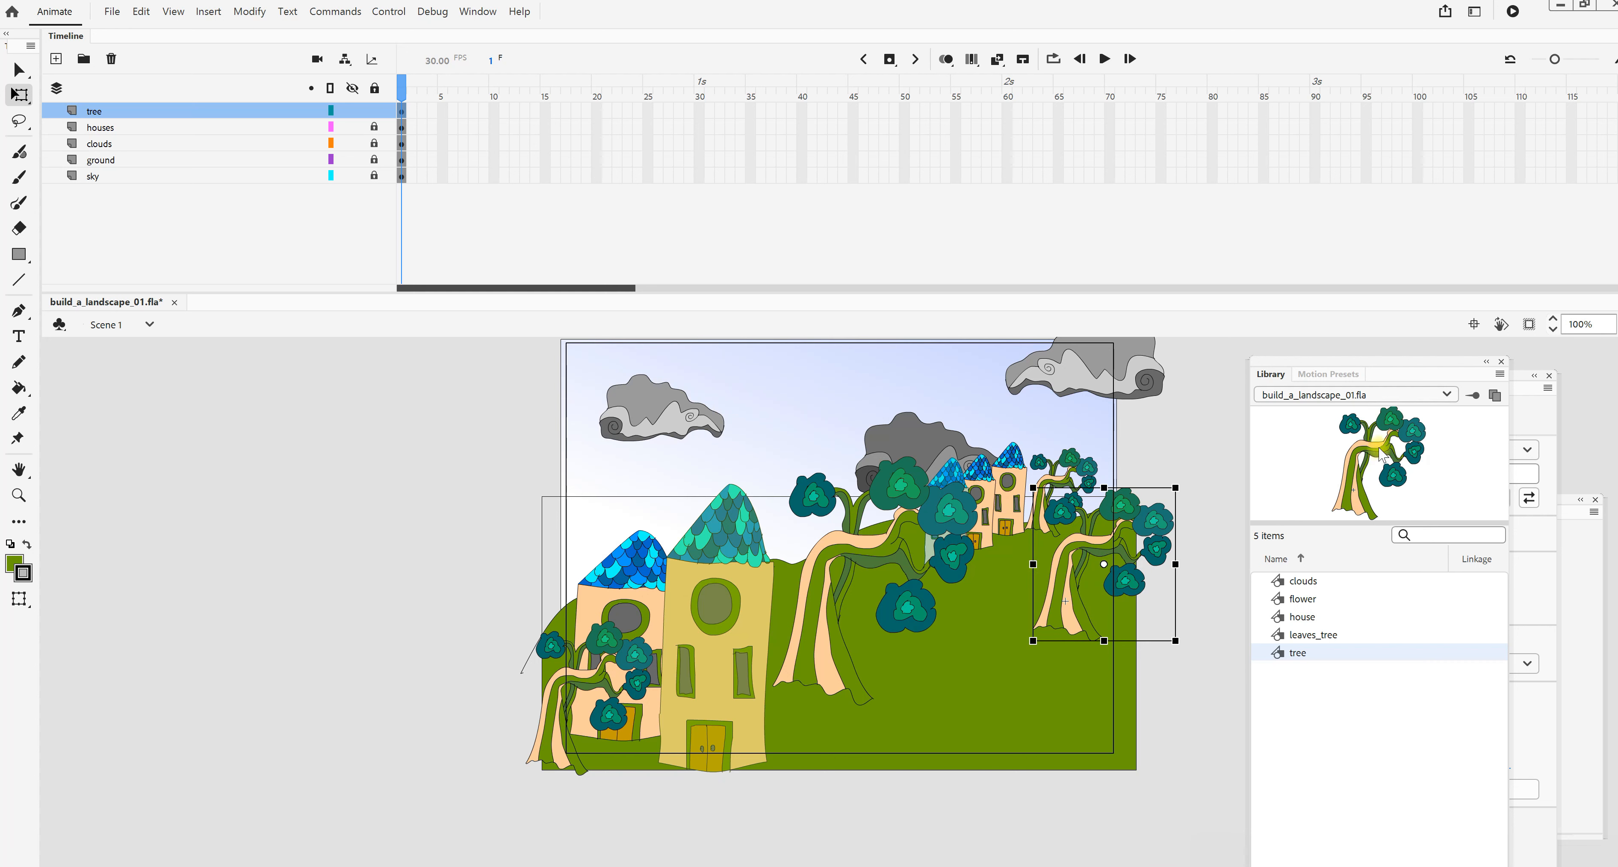
drag(1379, 457, 1153, 715)
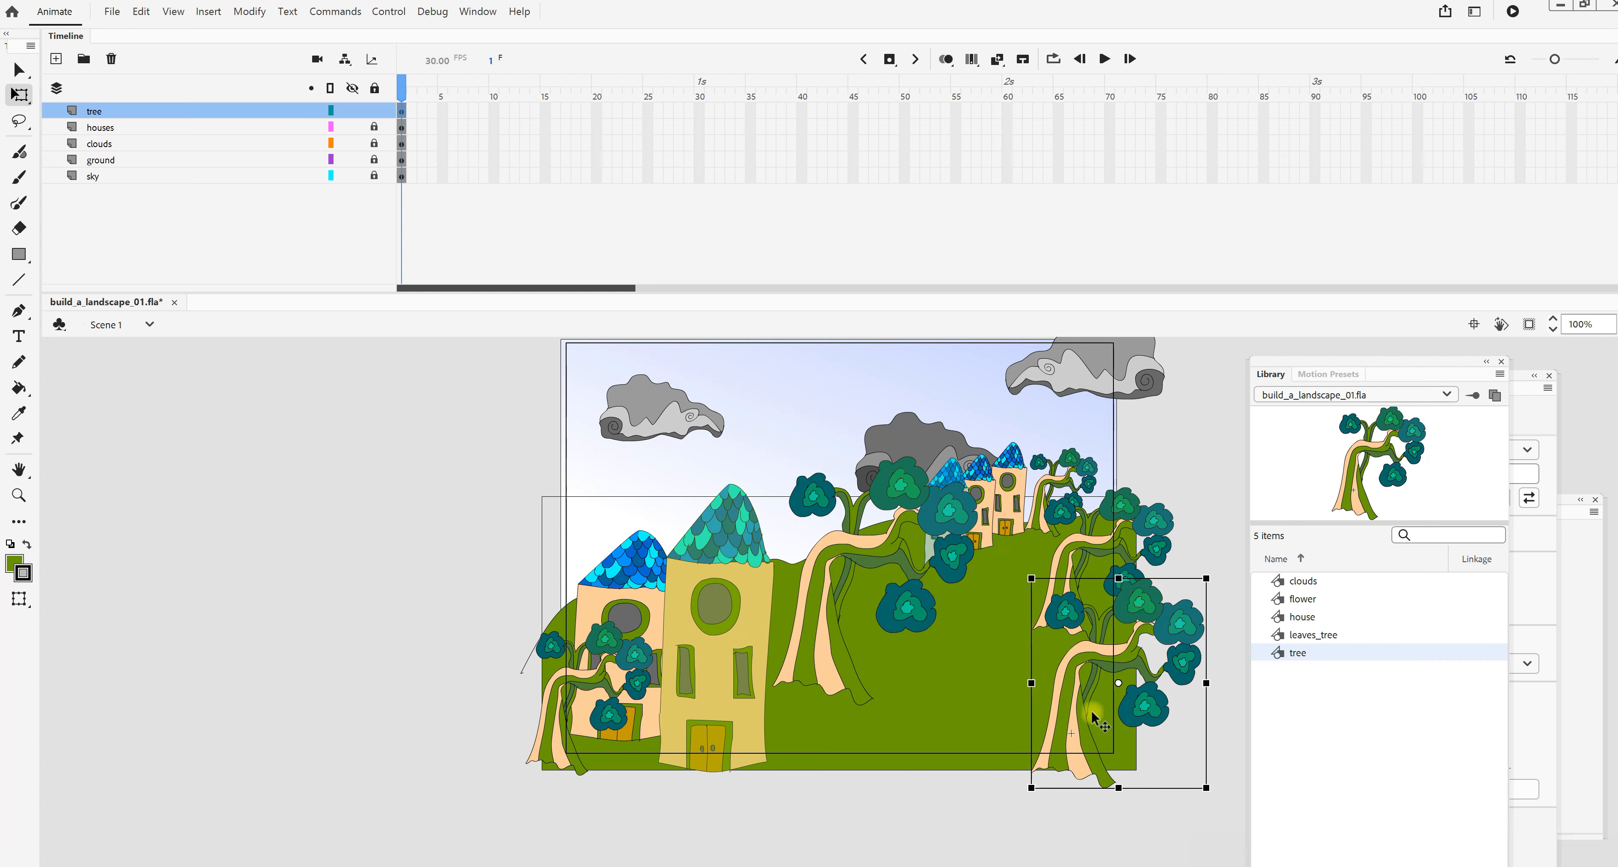
drag(1075, 689, 1113, 650)
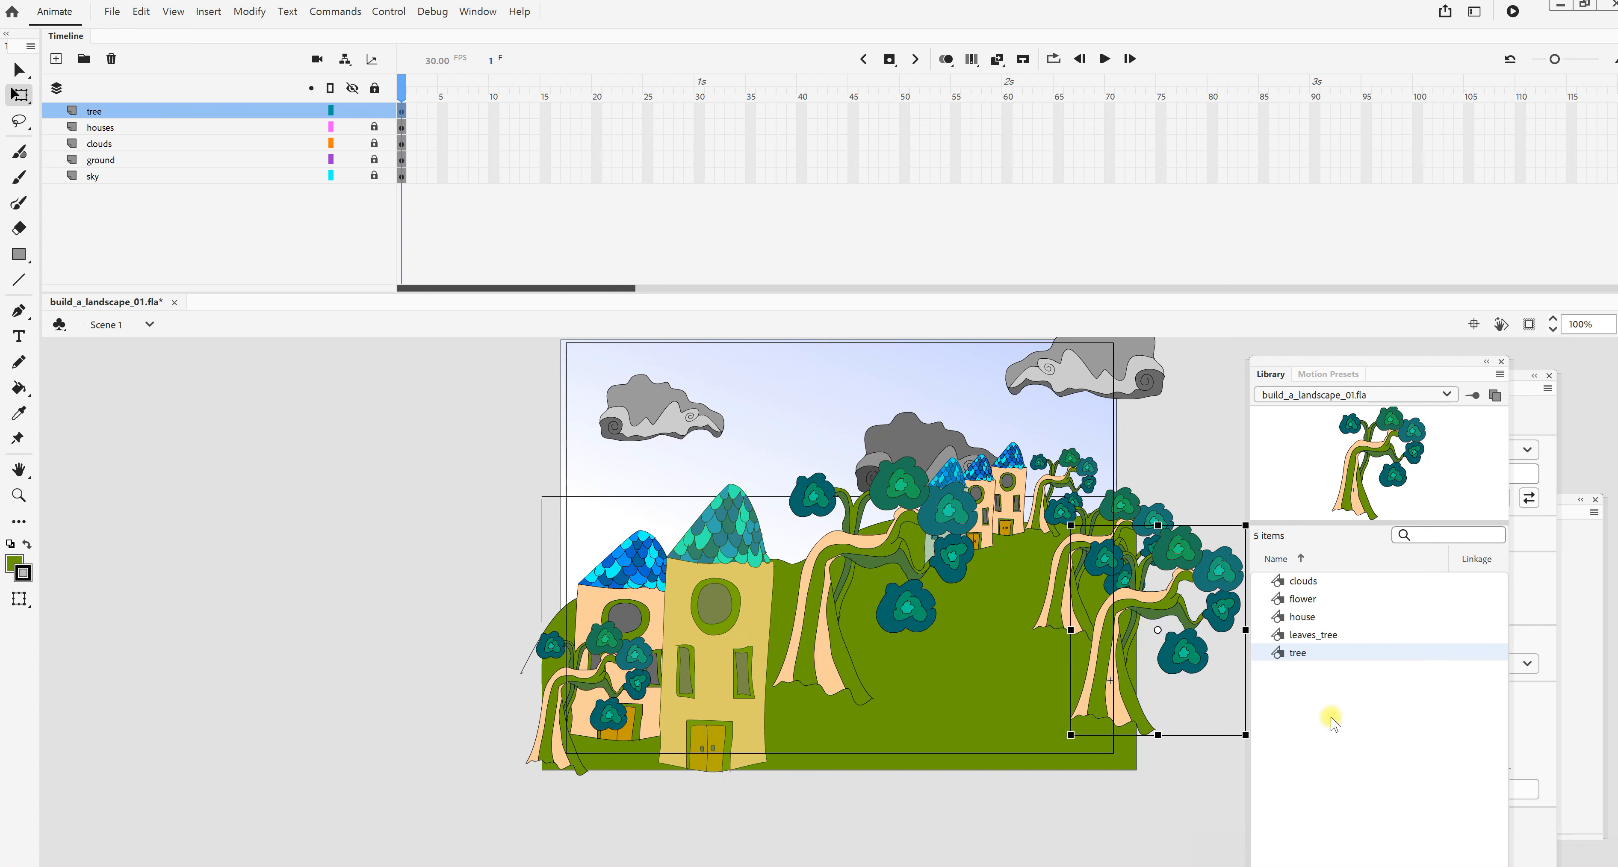
Create a new layer named flowers above the tree layer and lock the tree layer.
click(1292, 600)
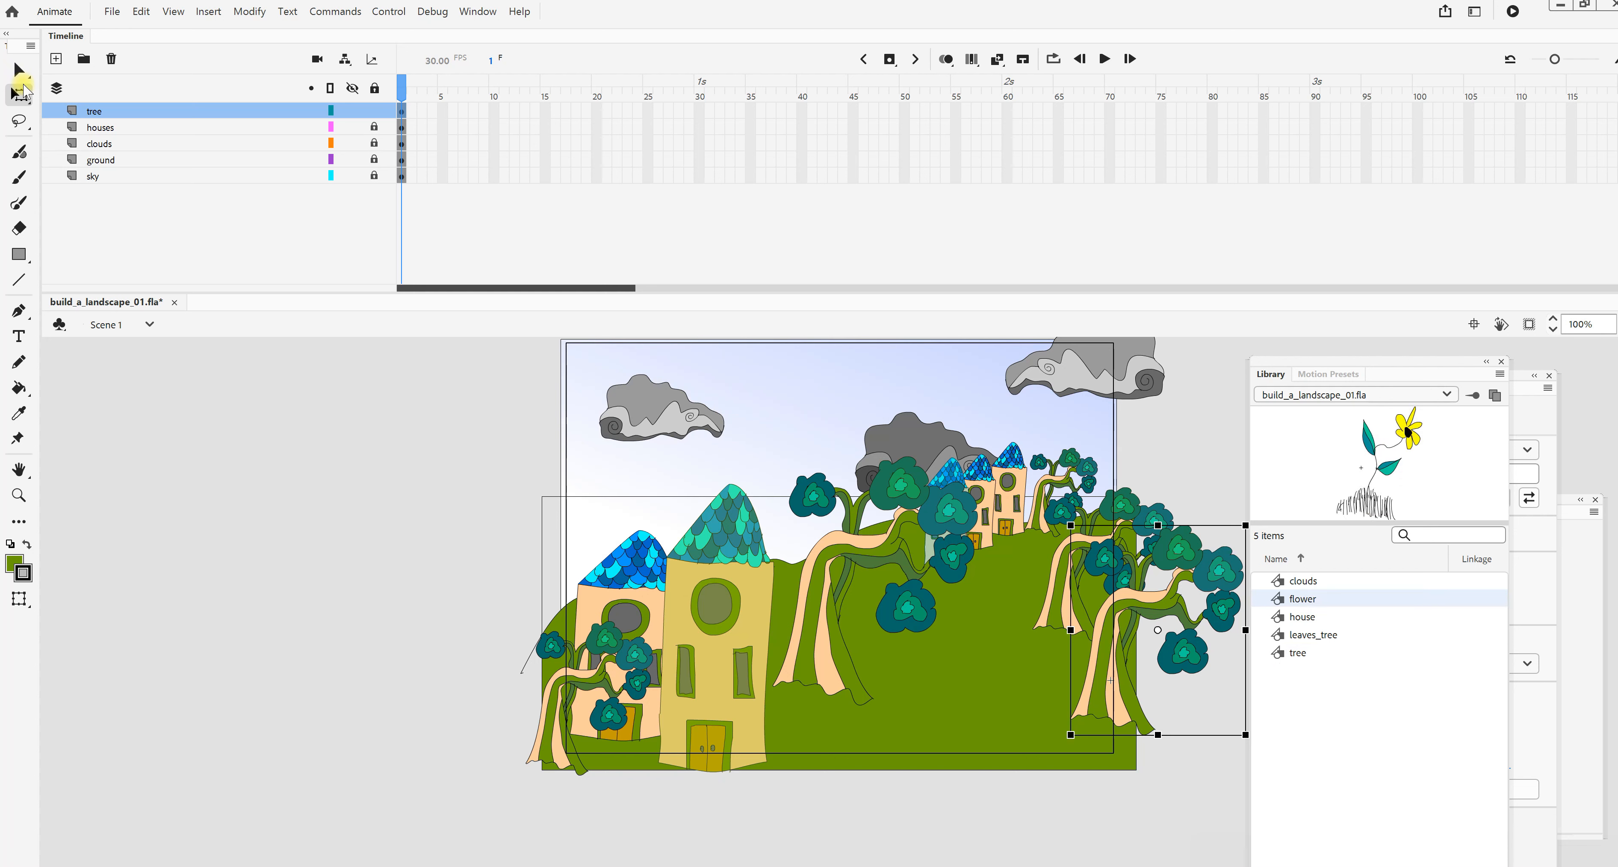
click(56, 59)
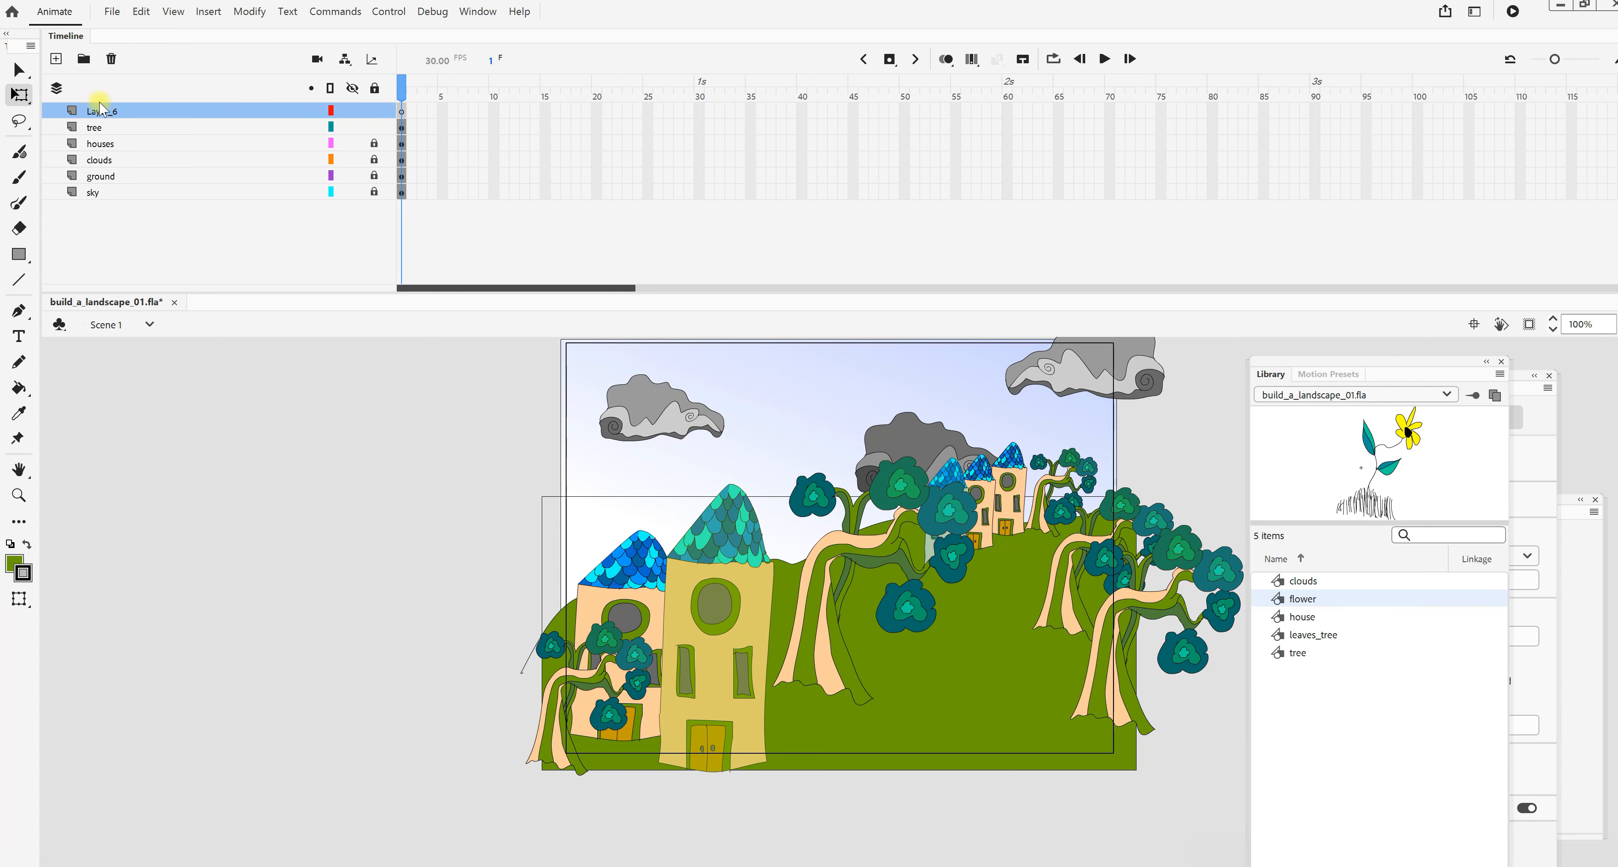
double_click(107, 108)
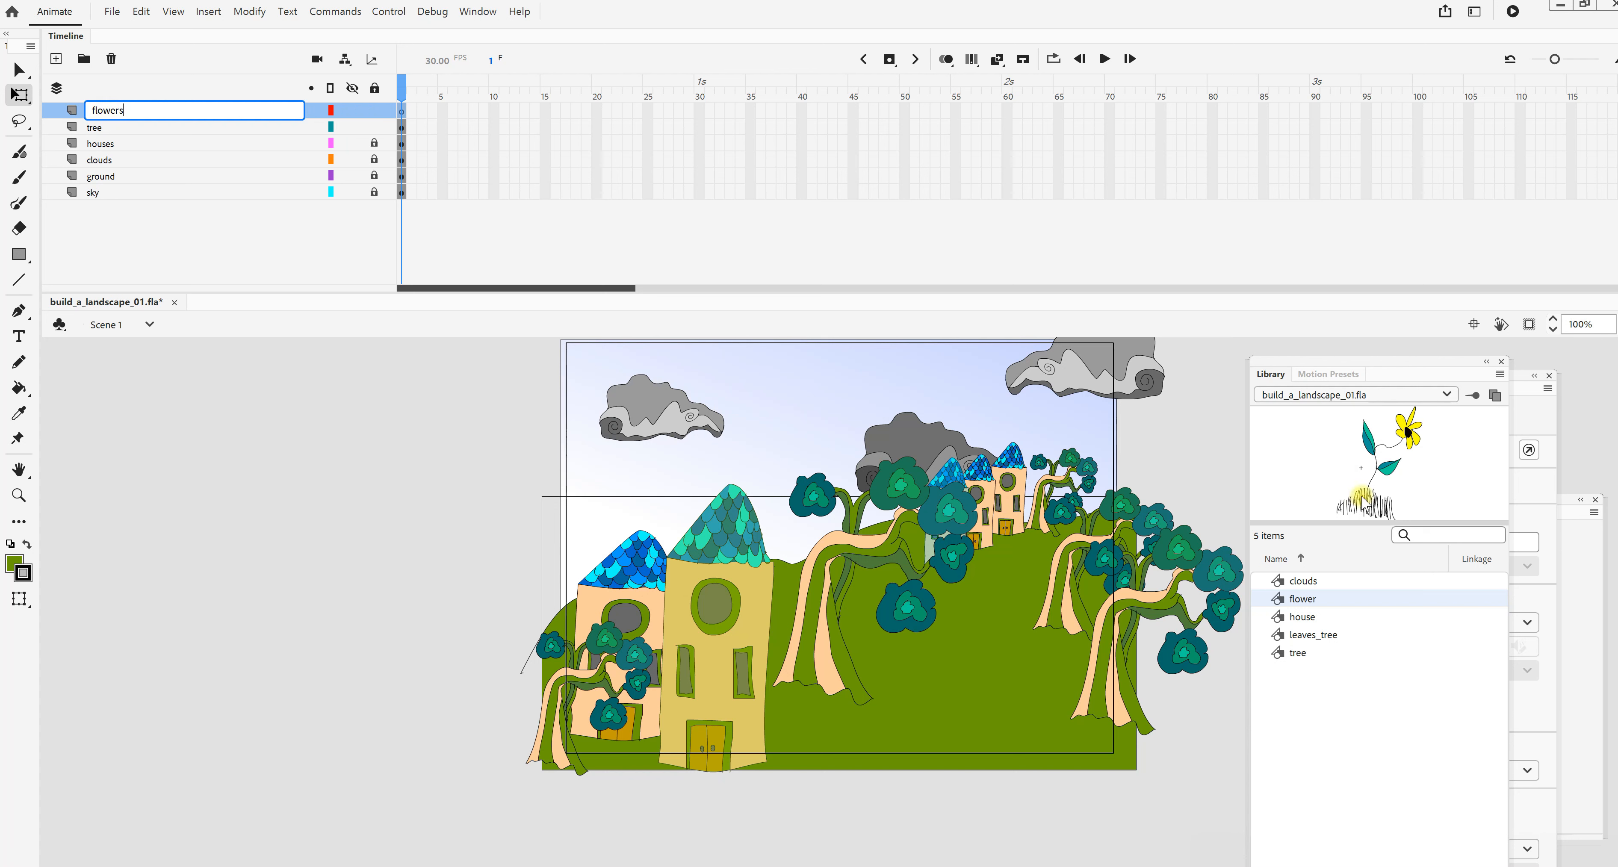
click(374, 128)
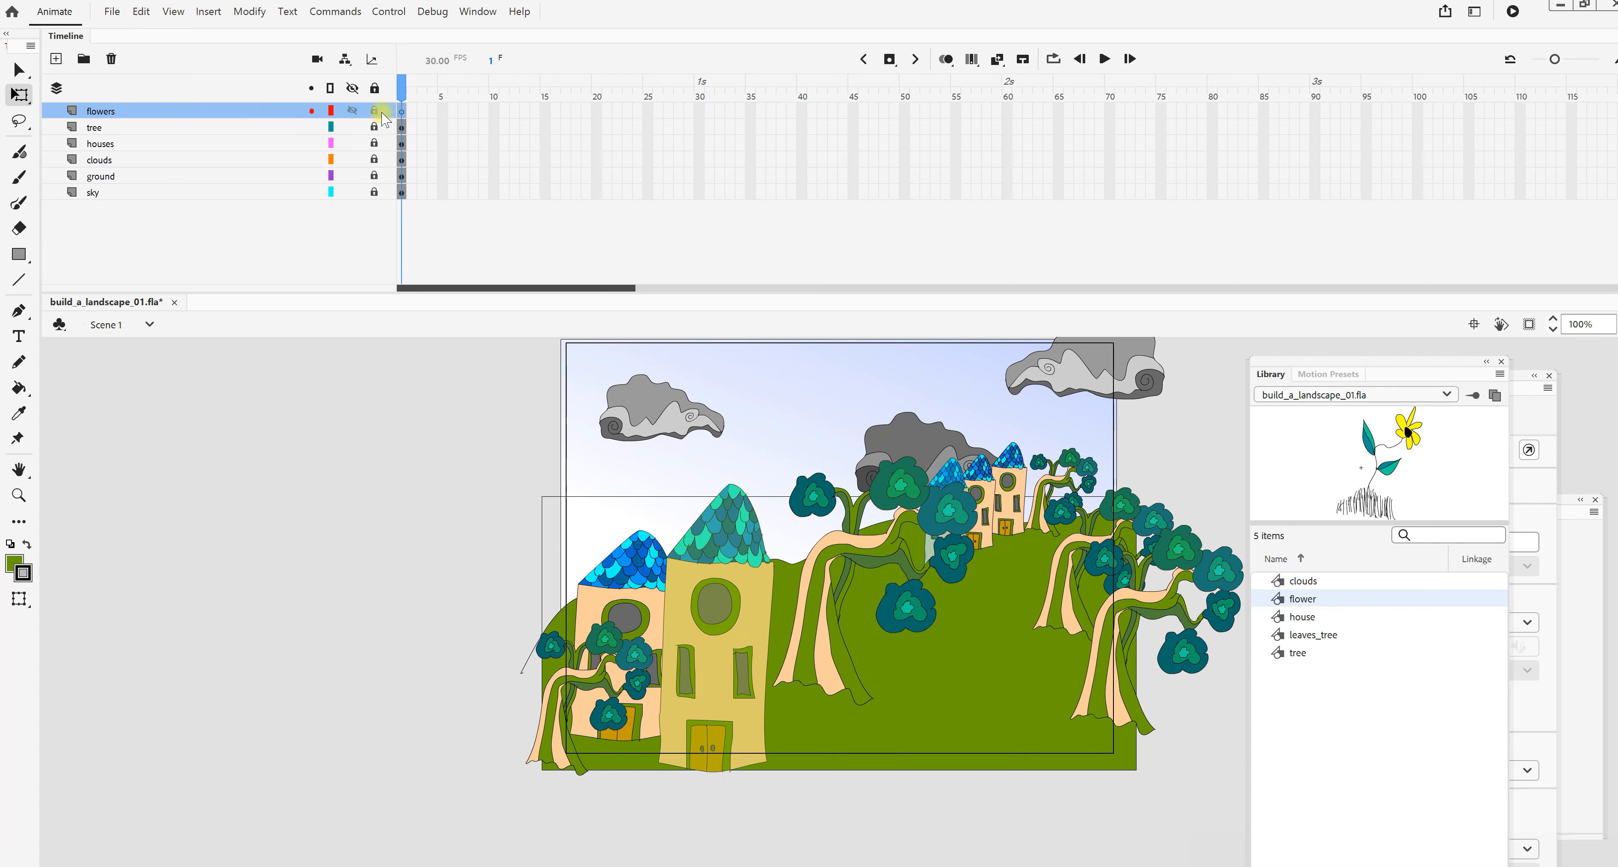
Add two shrunken flower instances, one at the foot of the large middle tree and one beside the tree on the right slope.
drag(1389, 470, 870, 692)
drag(920, 758, 874, 706)
drag(808, 666, 847, 692)
drag(1311, 443, 938, 688)
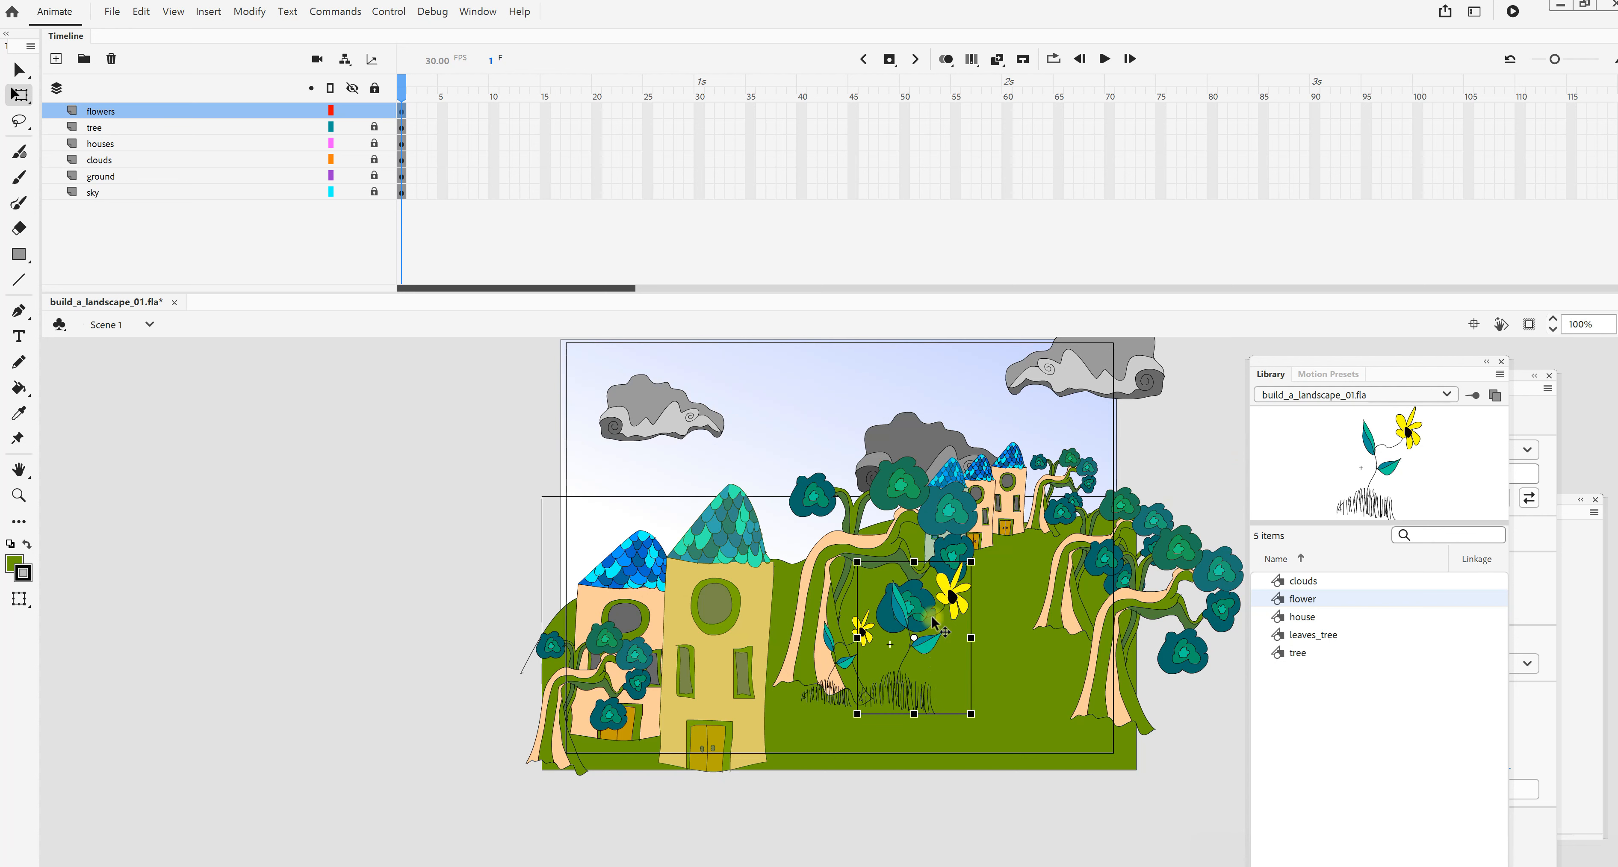
drag(899, 616, 1033, 598)
drag(1106, 697, 1085, 680)
Add two flowers at the base of the lower right tree, one scaled to about three quarters and a smaller one beside it.
drag(1358, 472, 1089, 716)
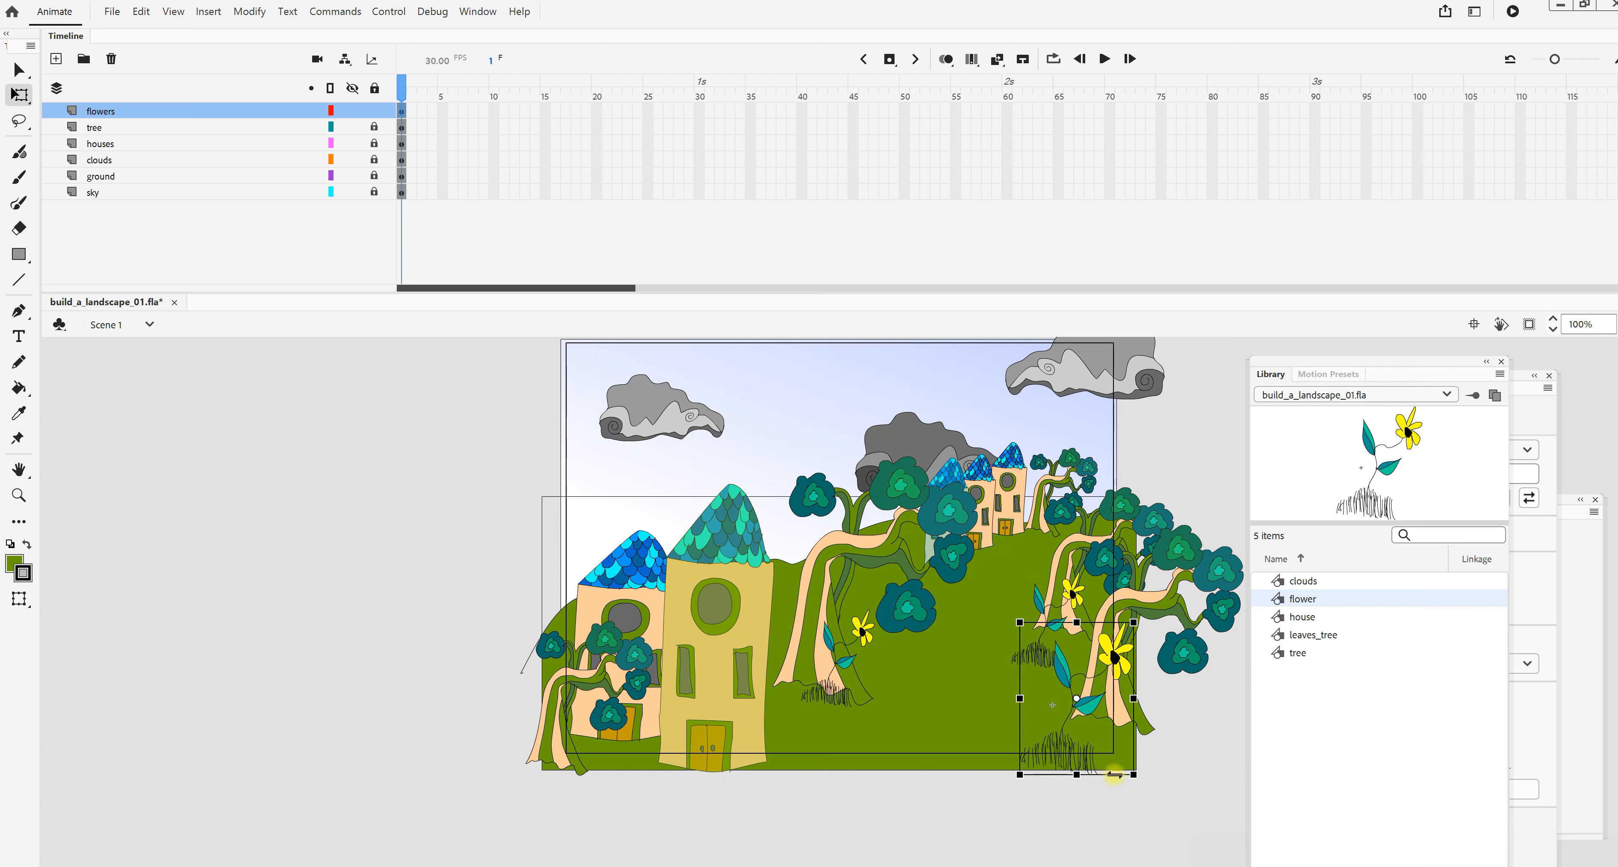
drag(1132, 776, 1118, 753)
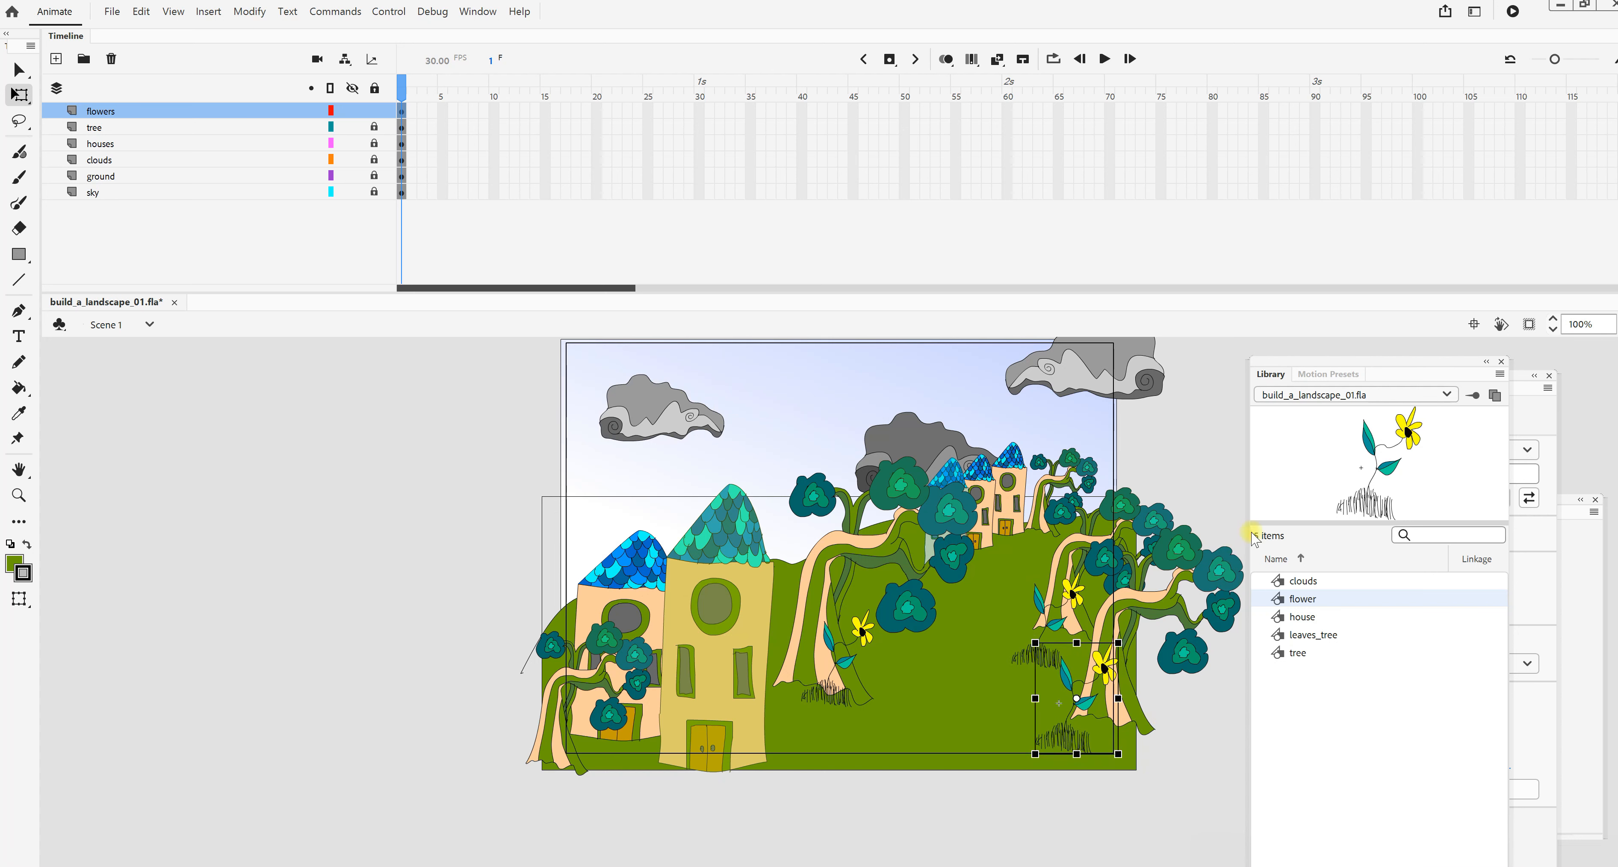
drag(1393, 468, 1149, 754)
Add a flower scaled to less than half size and place it between the hilltop houses and the small tree beside them.
drag(1400, 462, 1029, 583)
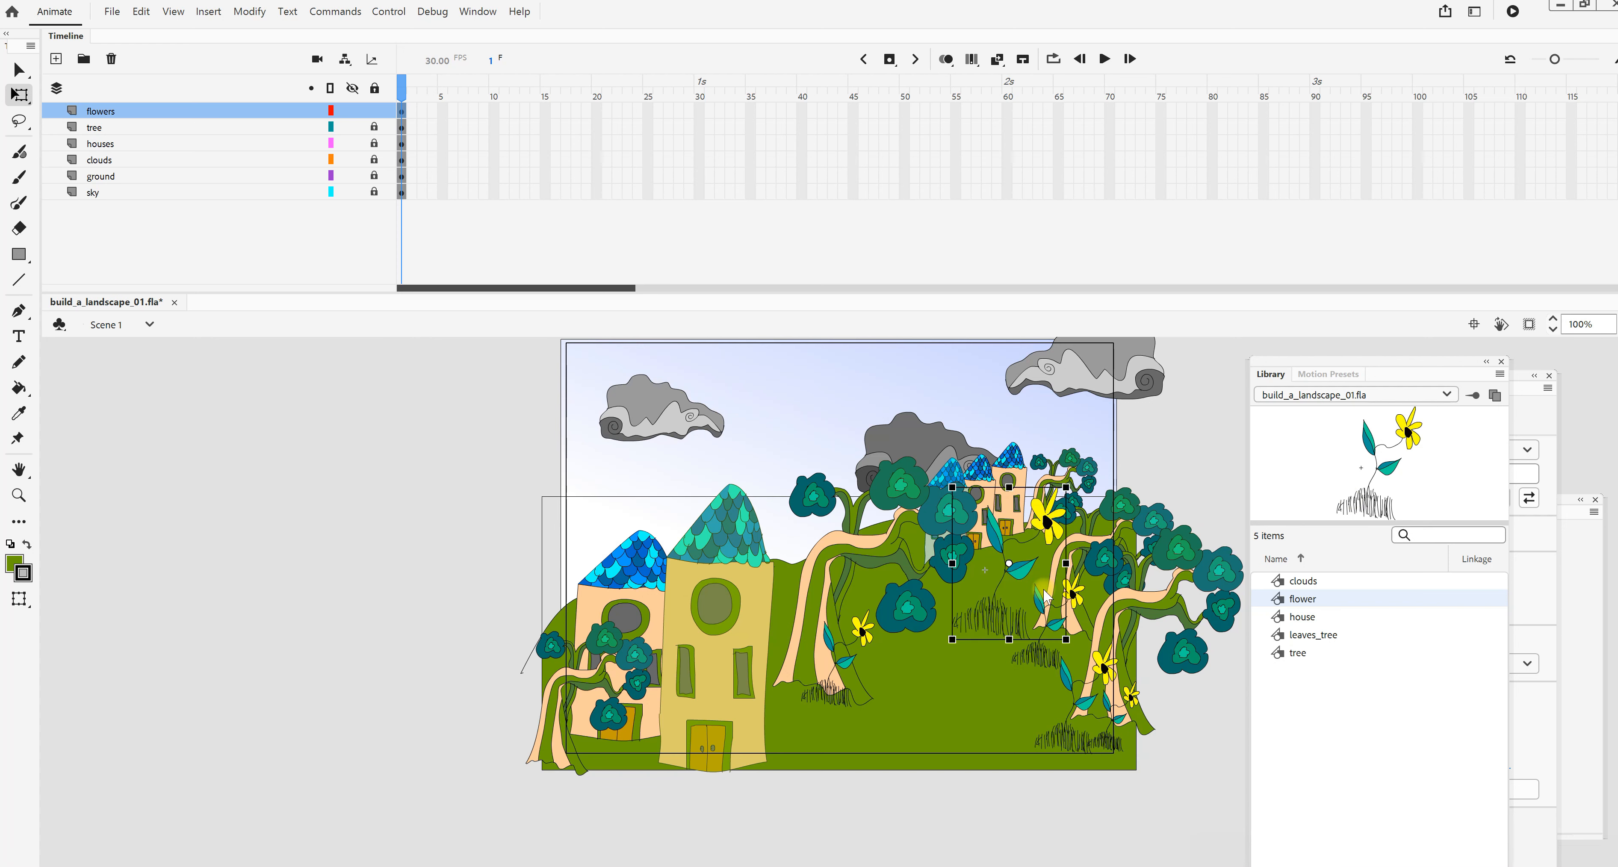
drag(1066, 486, 1033, 531)
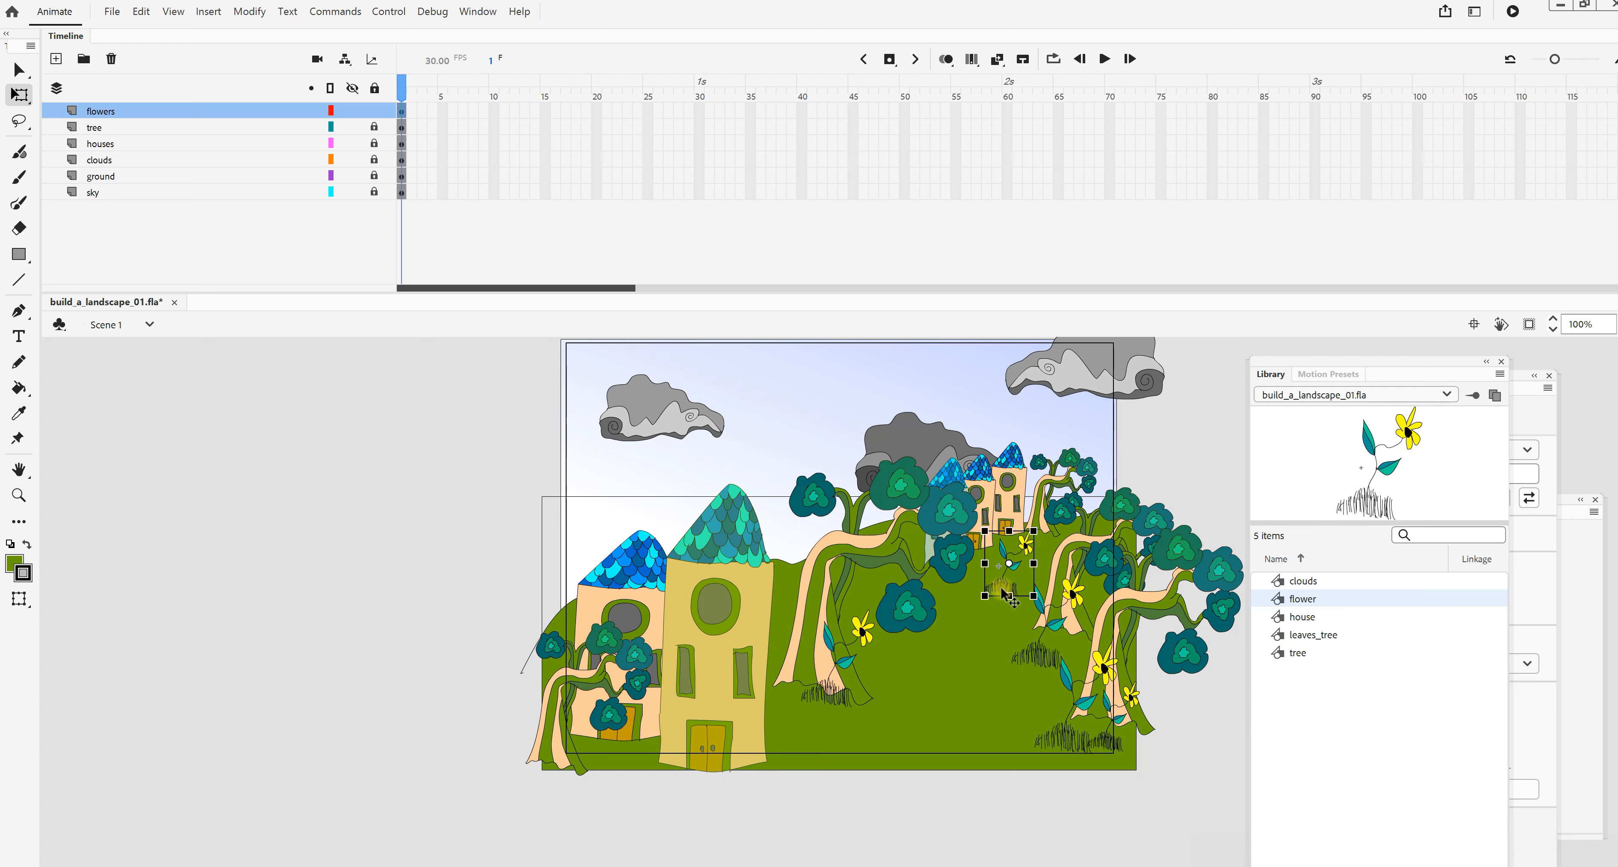
drag(1004, 593, 1025, 547)
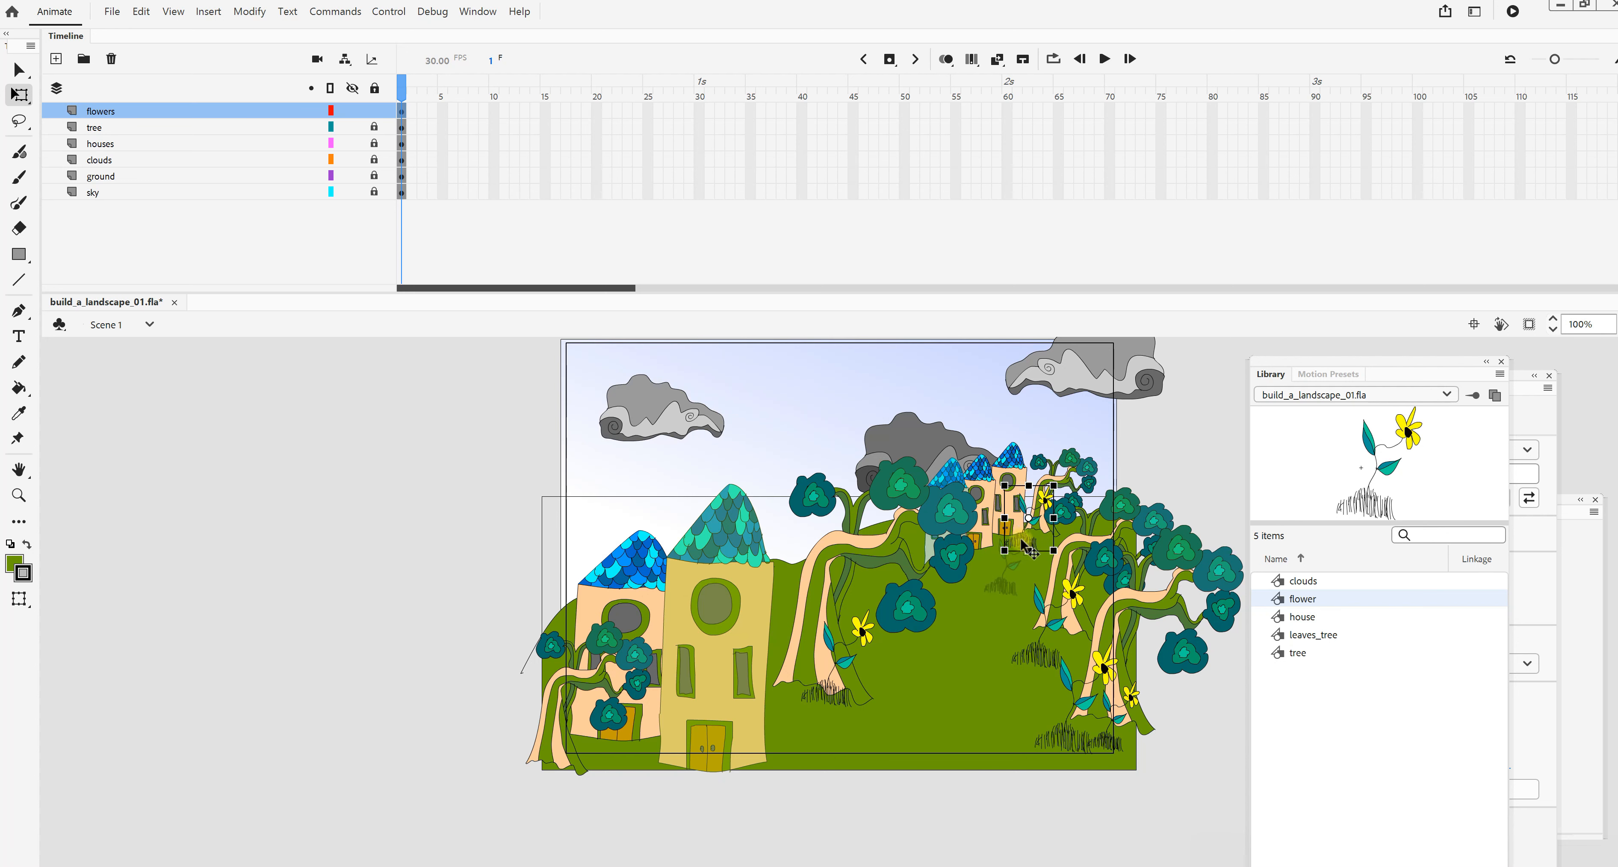
Add two more shrunken flowers, one on the slope below the hilltop houses and one on the open ground near the lower centre.
drag(1406, 440, 1003, 602)
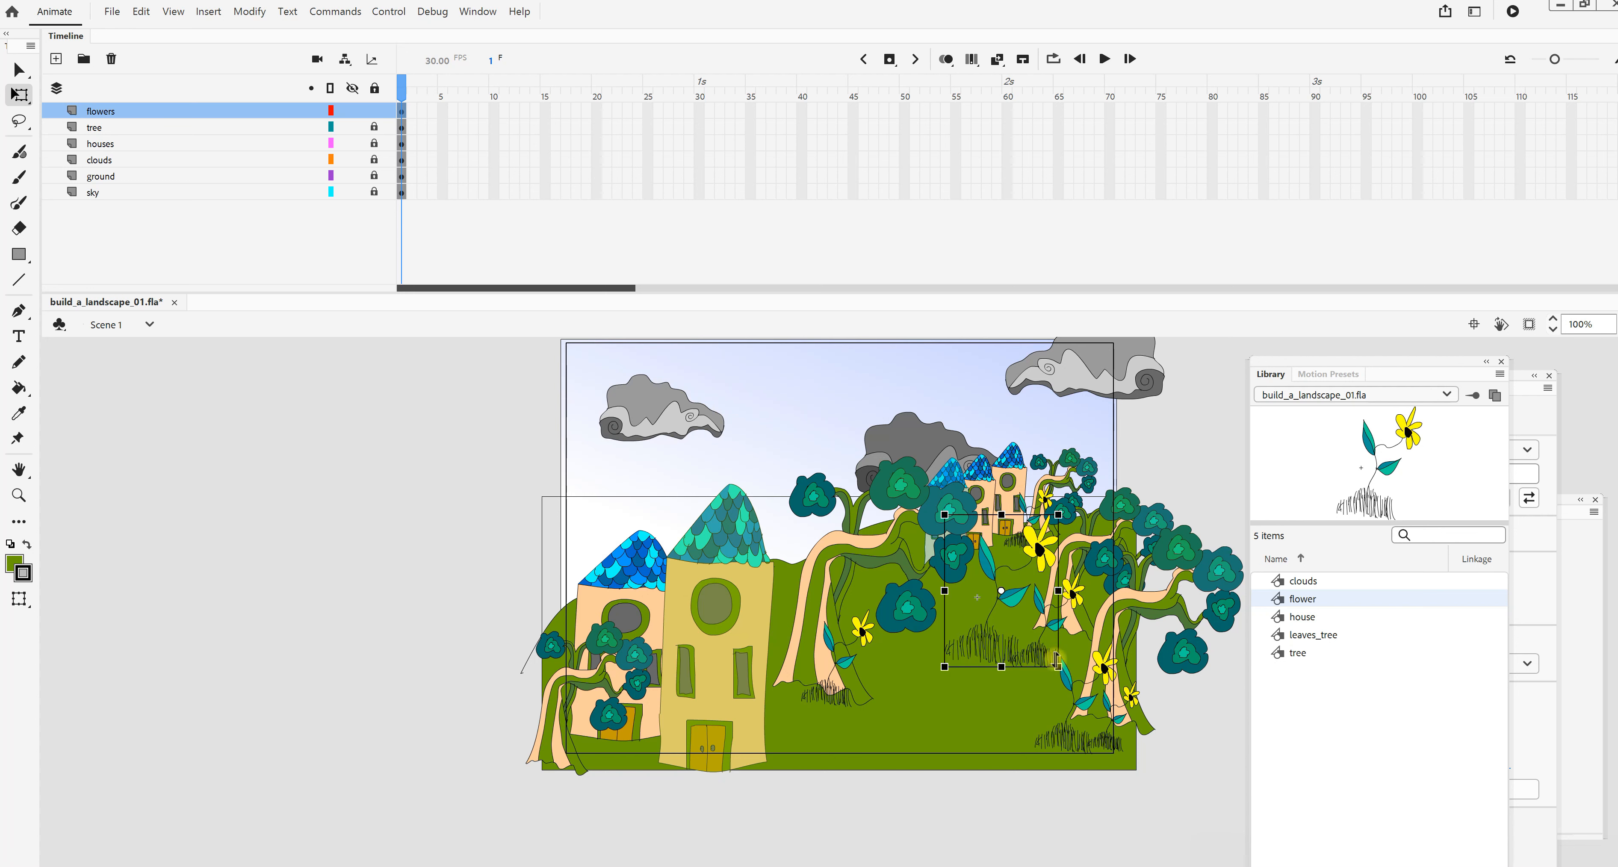
drag(1058, 666, 1034, 638)
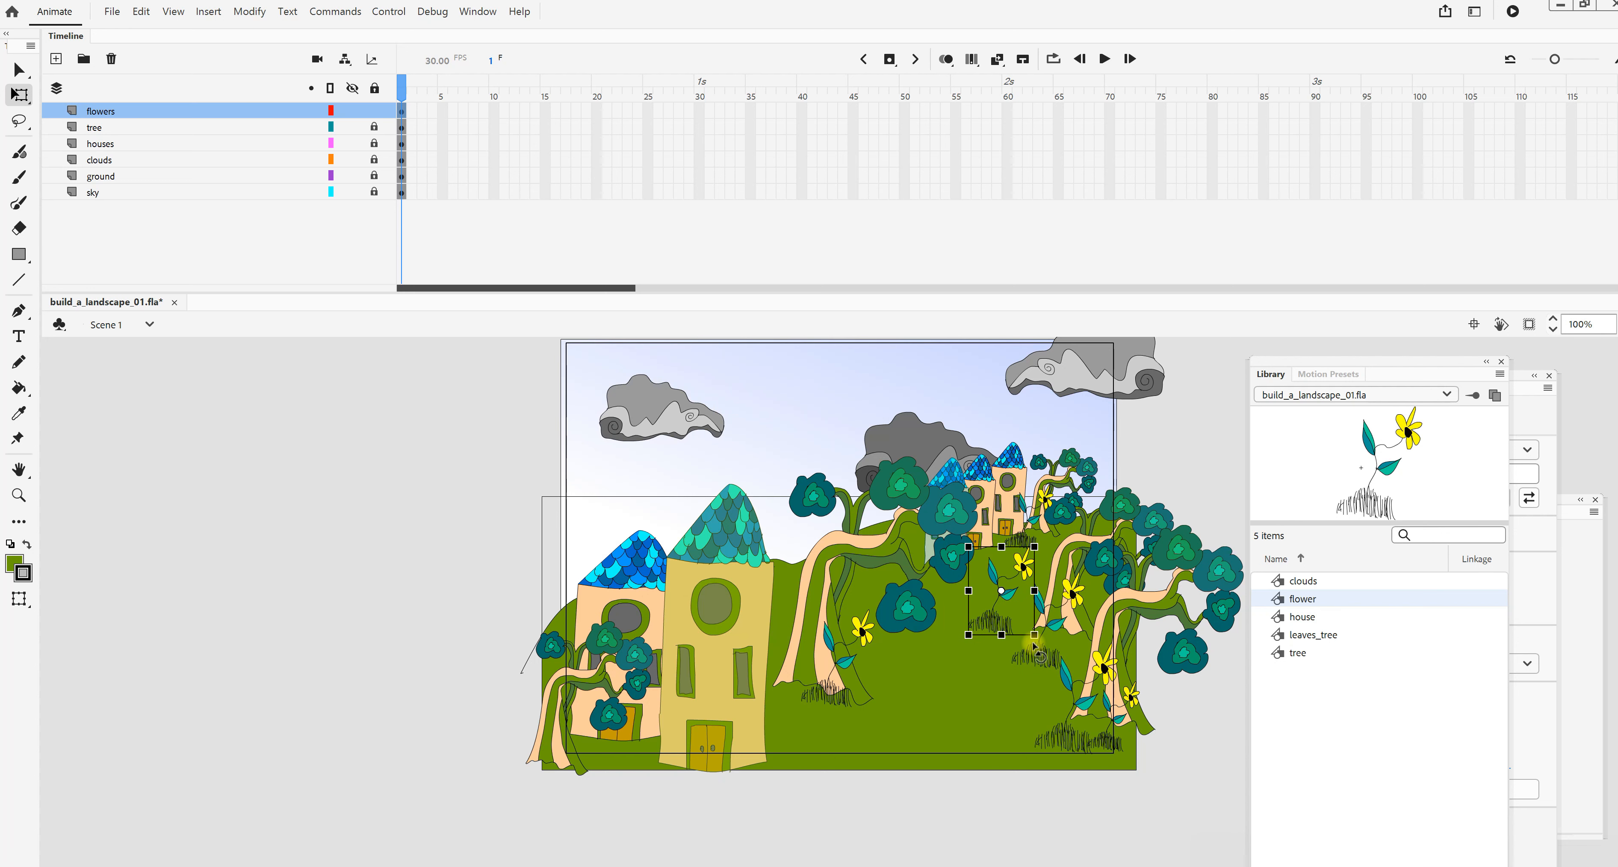
drag(1418, 424, 983, 717)
drag(983, 717, 944, 682)
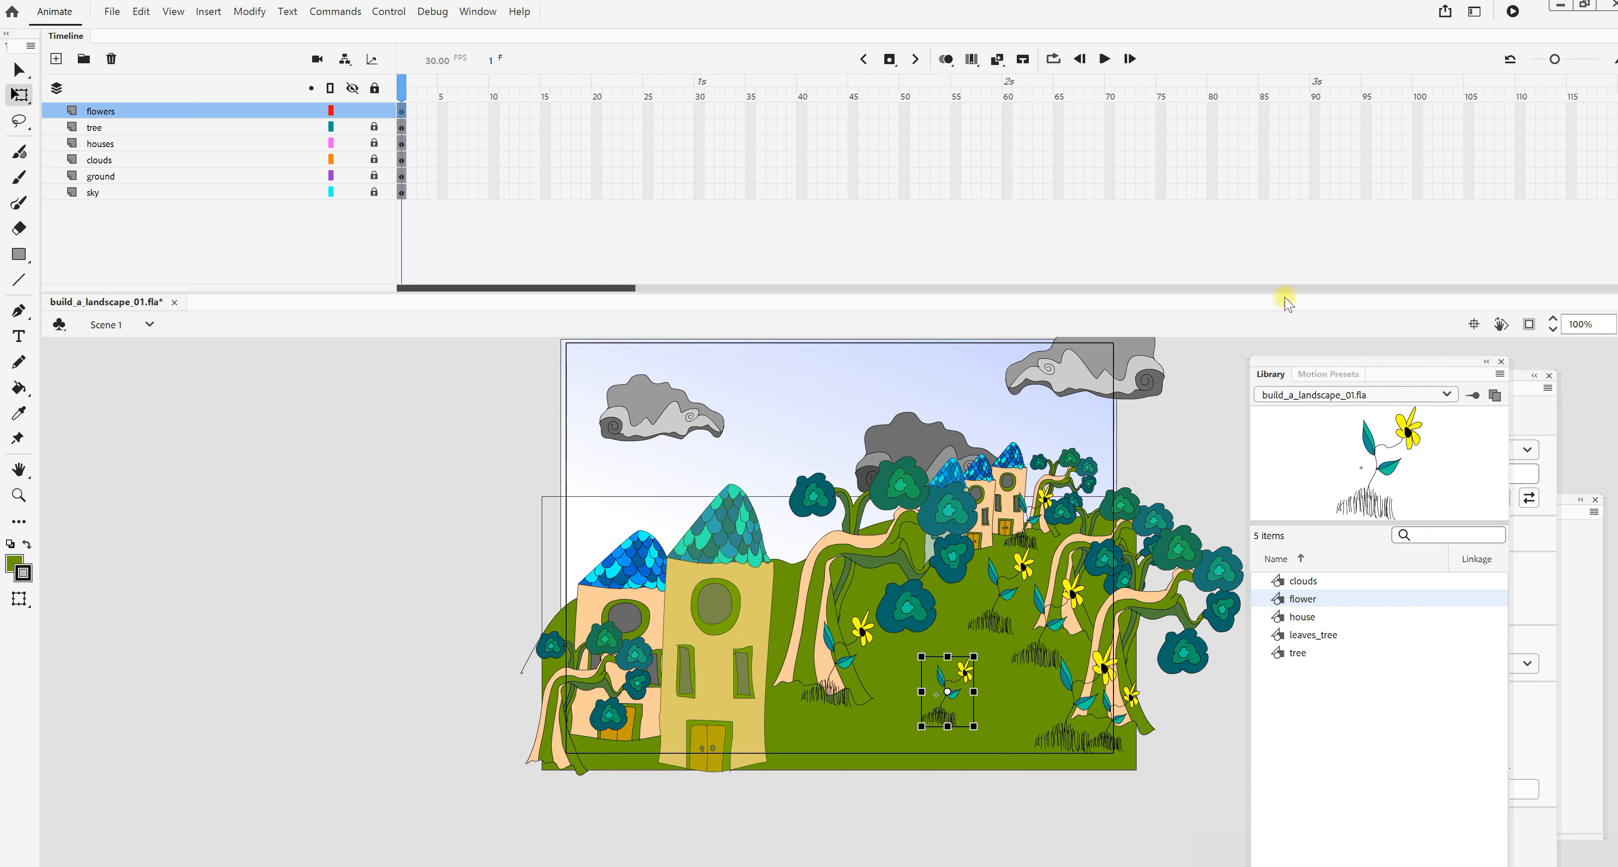
Clip the artwork outside the stage, unlock all layers and select the sky shape.
click(1528, 324)
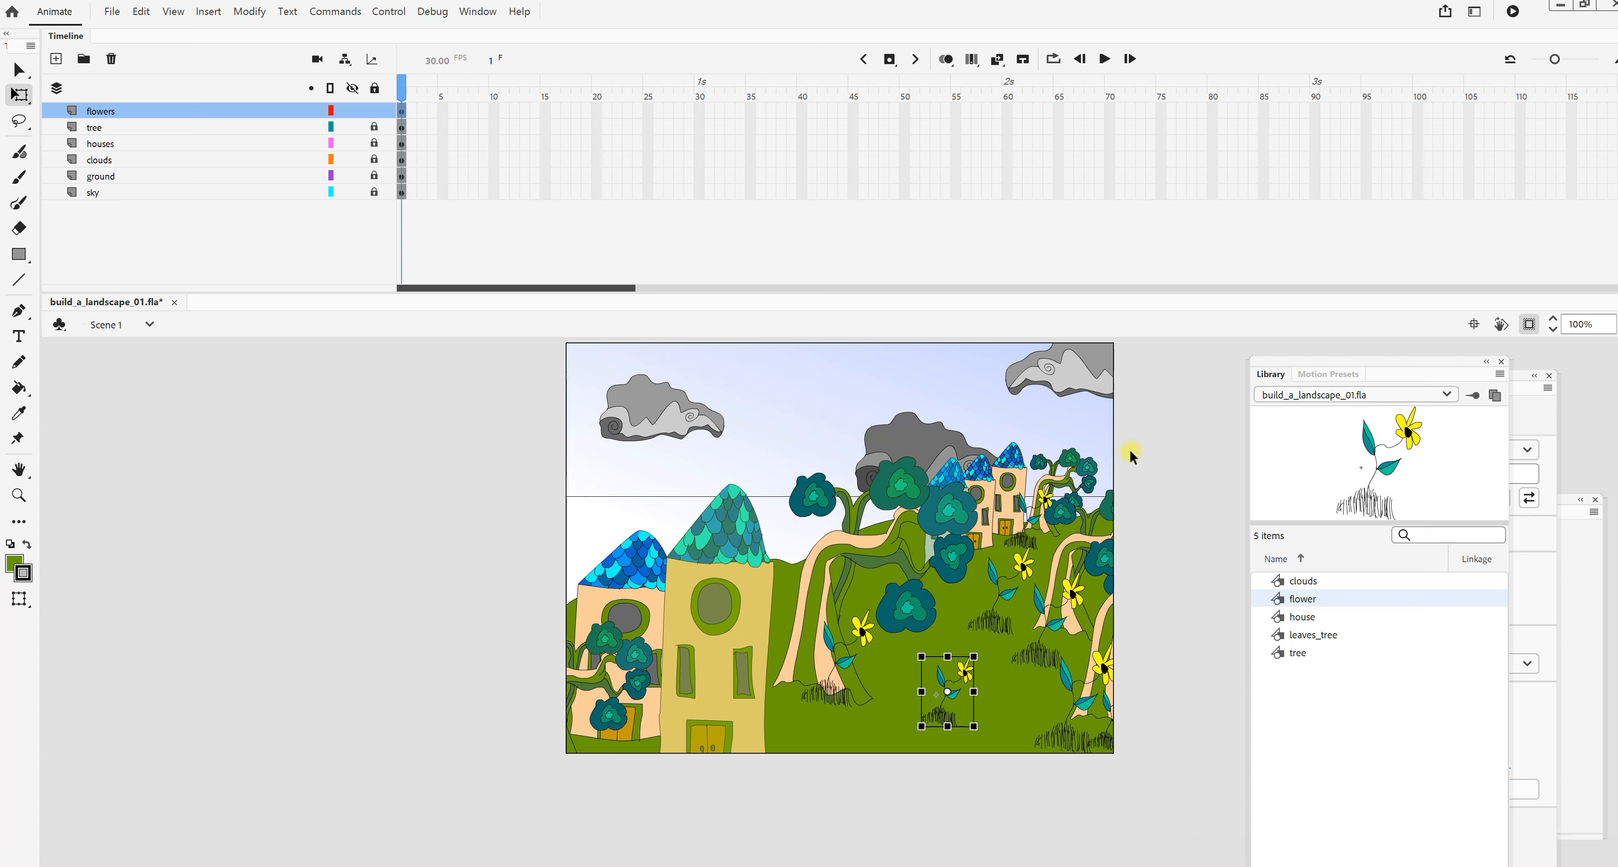
click(746, 581)
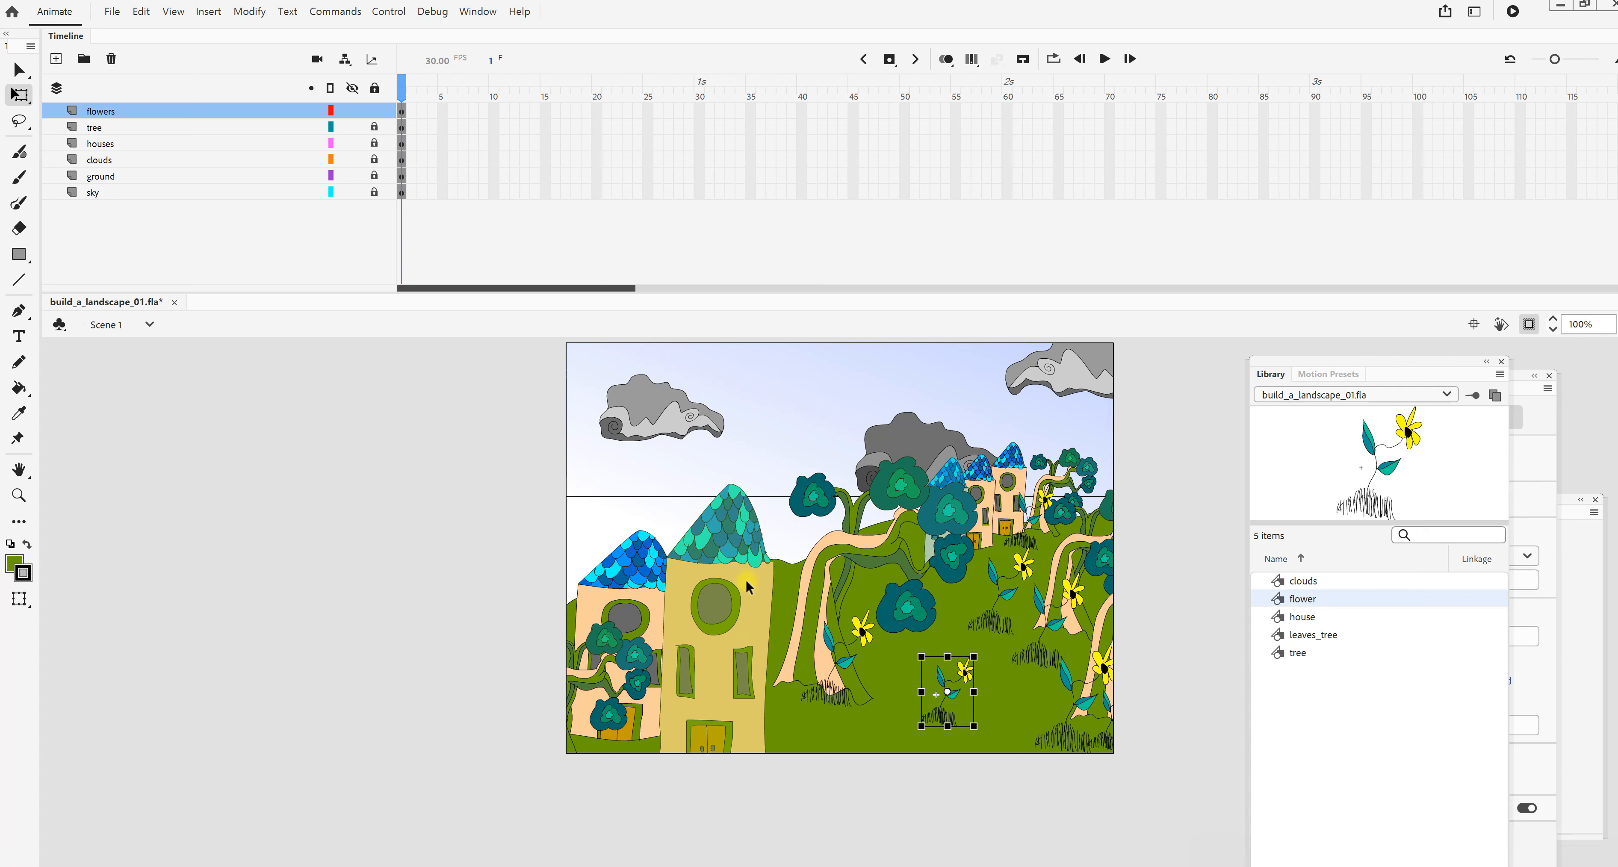
click(374, 88)
click(579, 354)
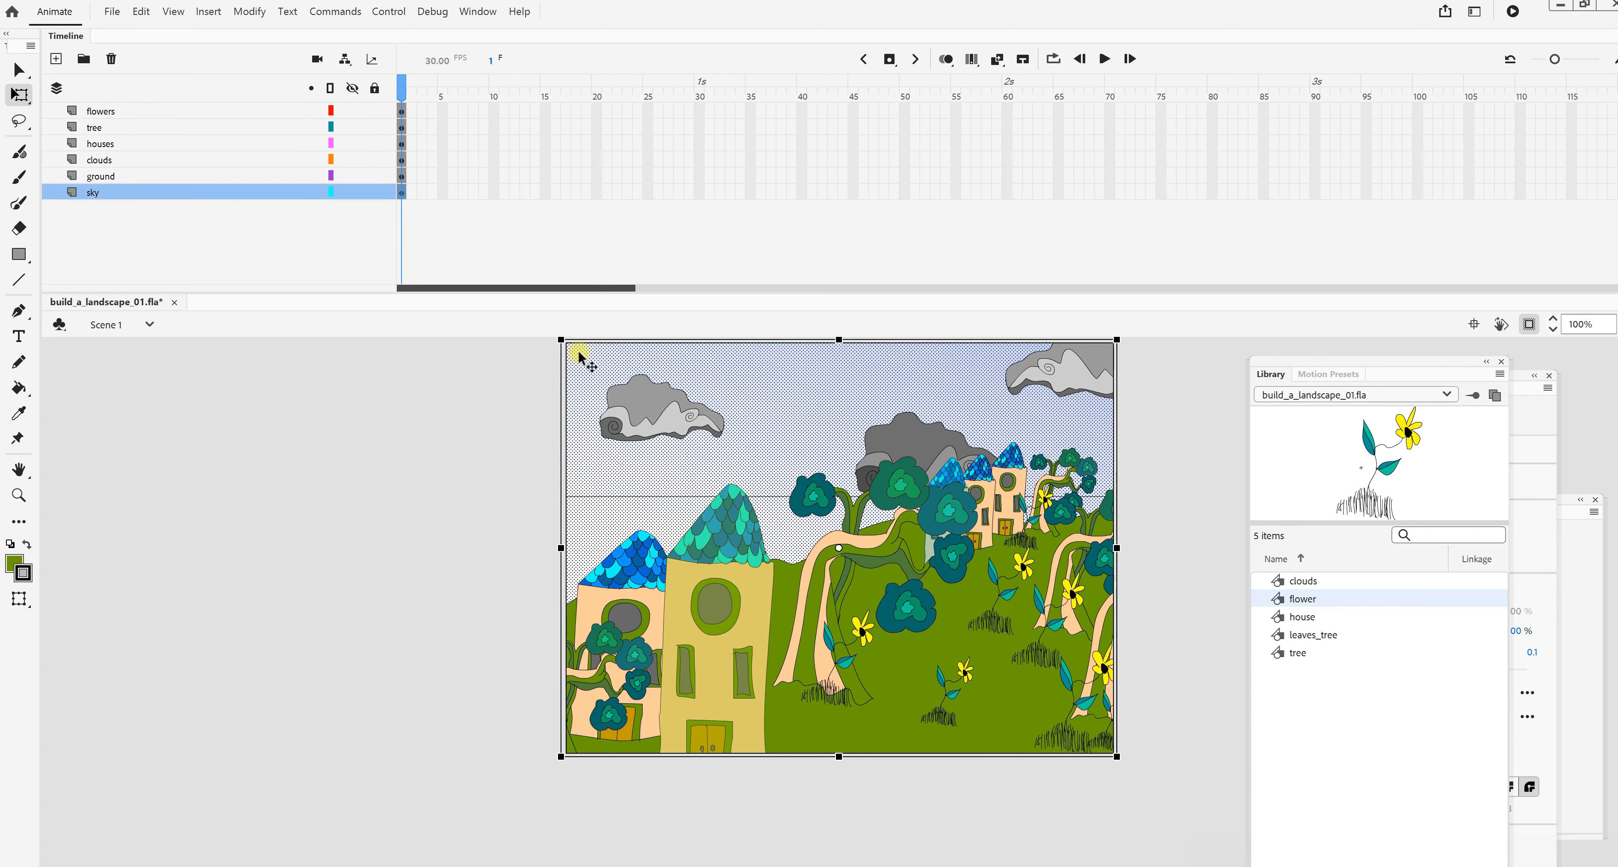
Move the tall yellow house completely off the stage, past its left edge, and deselect it.
click(750, 602)
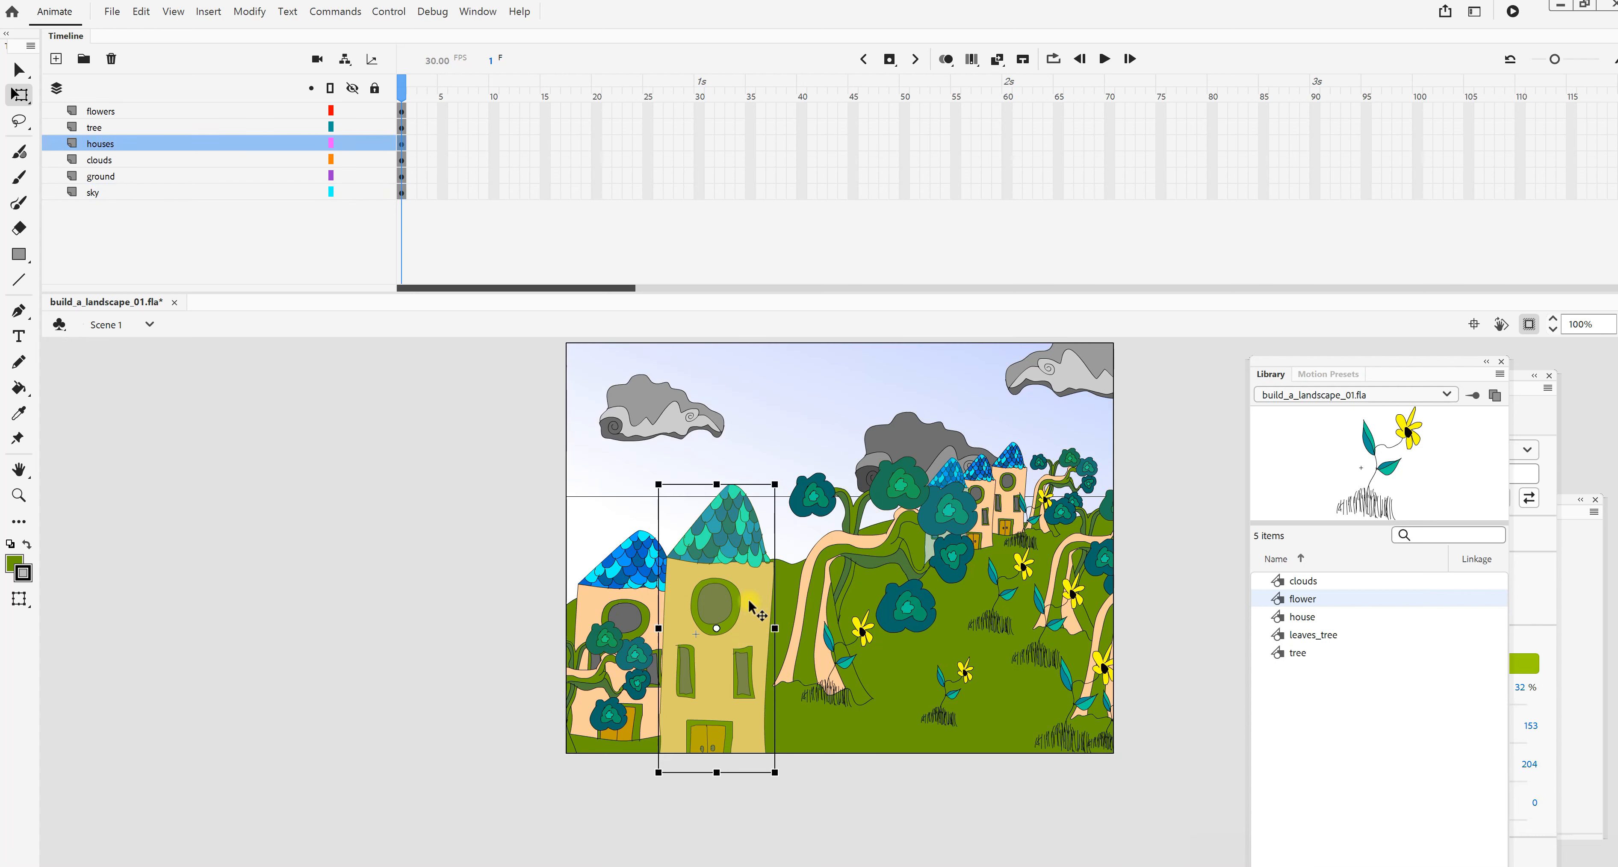
drag(750, 602, 416, 576)
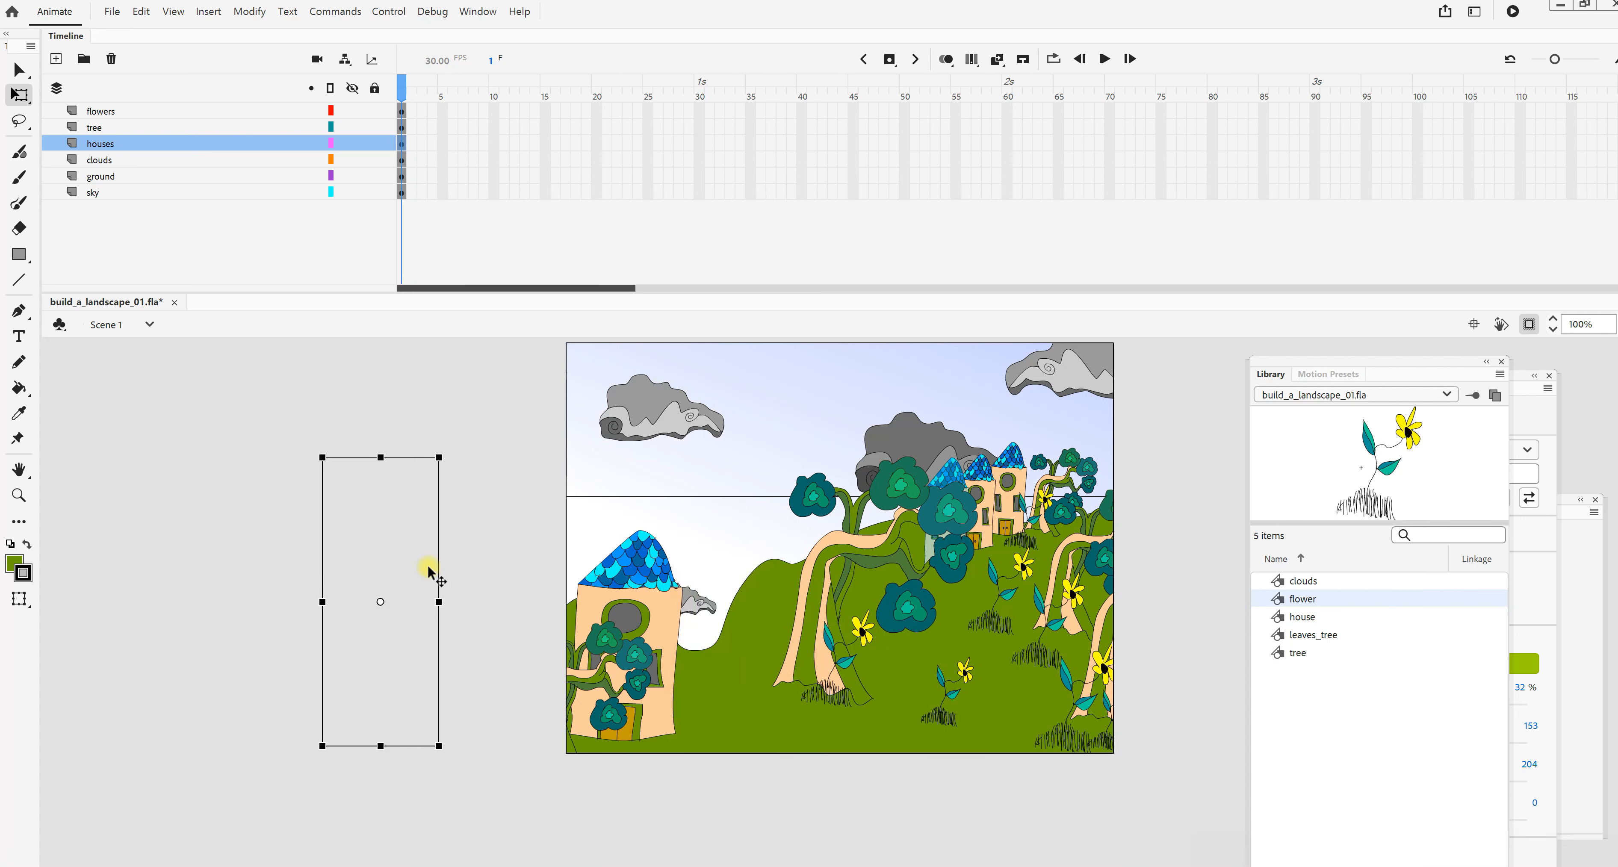
click(427, 564)
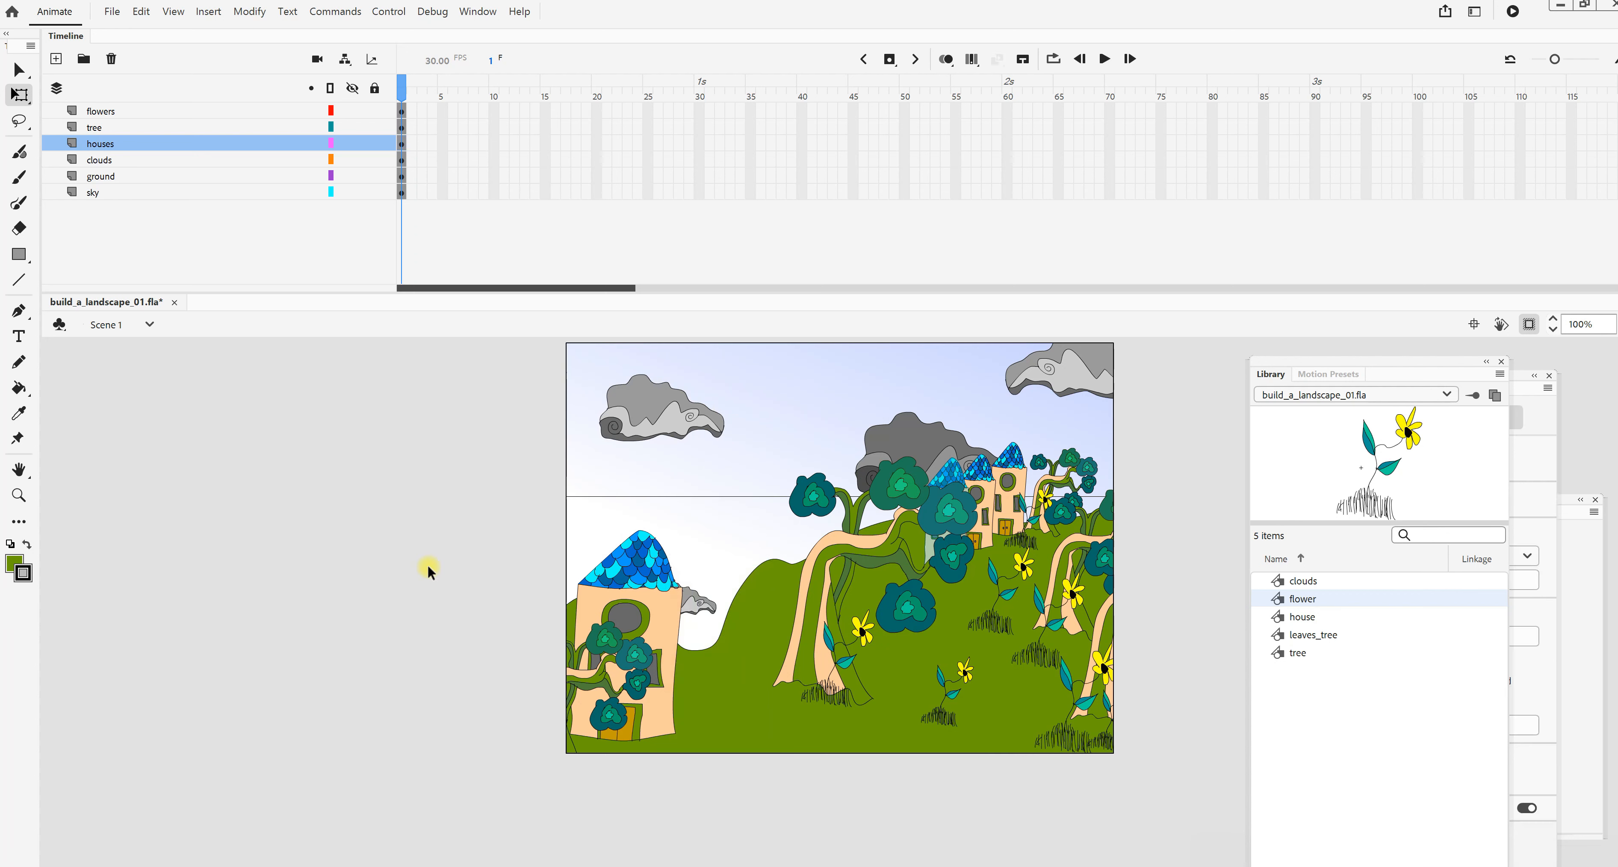
Make the remaining foreground house on the left narrower and shift it slightly up.
click(666, 634)
drag(690, 634, 648, 599)
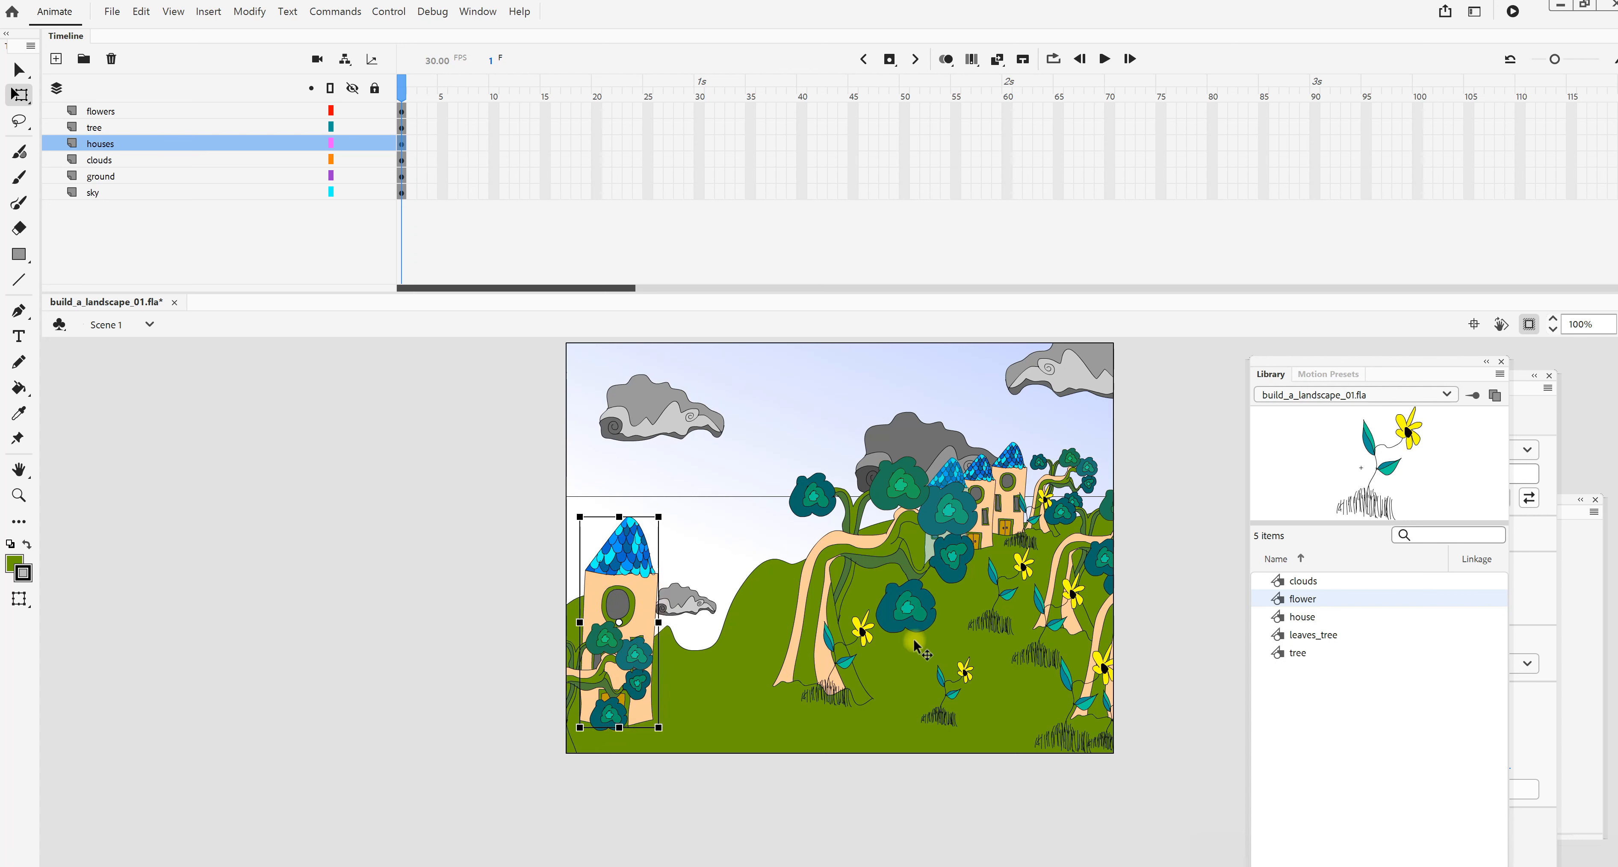